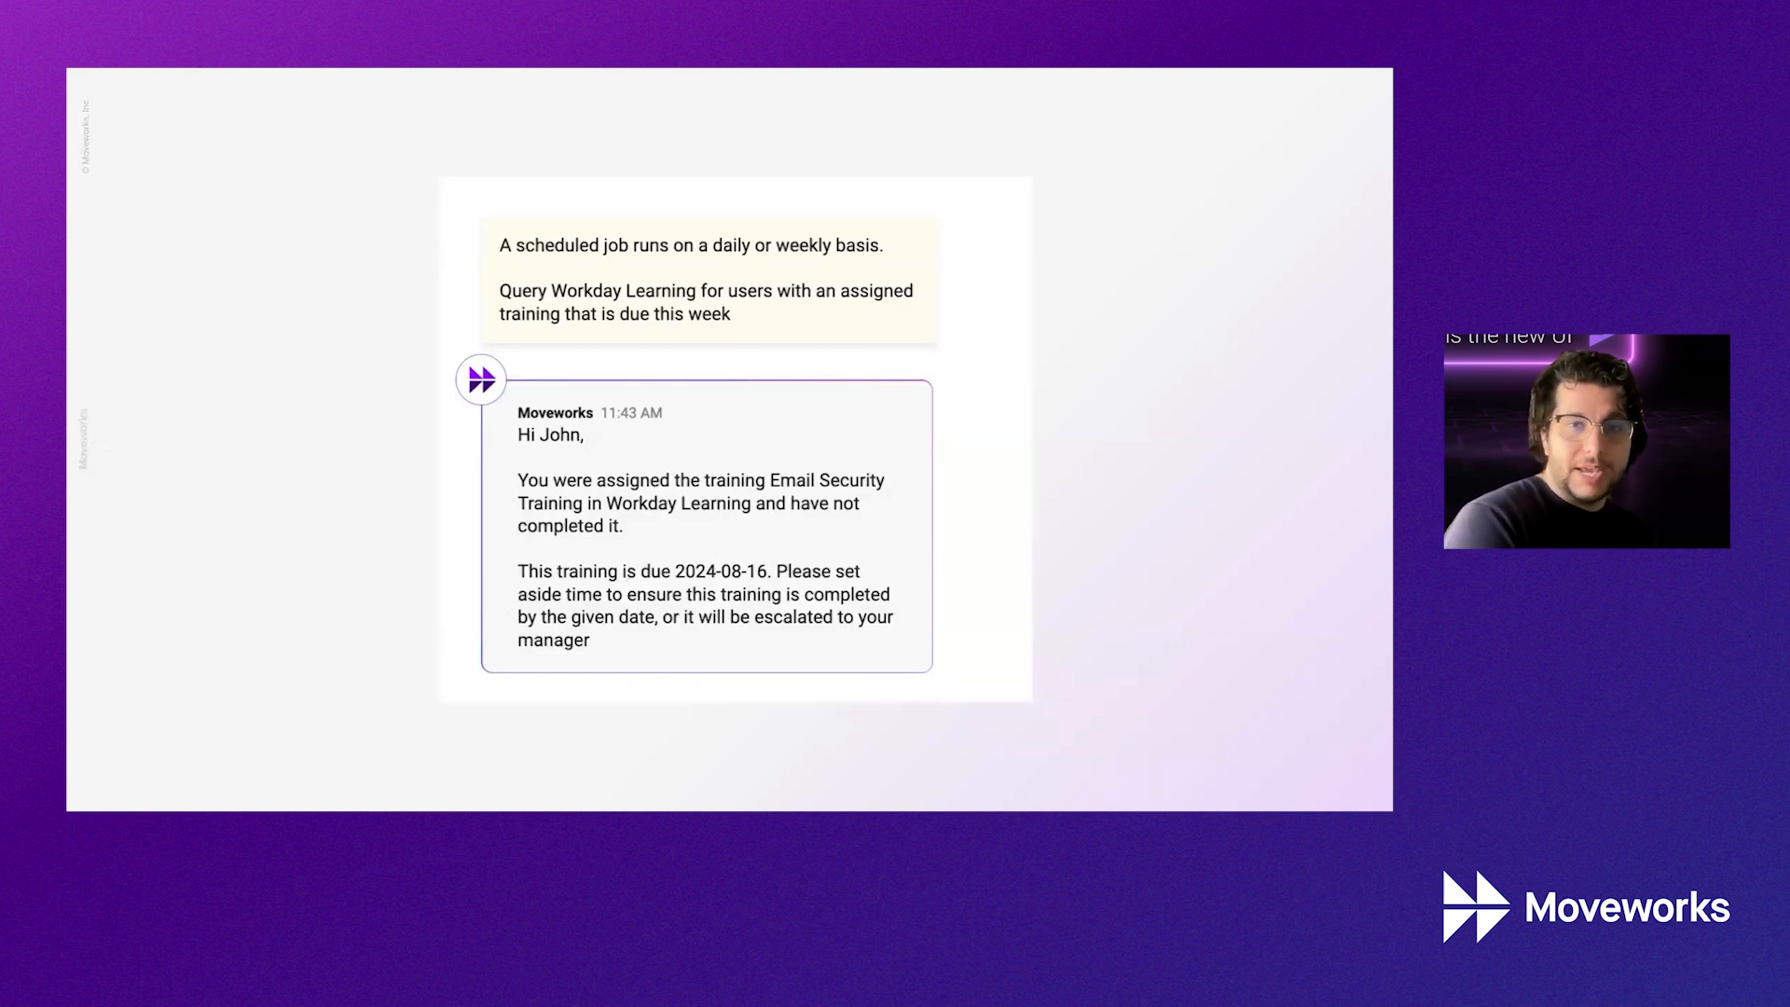
# Go to the Demo slide of the Creator Studio Weekly Webinar deck and leave the slideshow
pyautogui.press('Right')
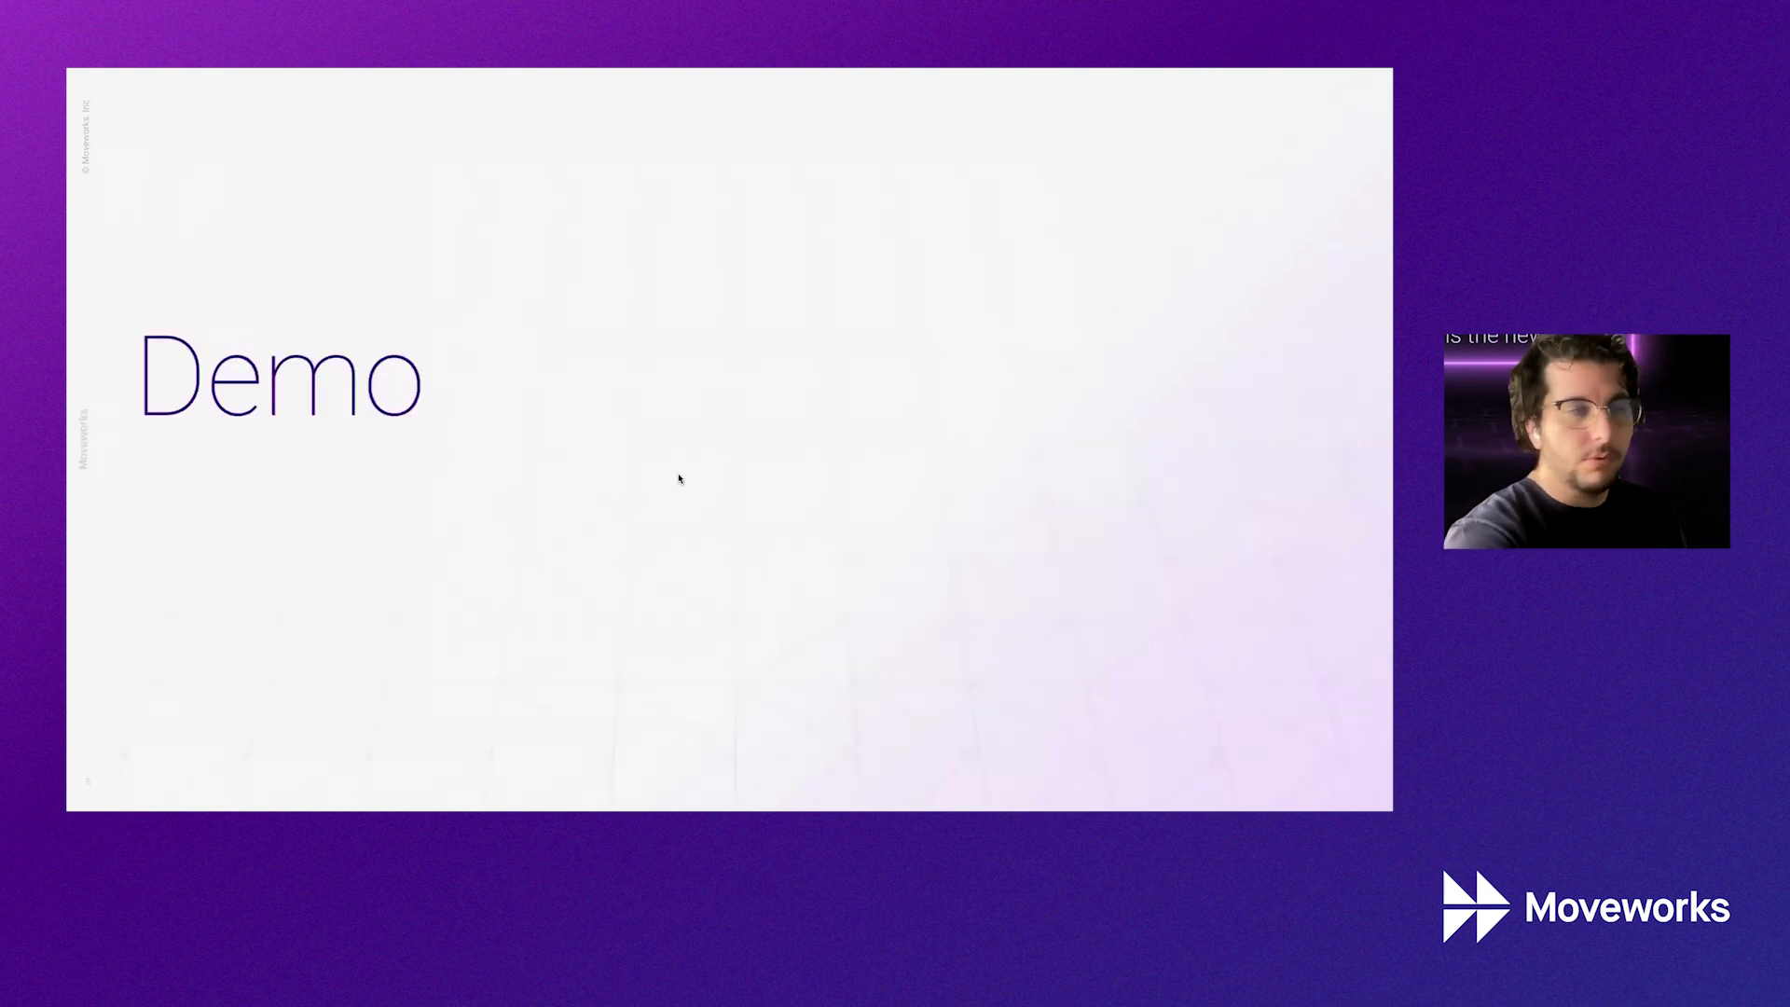
pyautogui.press('Escape')
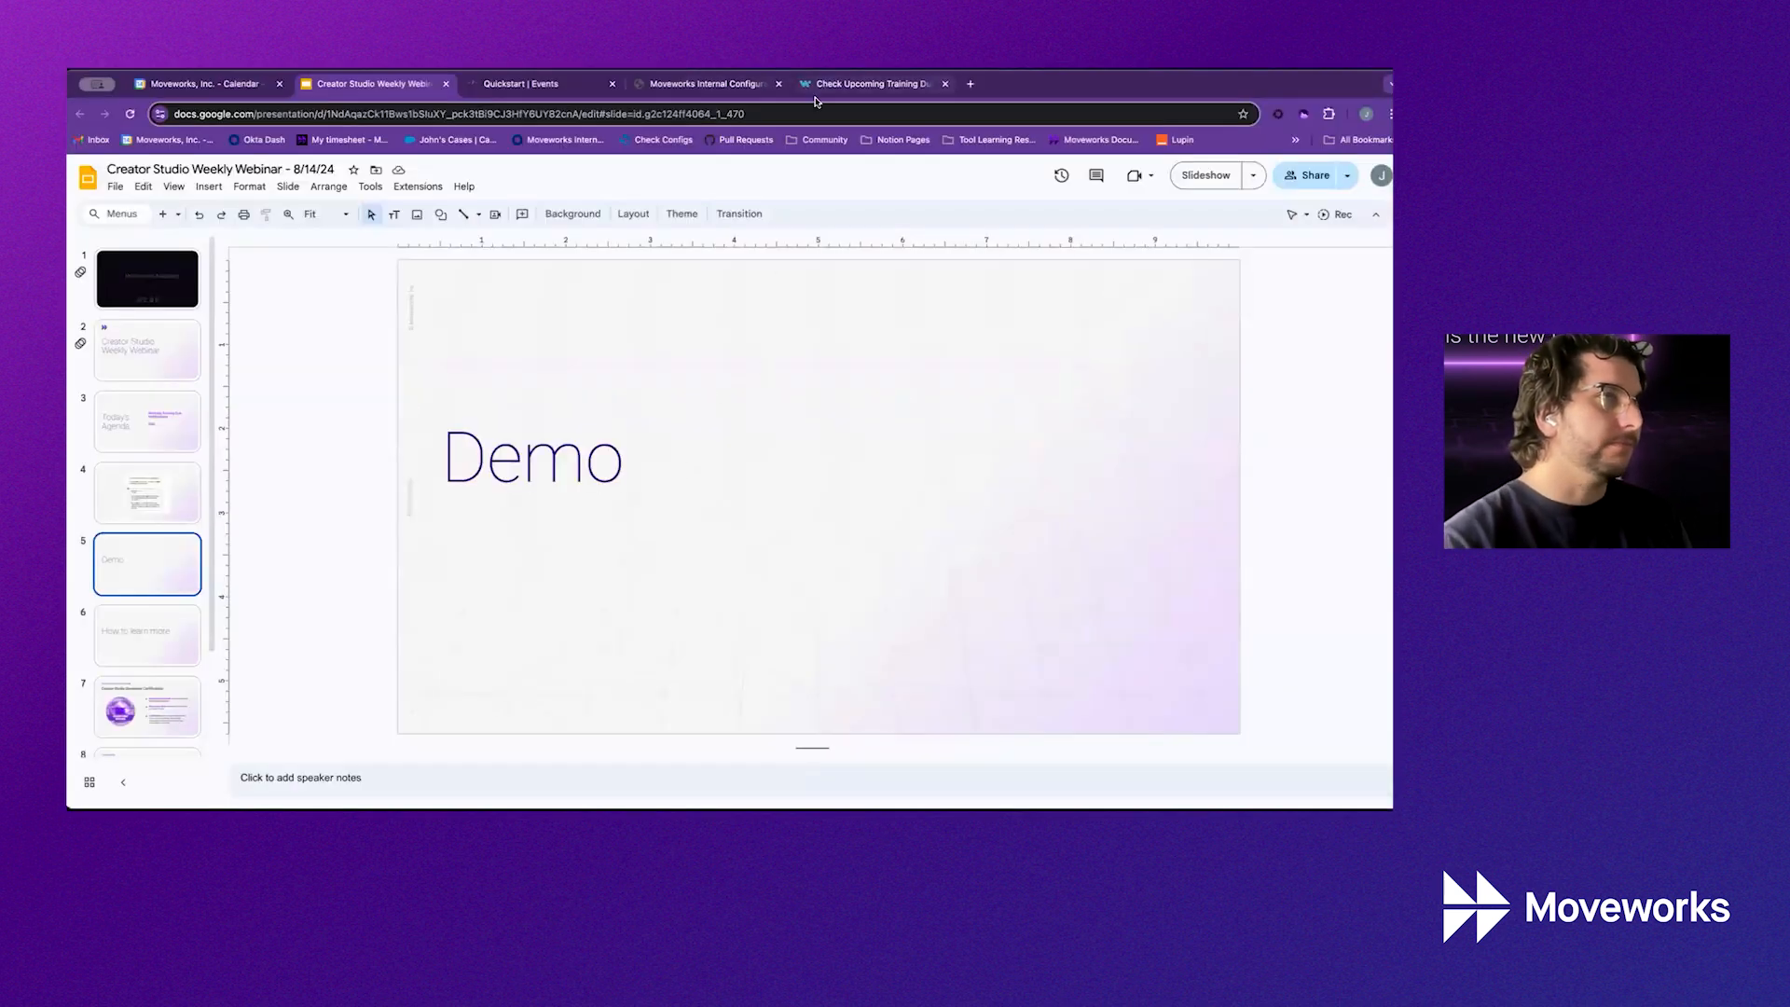
# View the Check Upcoming Training Due for Users recipe, then the Creator Studio Credentials page
pyautogui.click(844, 85)
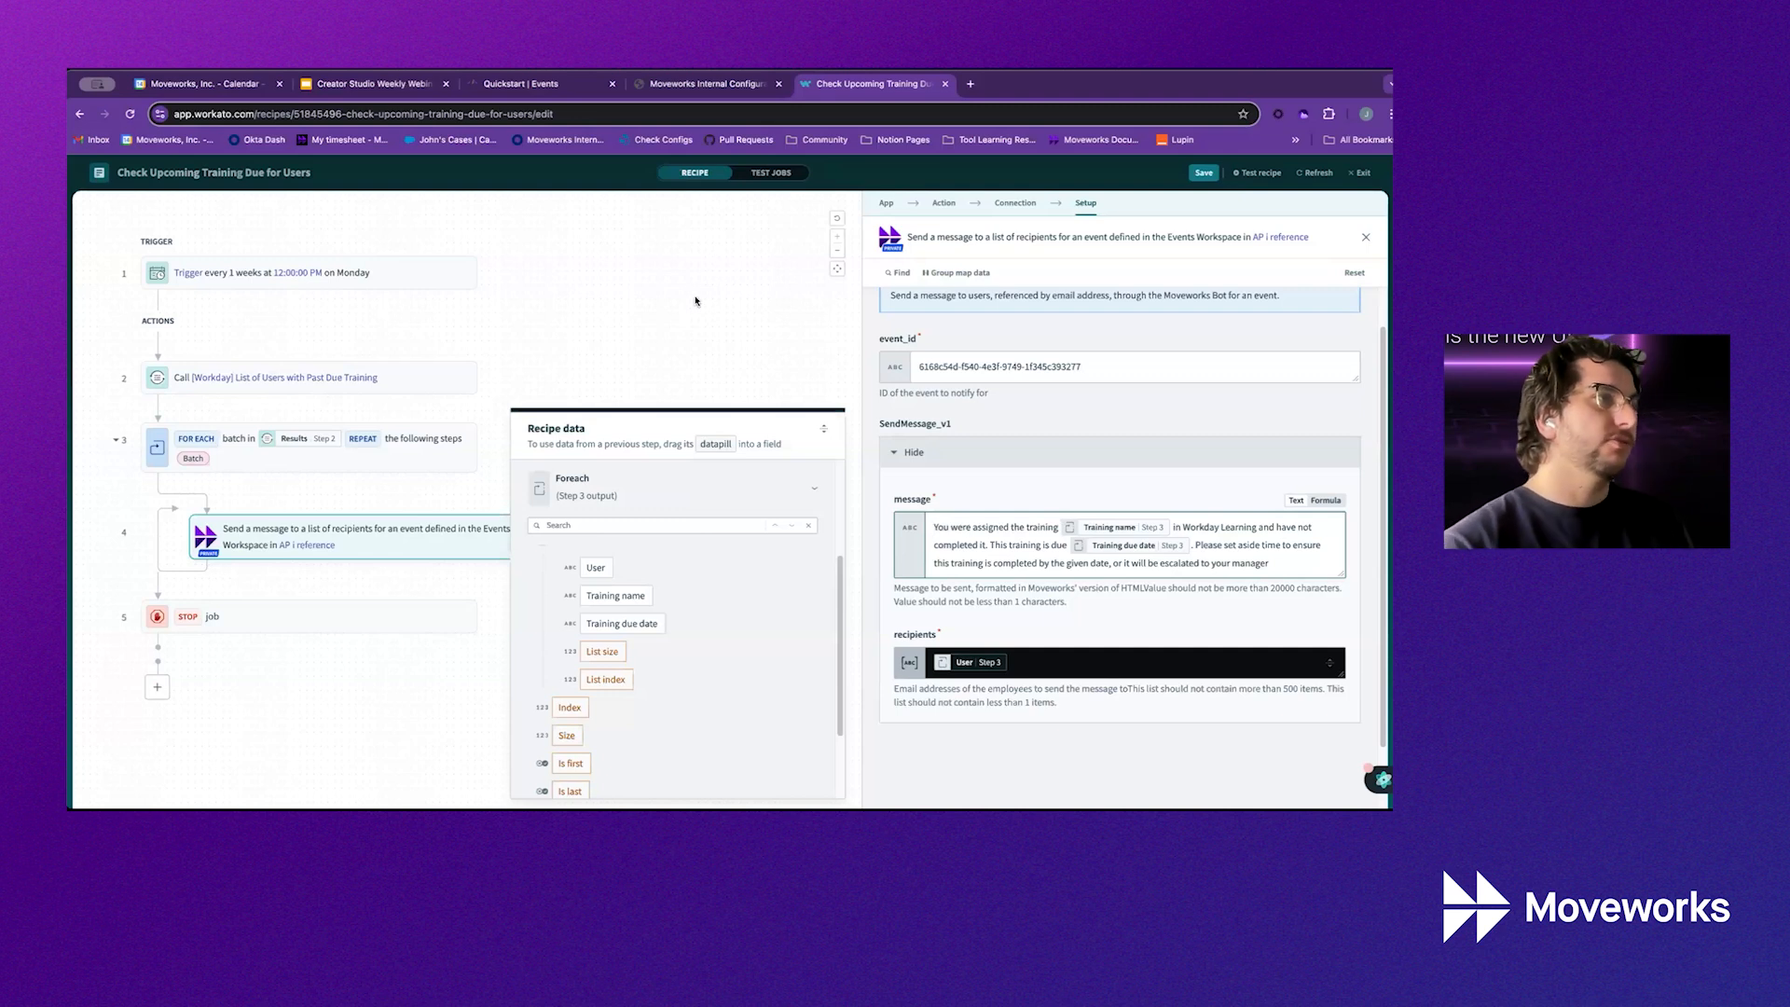
pyautogui.click(746, 83)
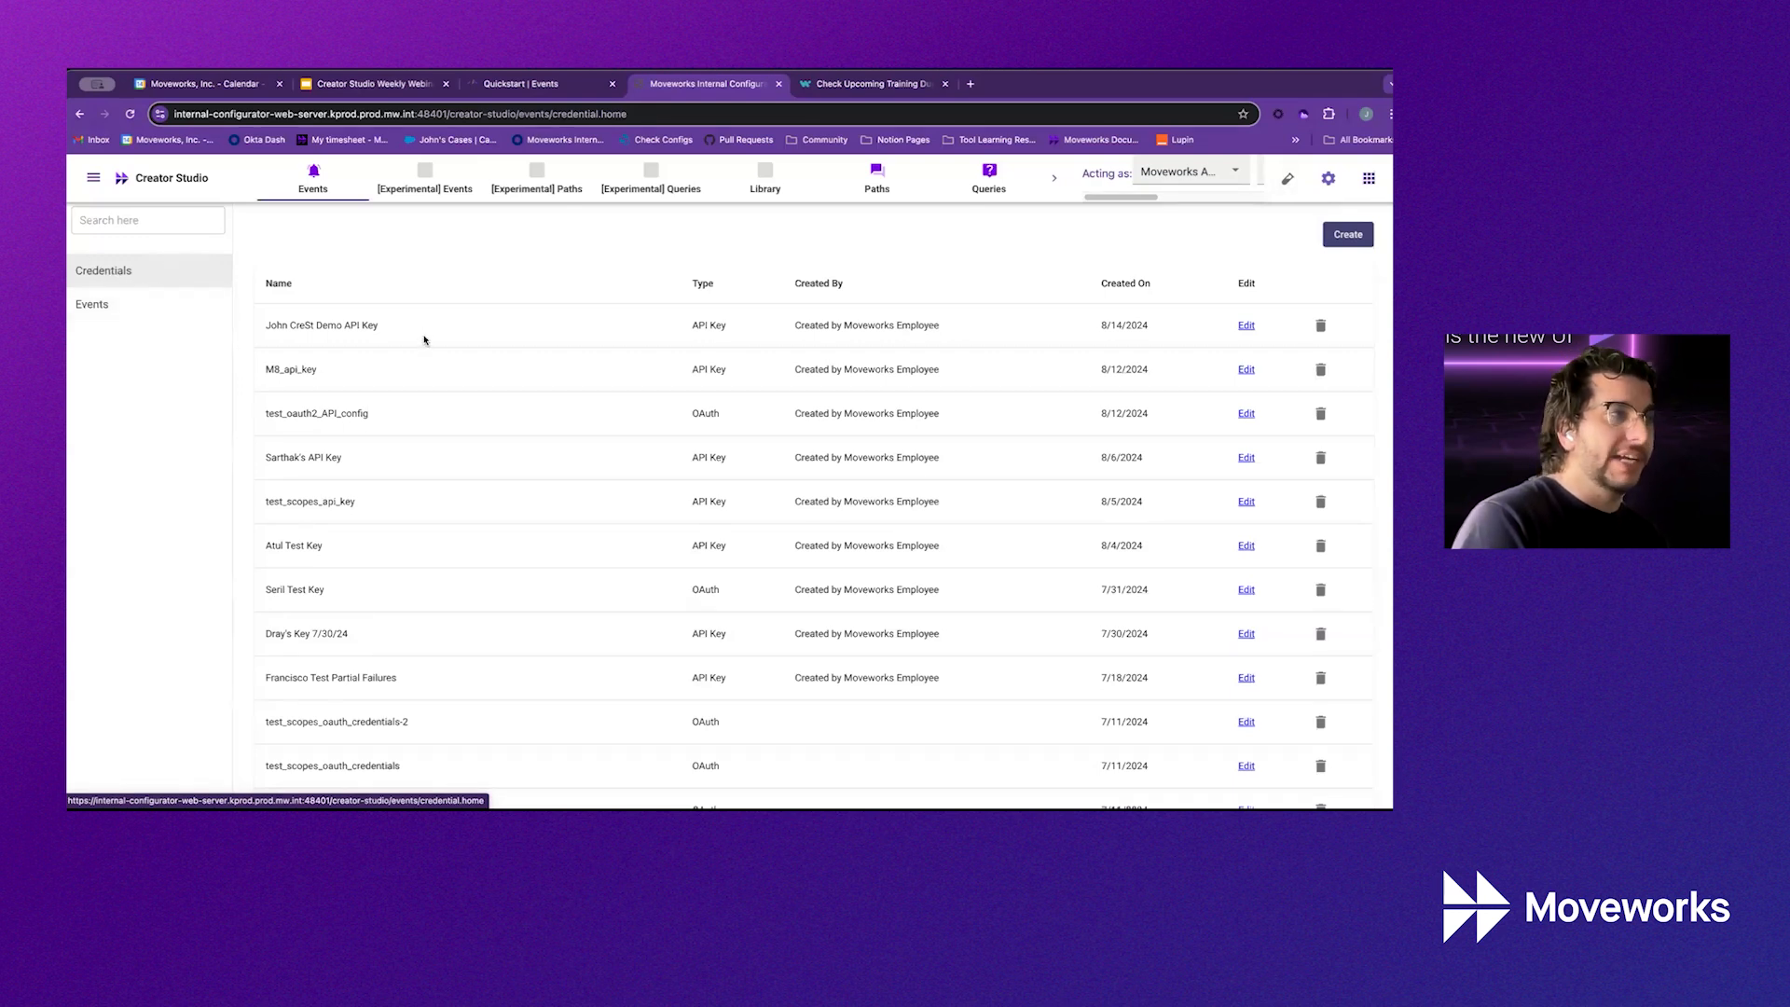
# Inspect an existing credential, then start a new credential of type API Key
pyautogui.click(1245, 326)
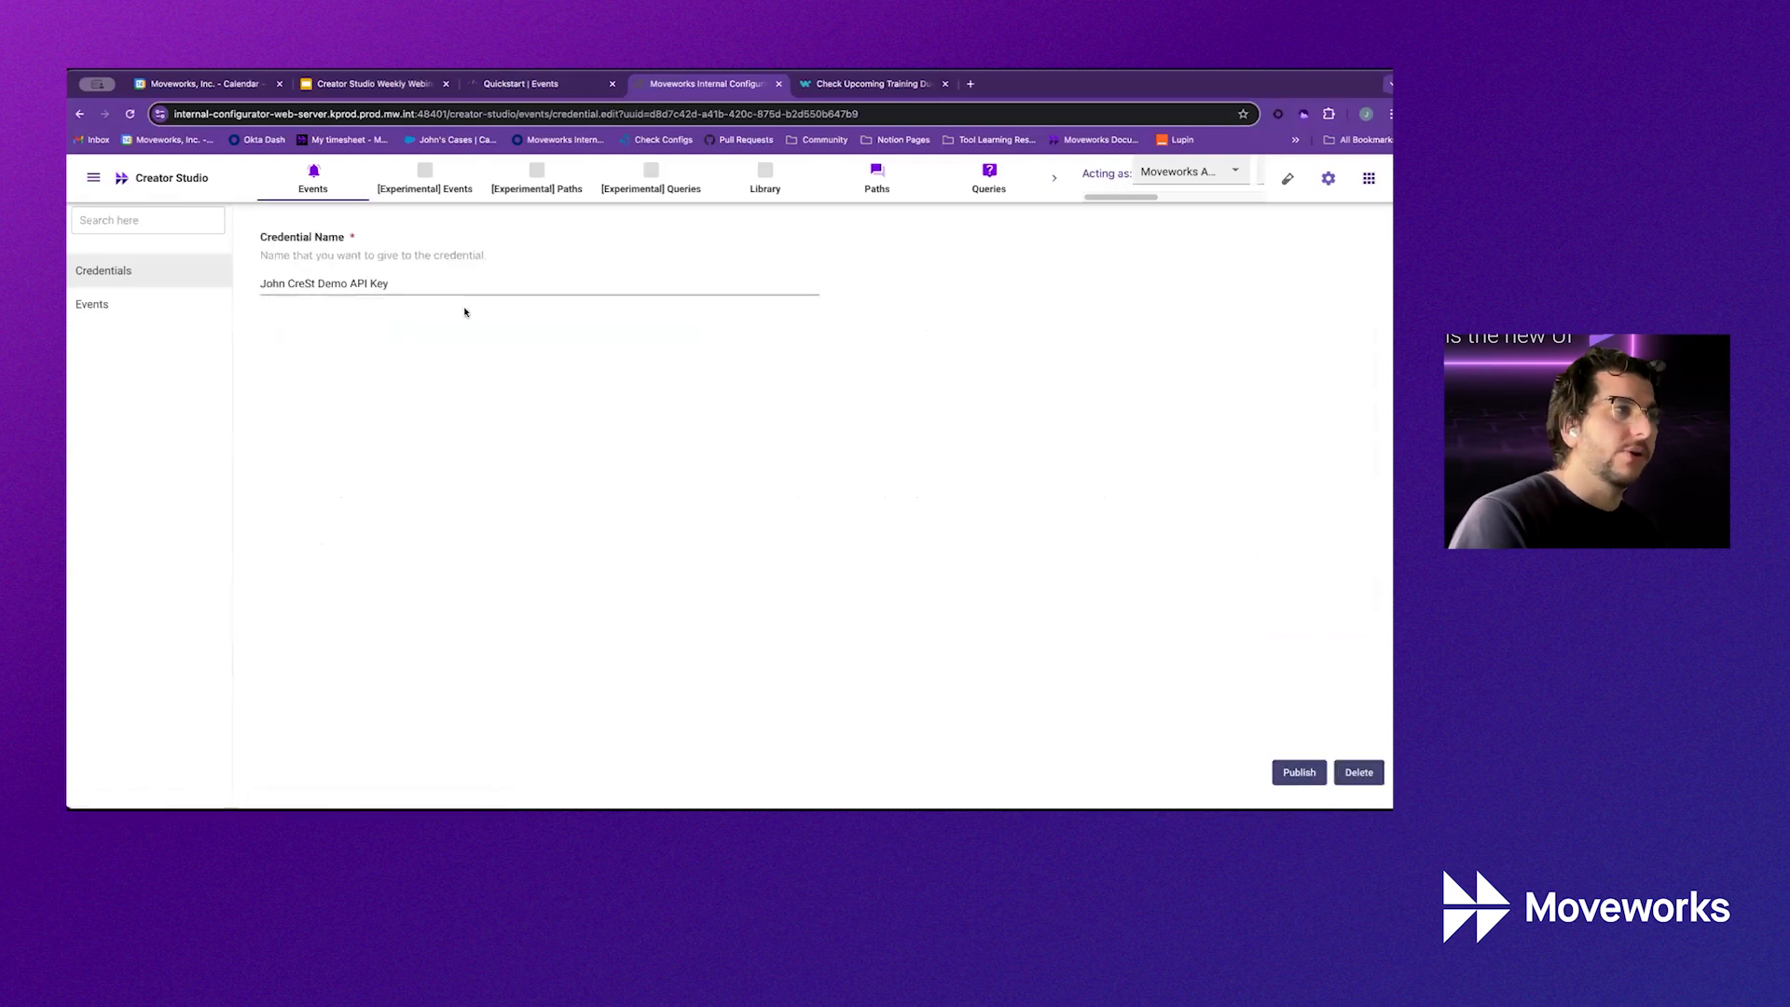
pyautogui.click(231, 260)
pyautogui.click(1347, 233)
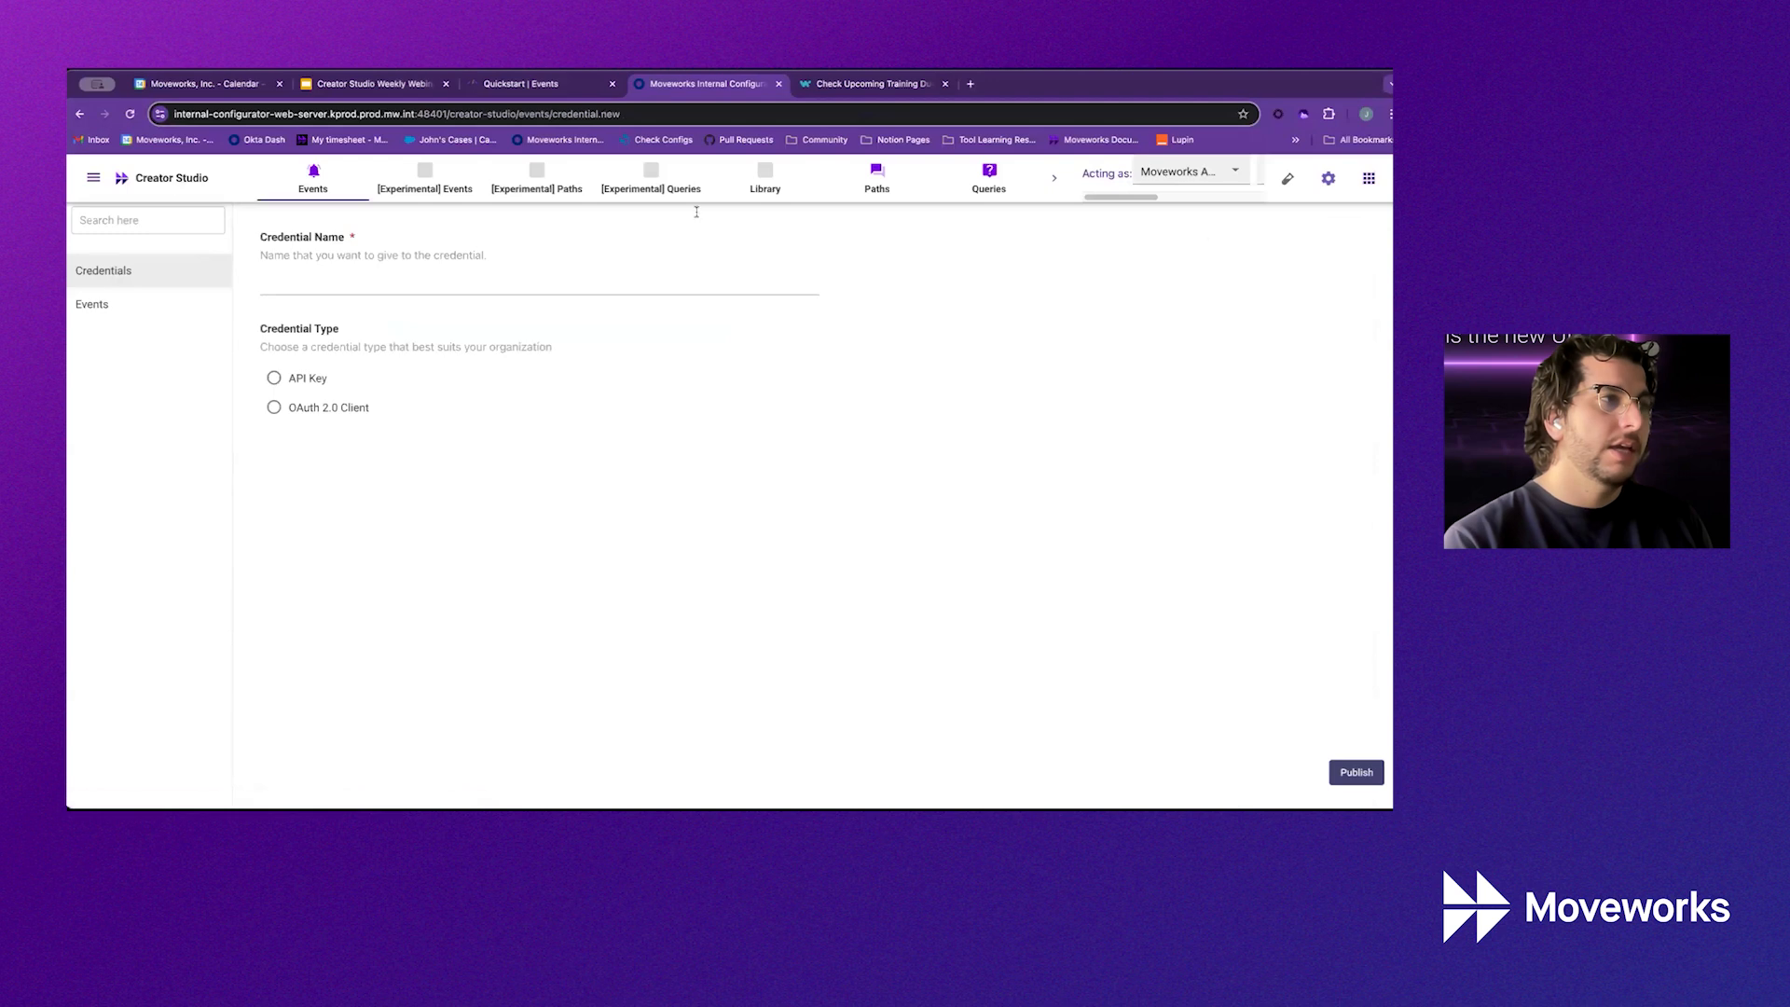
pyautogui.click(306, 382)
# Name the API Key credential moveworks_workday_api_key, then go to the Events list
pyautogui.click(382, 278)
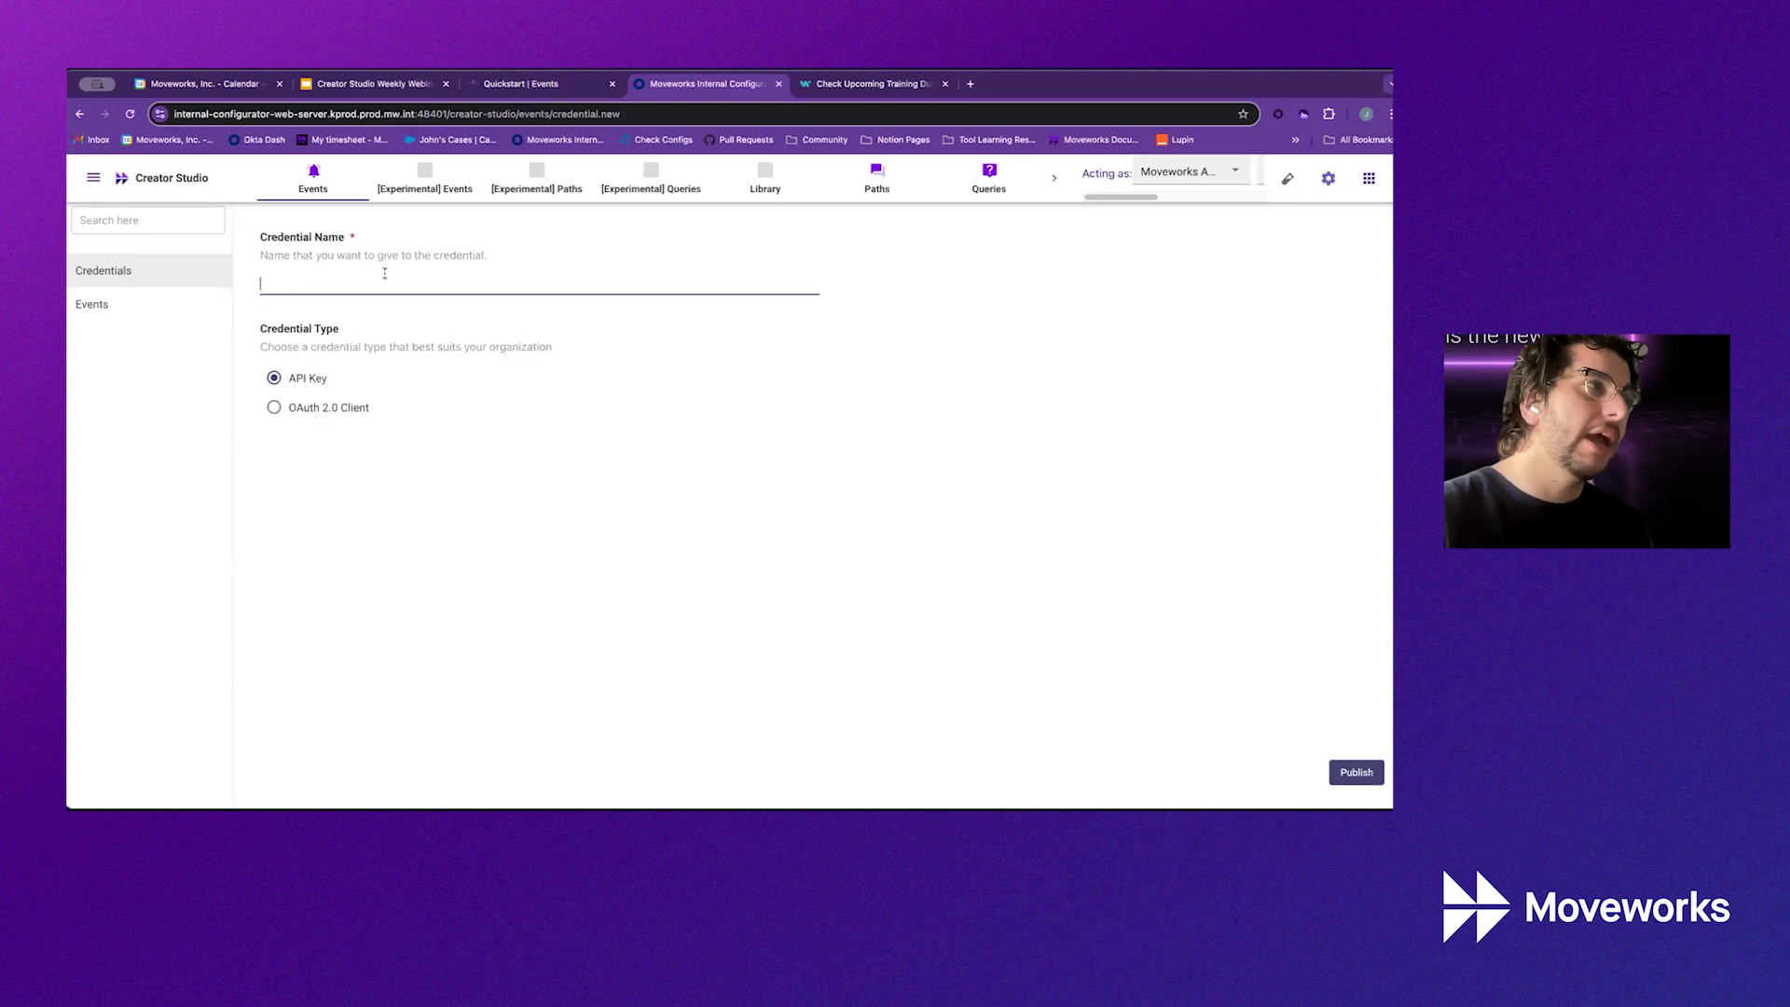
pyautogui.click(384, 274)
pyautogui.write('moveworks')
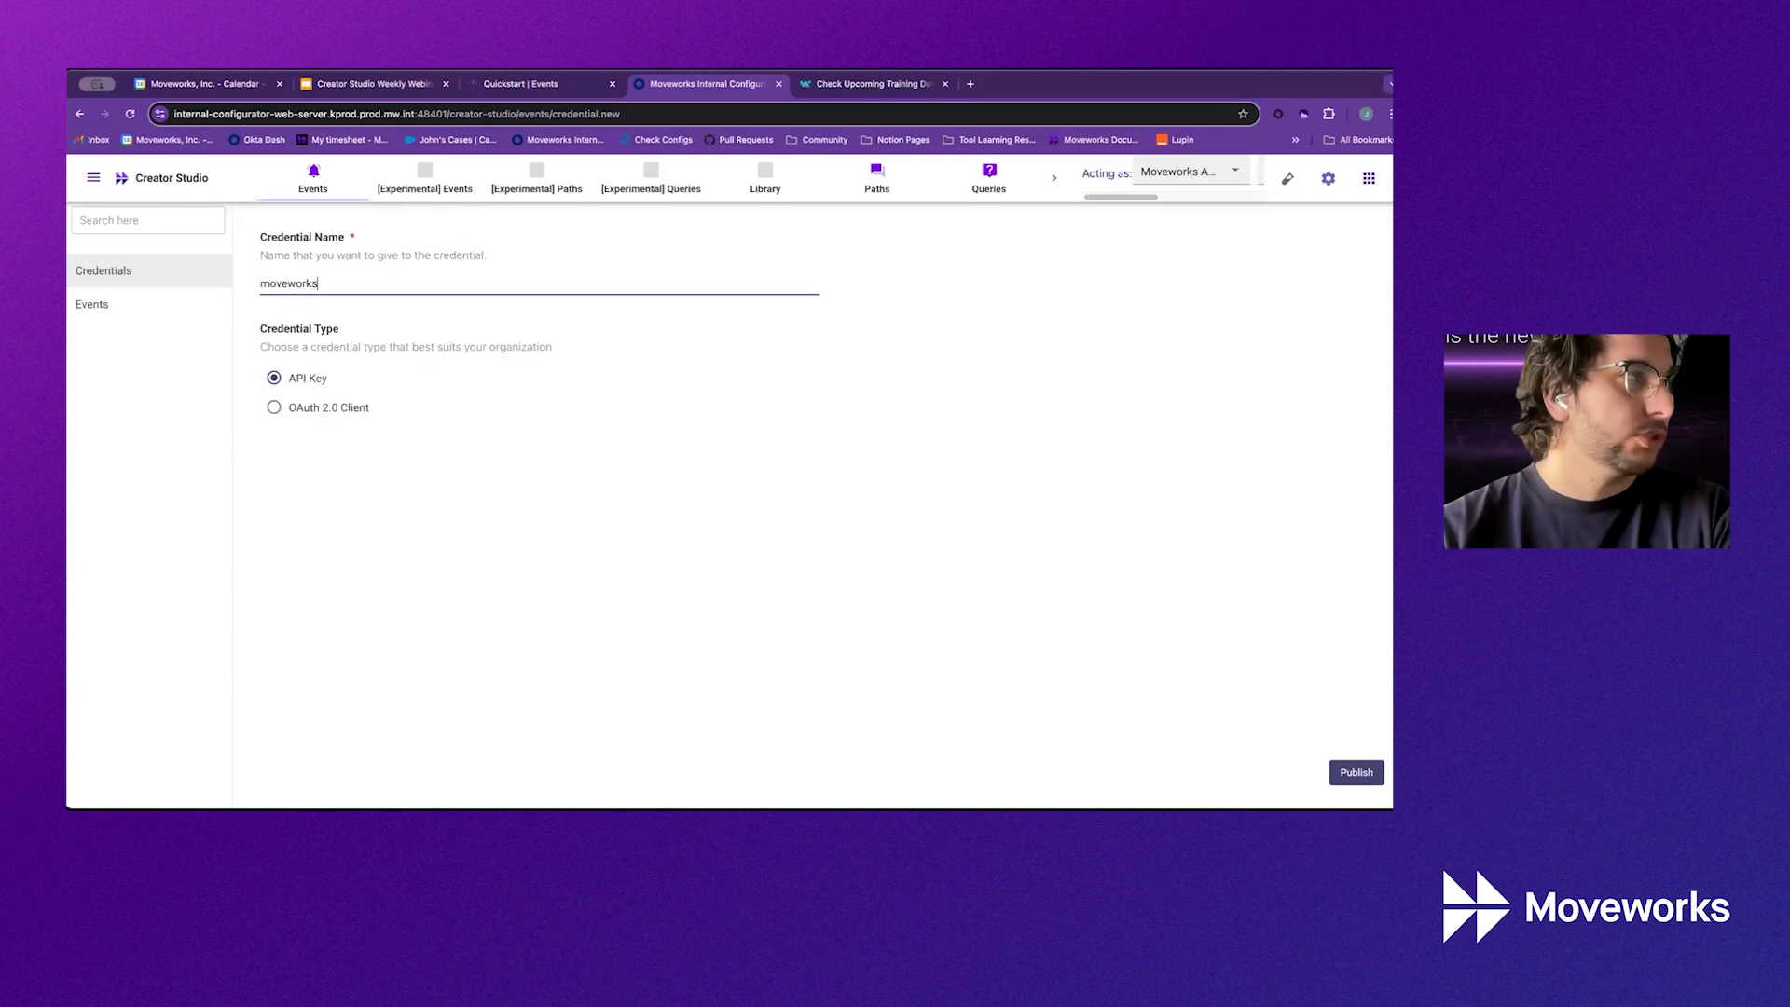
pyautogui.write('_workday_api_key')
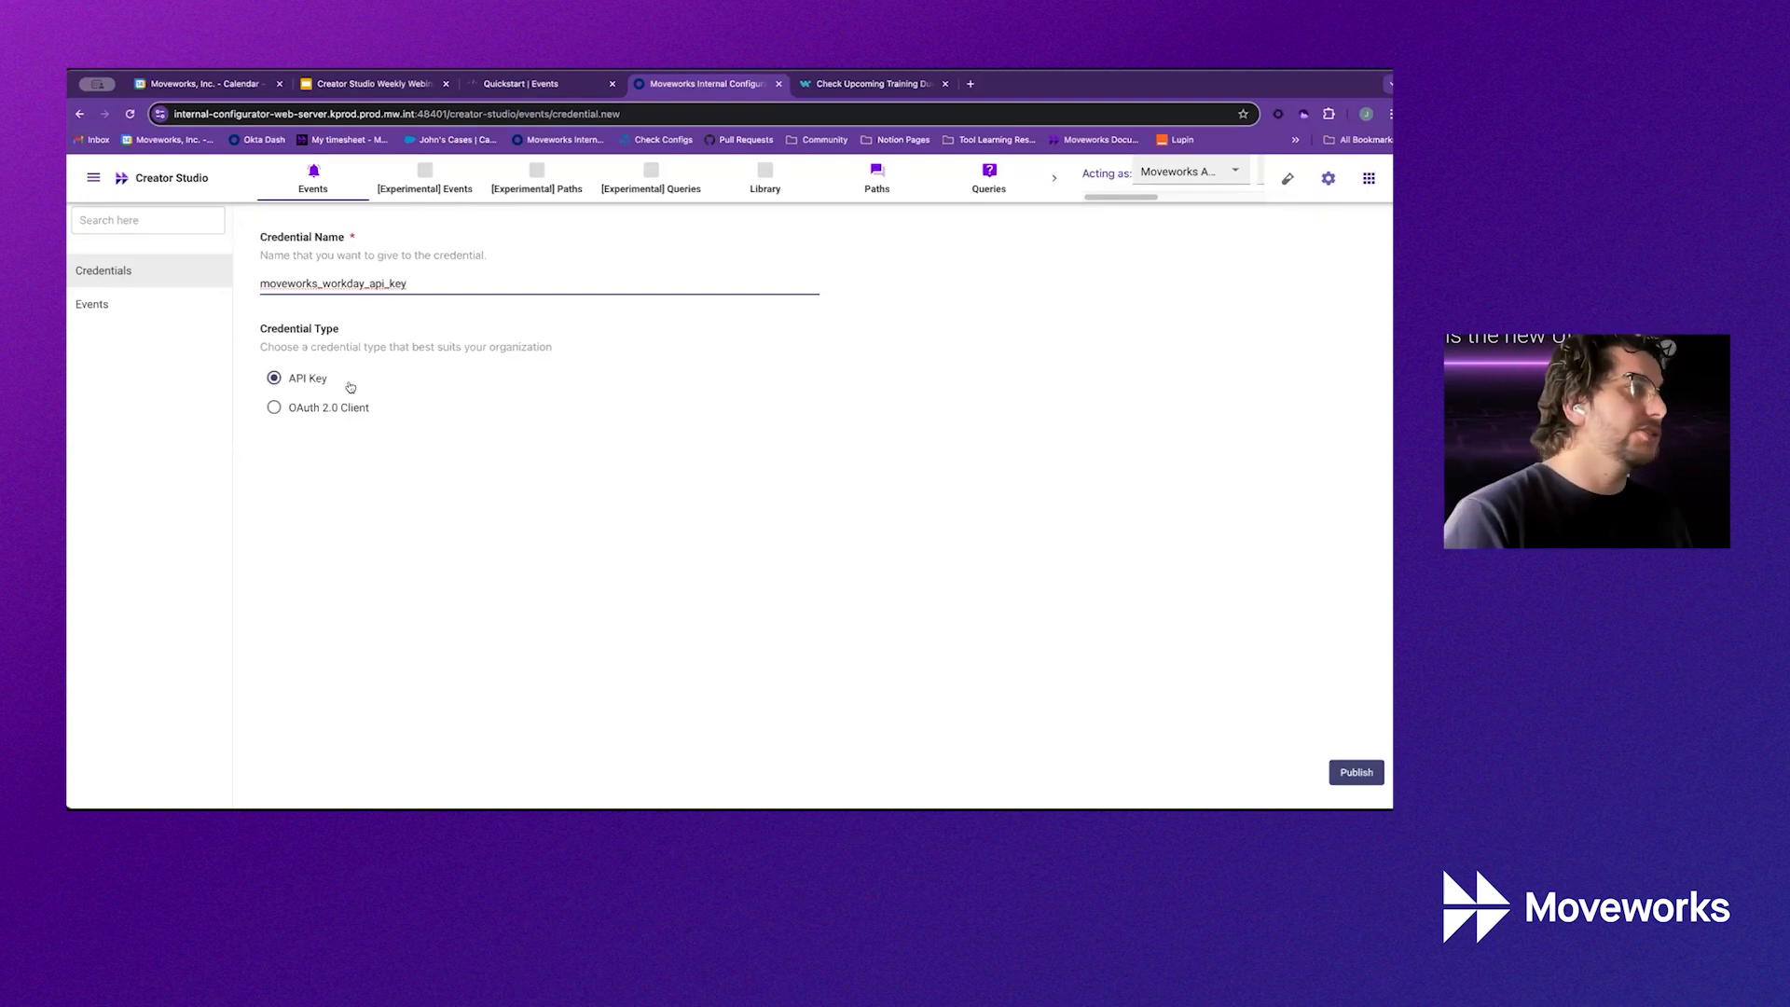
pyautogui.click(342, 420)
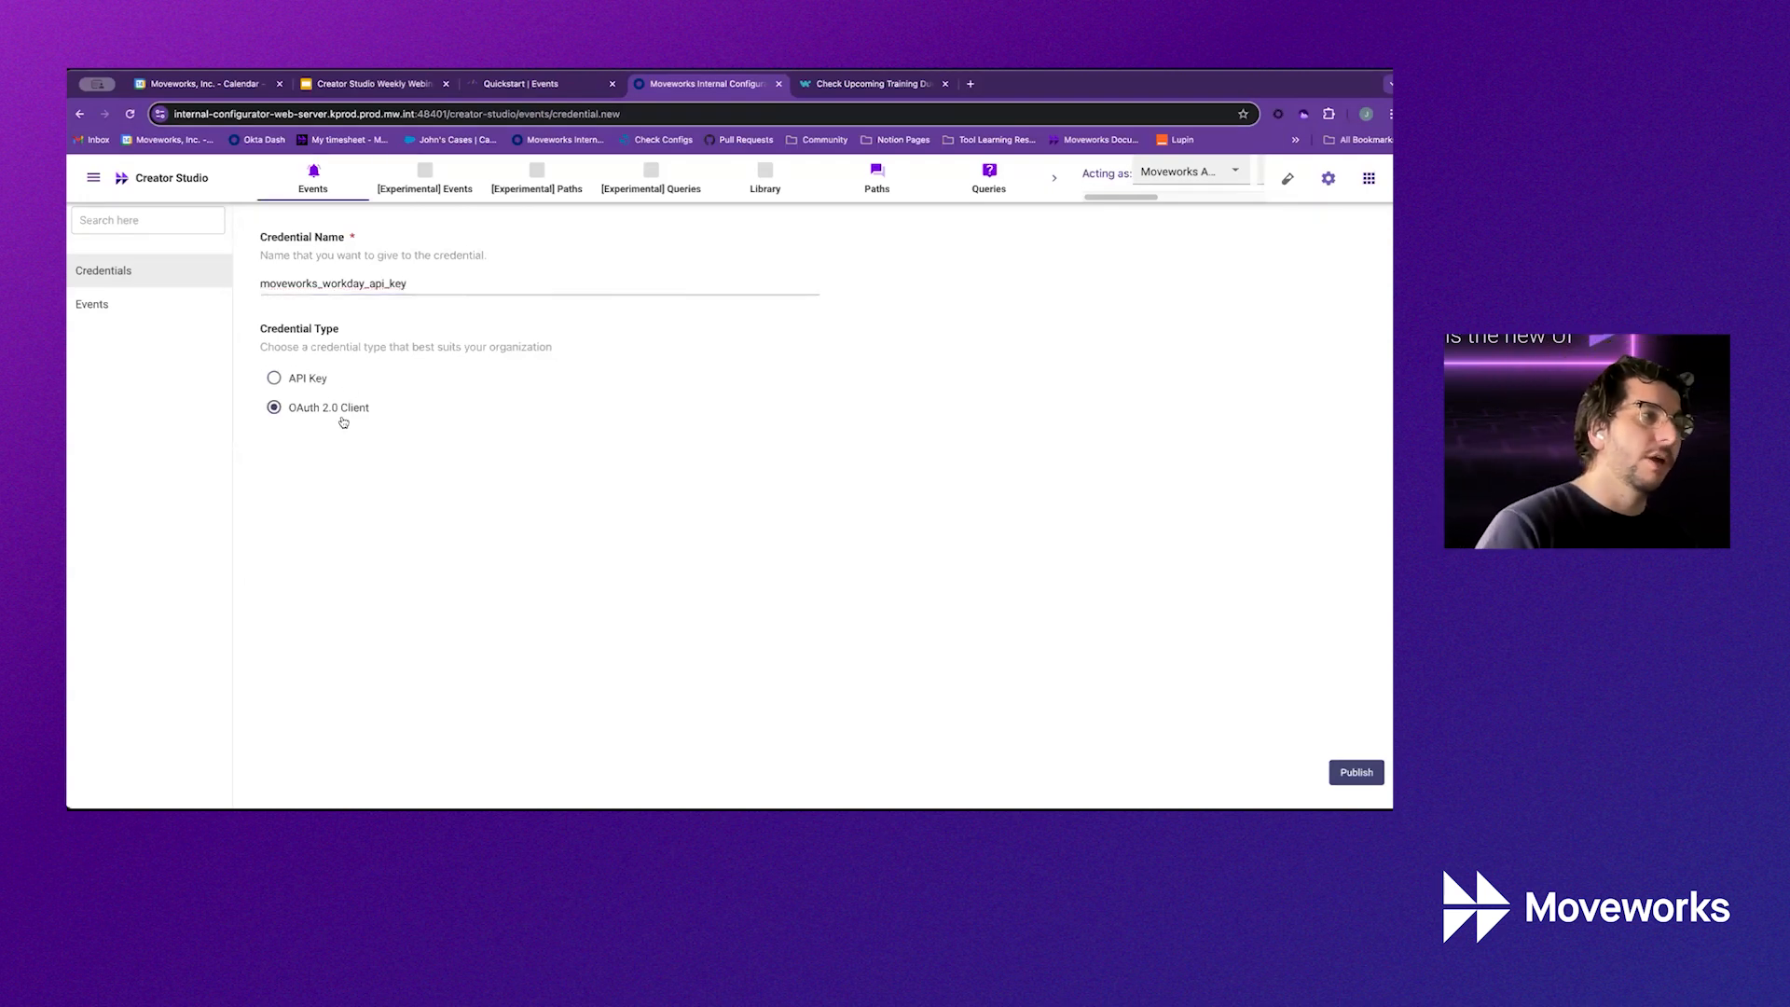
pyautogui.click(315, 390)
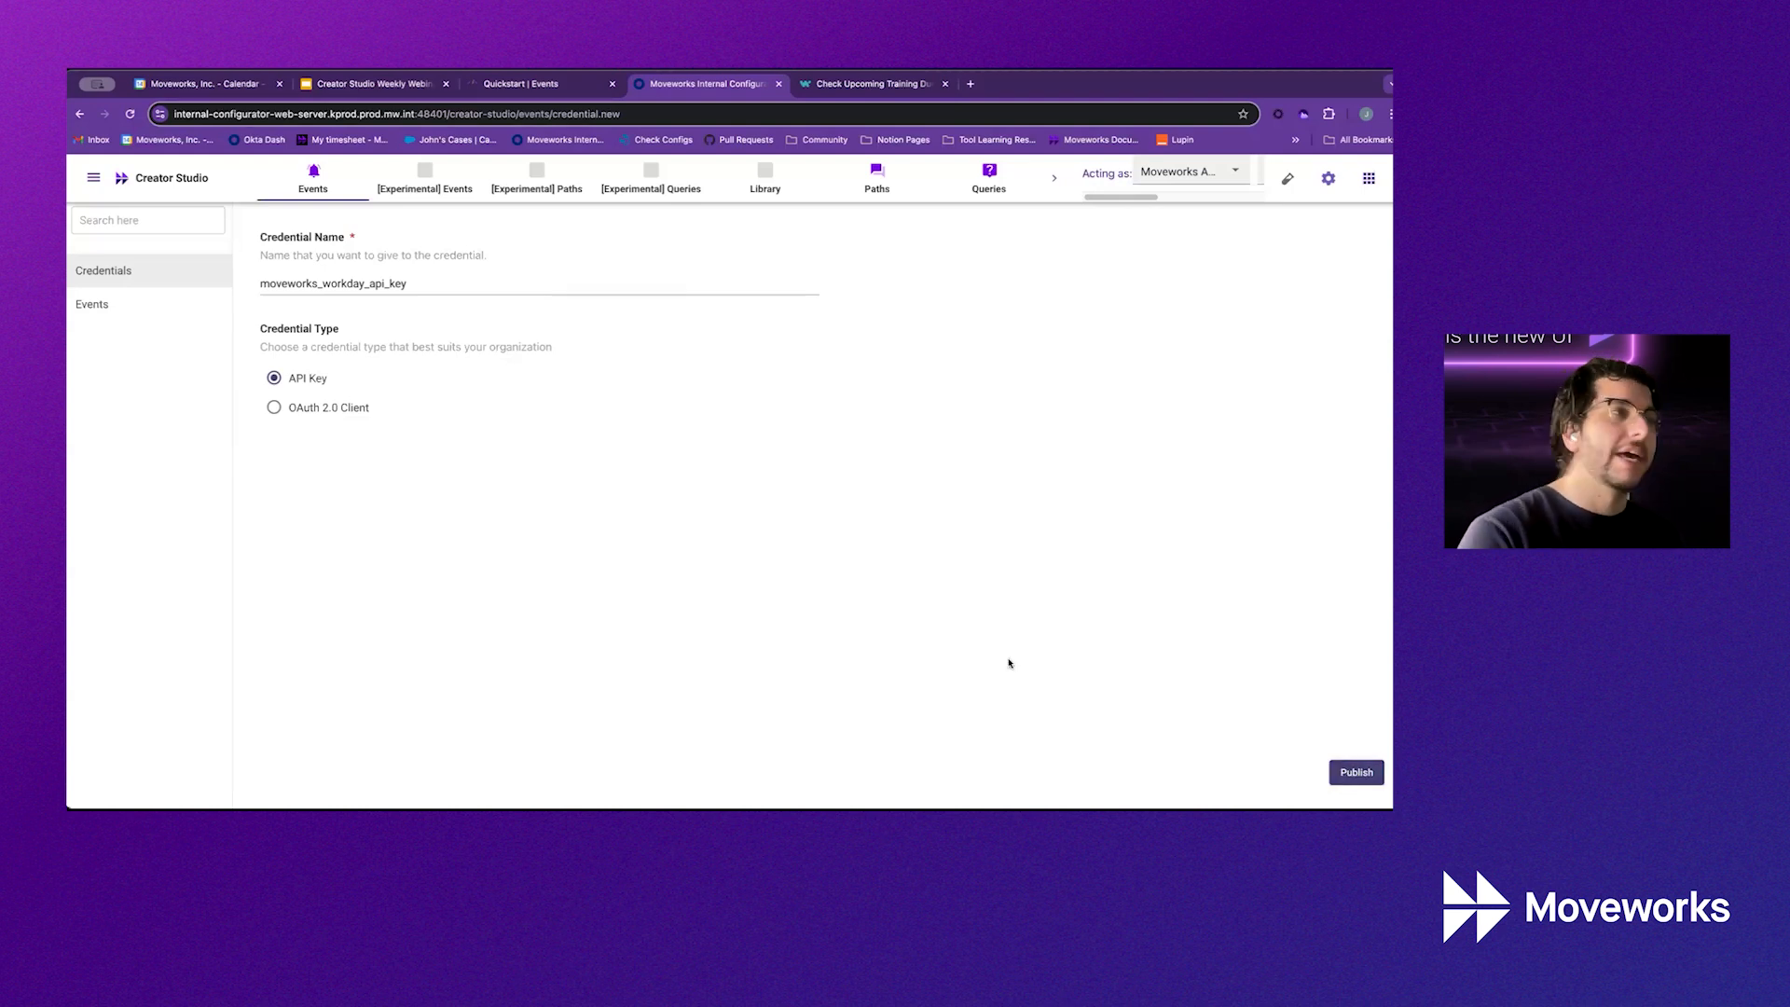
pyautogui.click(124, 306)
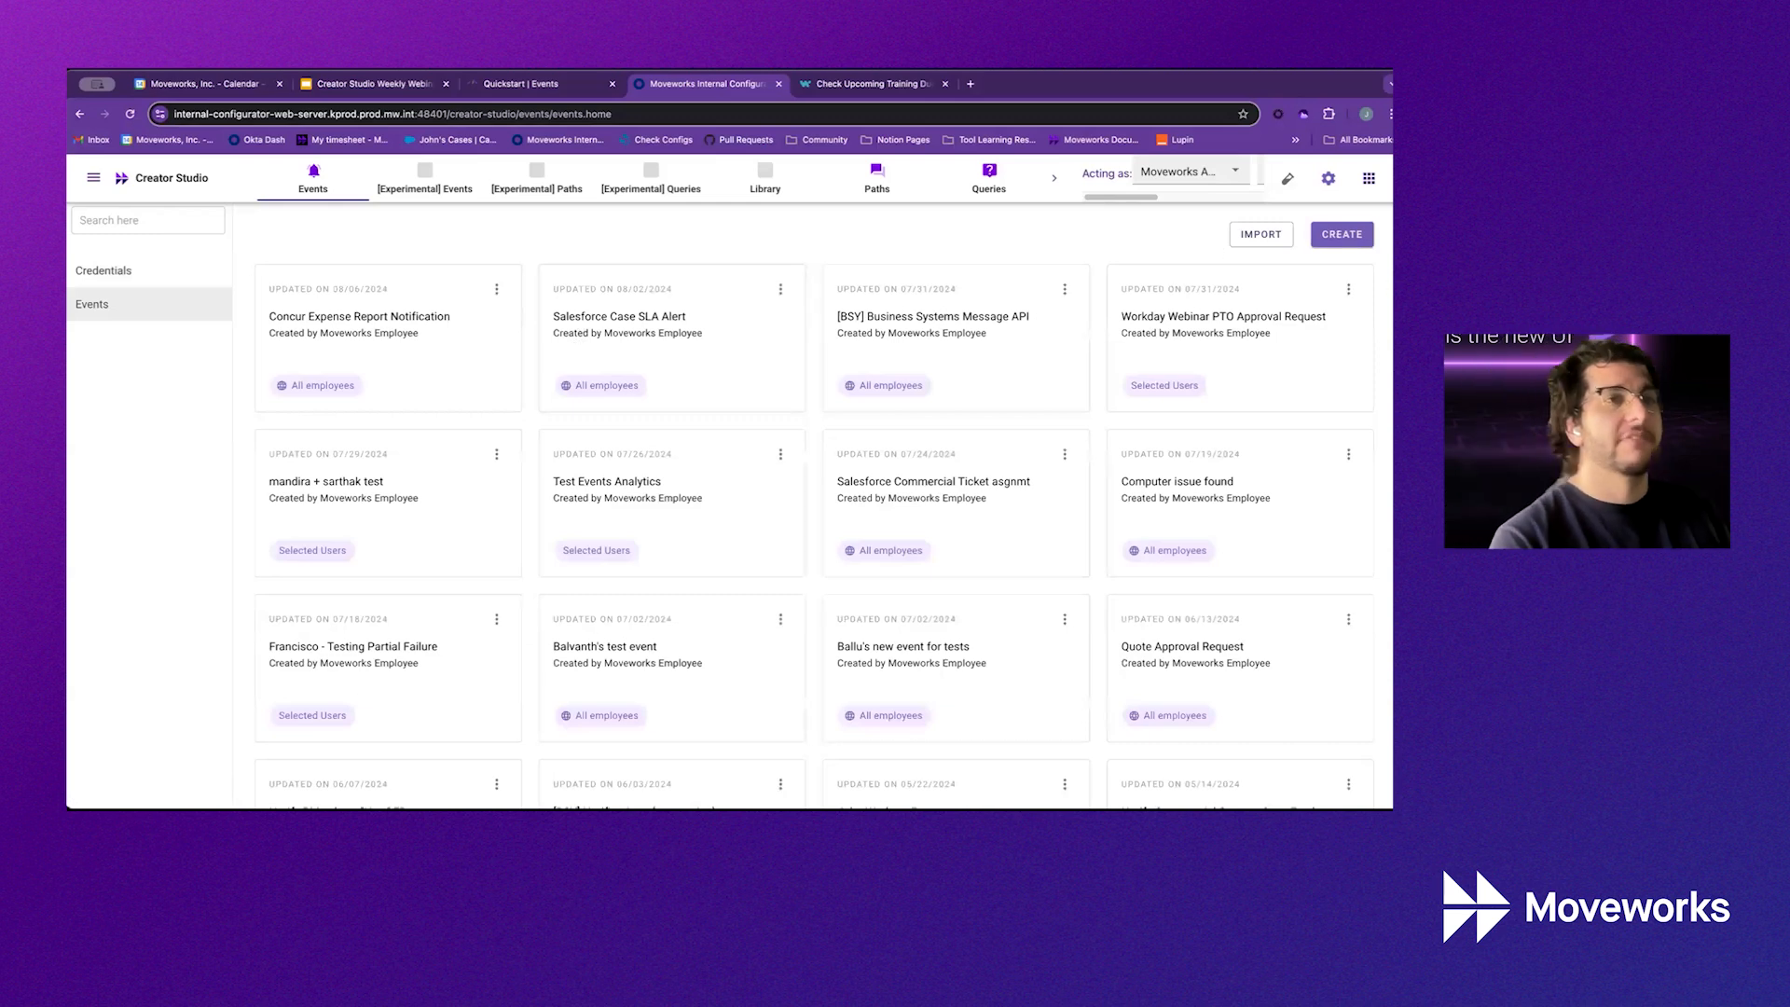
# Create event '[DEMO] Workday Training Due Date Notifications' with follow-up actions set to Yes, then continue
pyautogui.click(1338, 241)
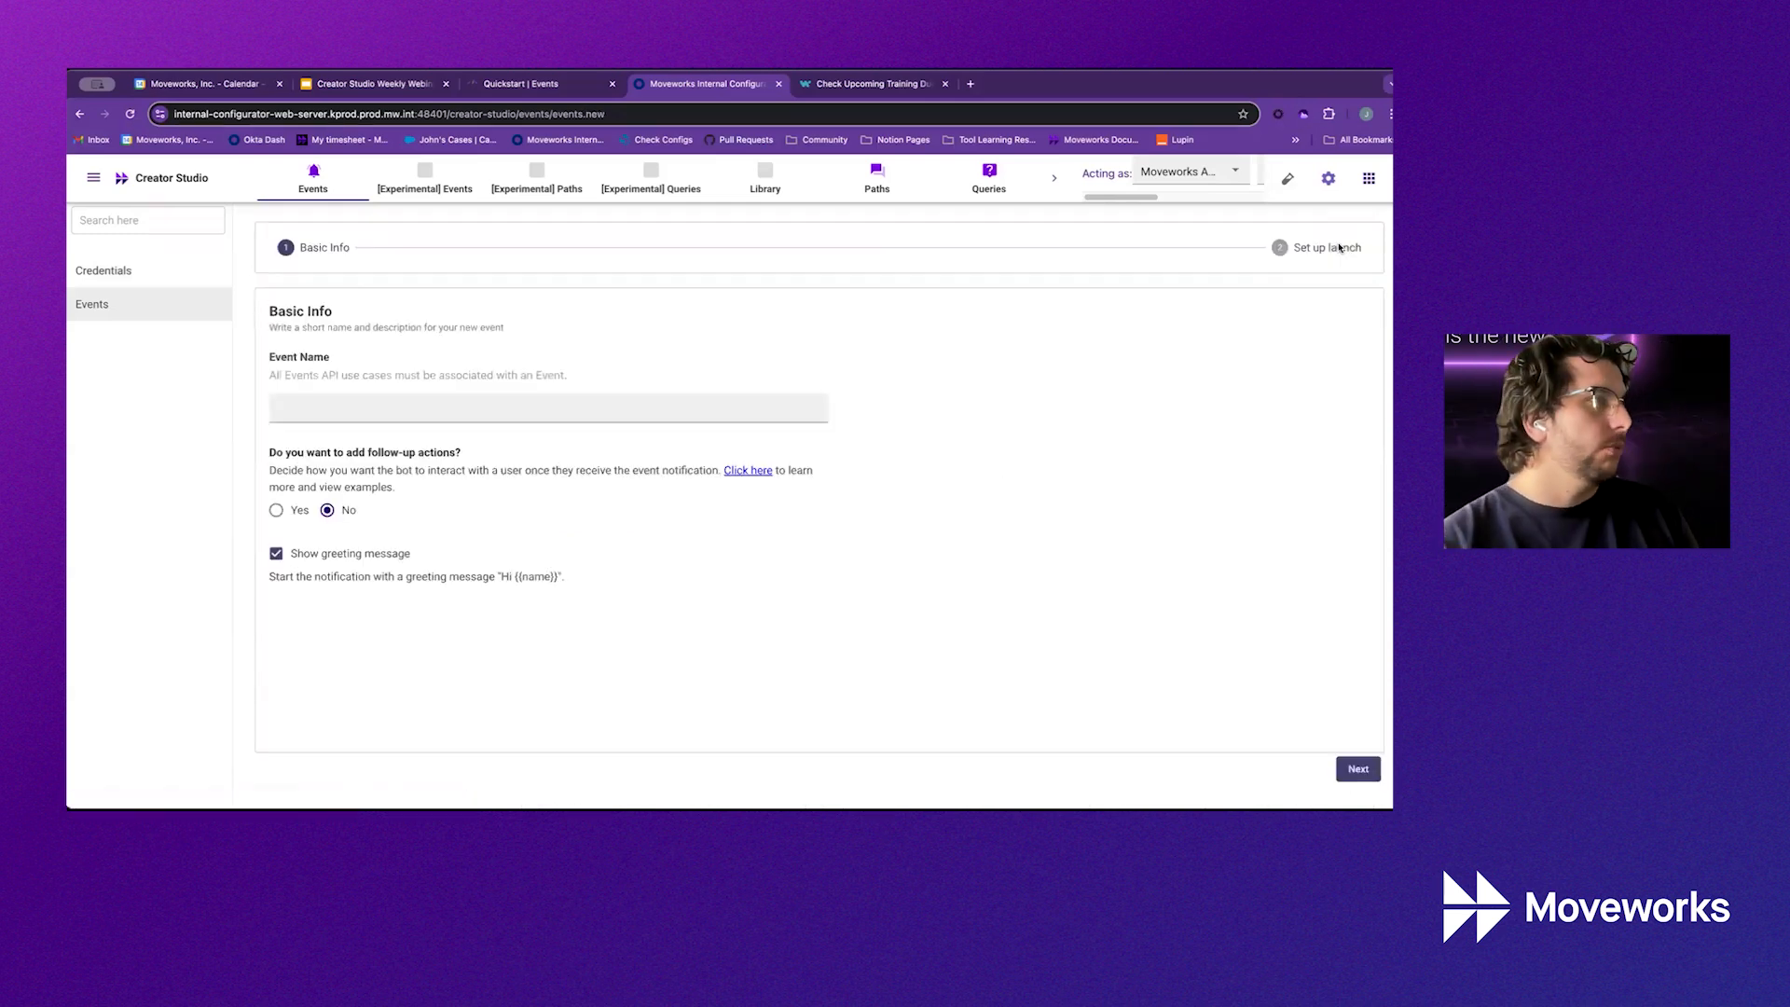
pyautogui.click(569, 416)
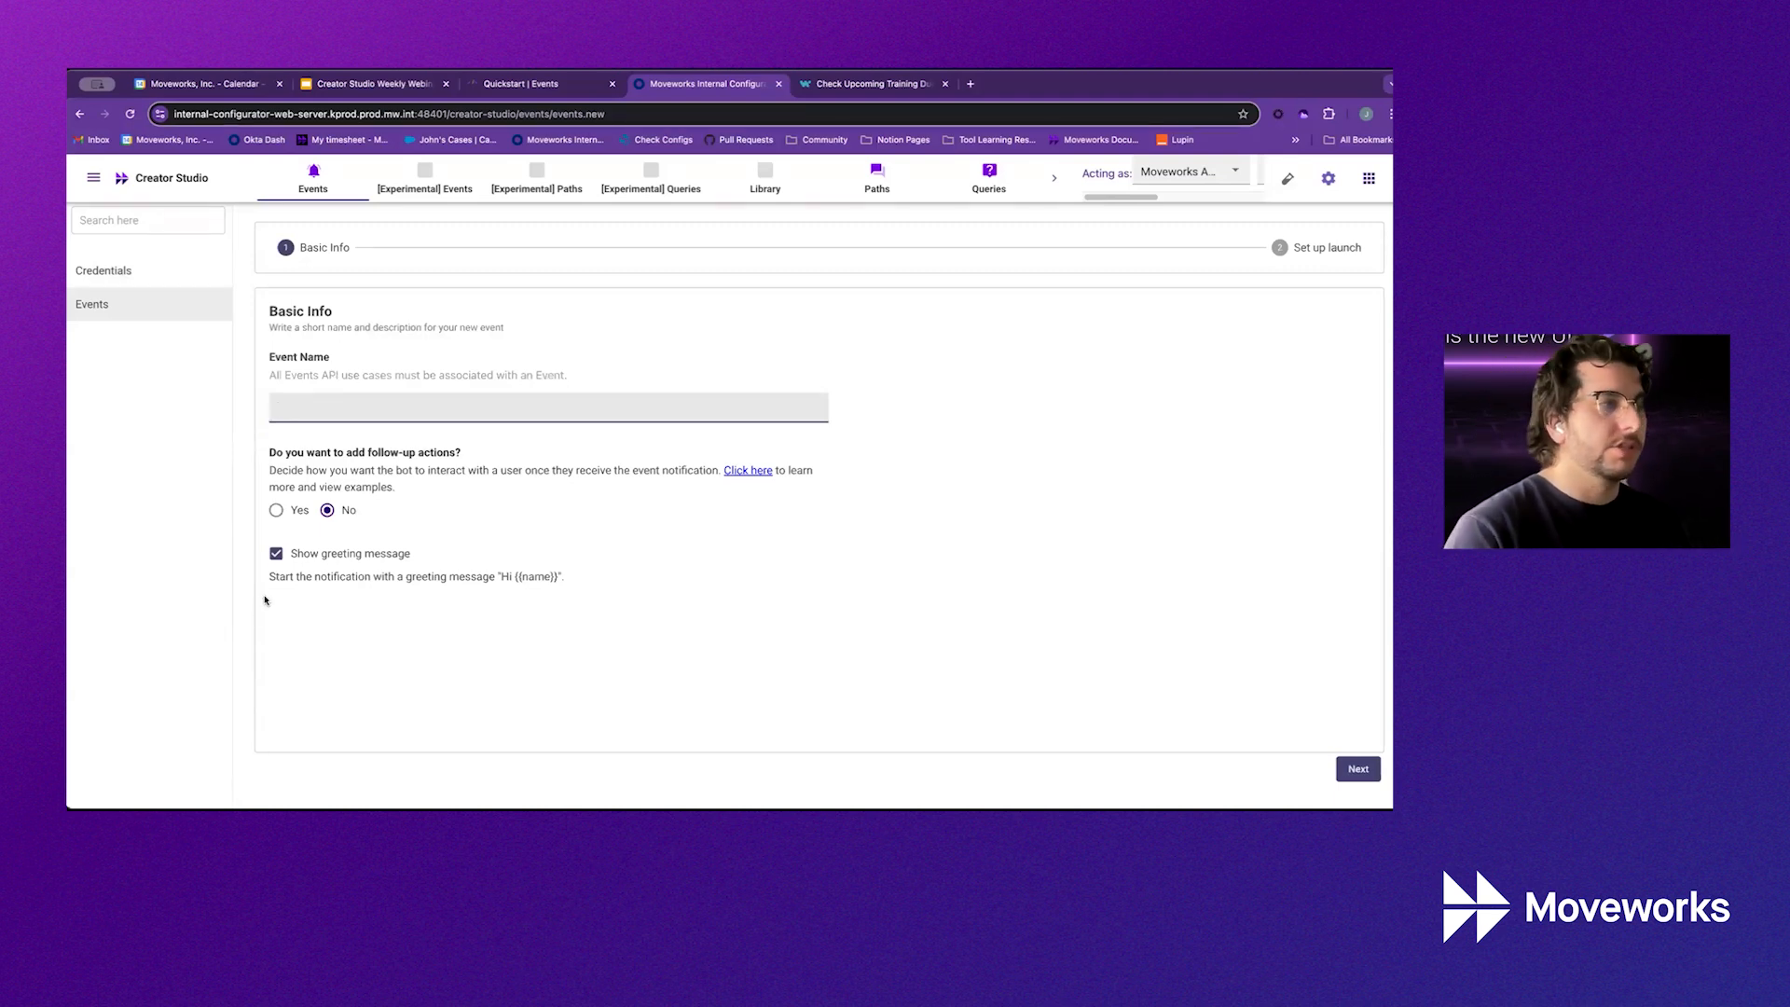
pyautogui.click(276, 510)
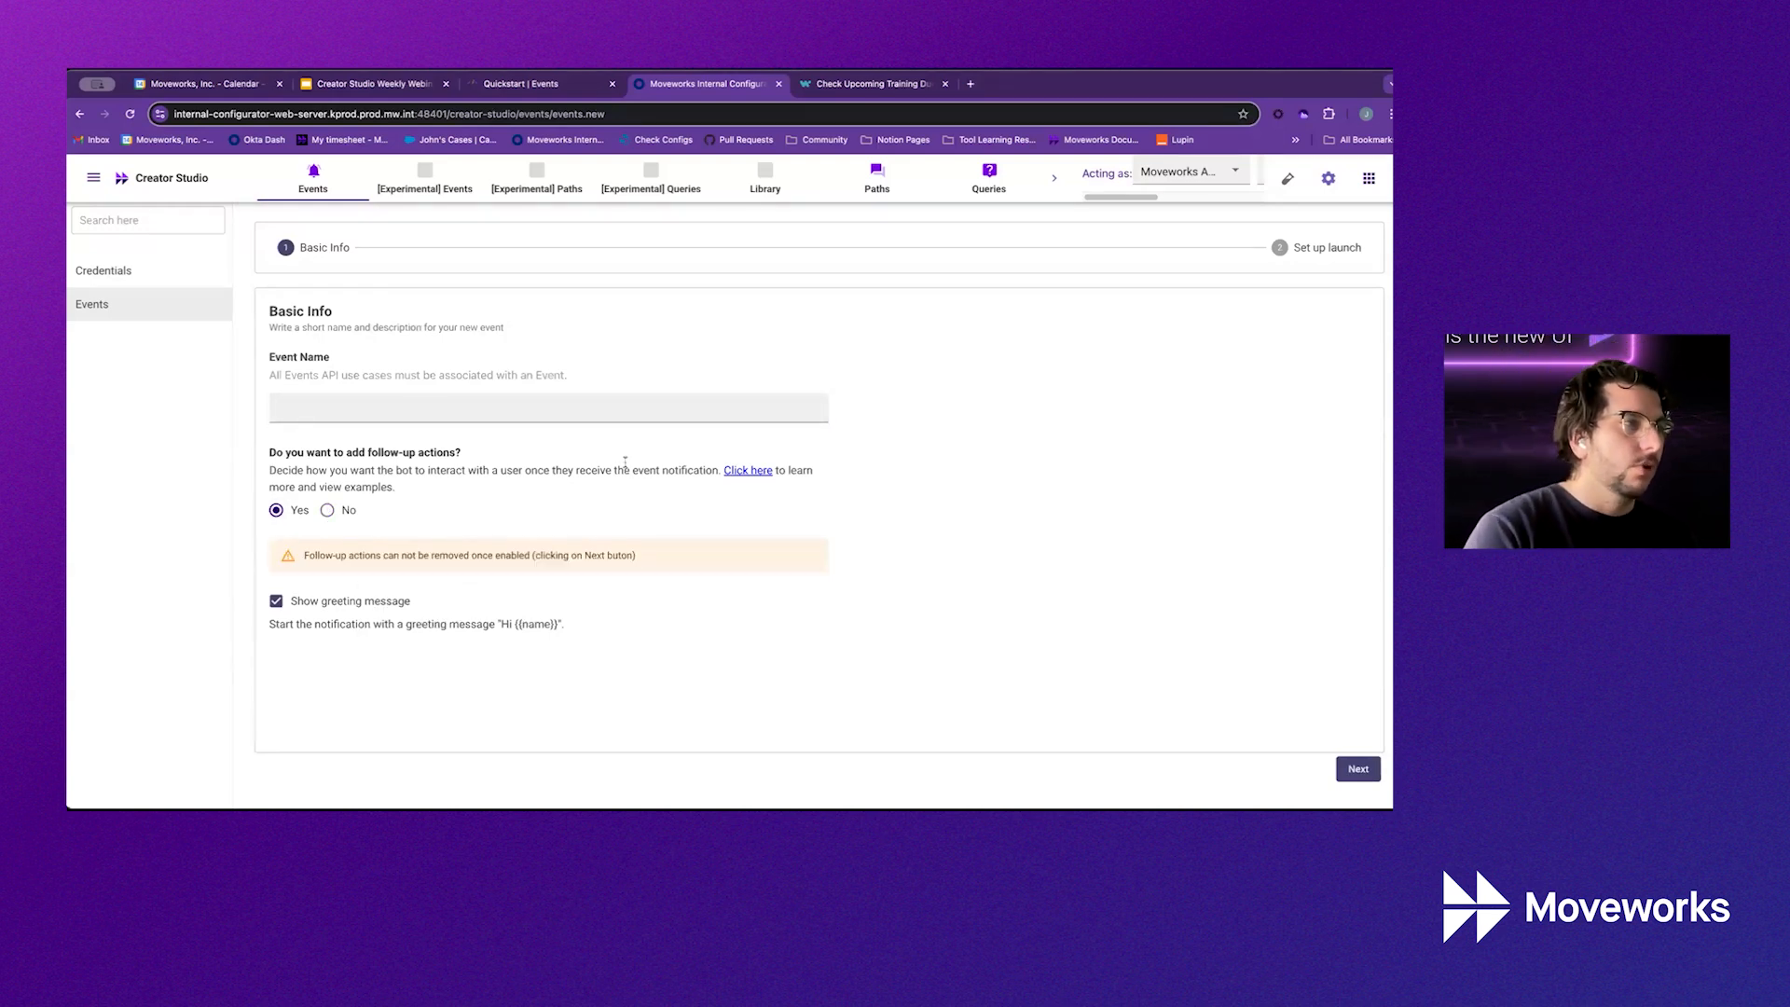
pyautogui.click(619, 417)
pyautogui.write('Wo')
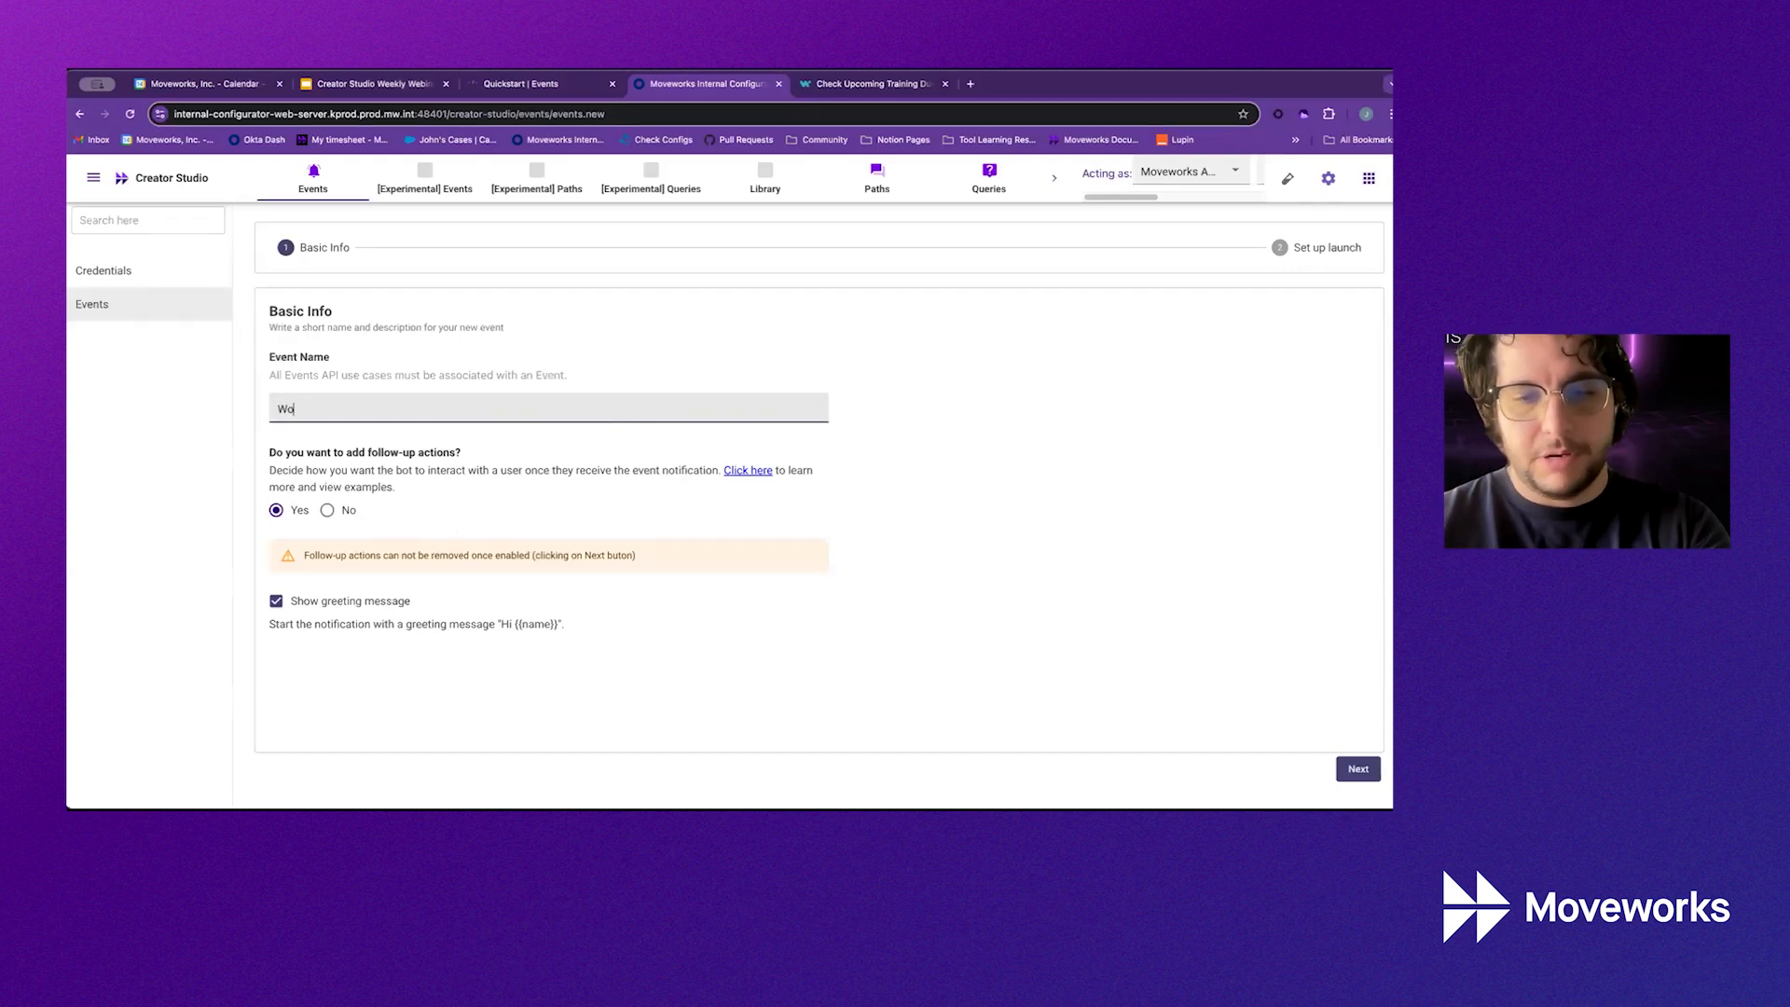
pyautogui.write('rkday')
pyautogui.hotkey('alt', 'BackSpace')
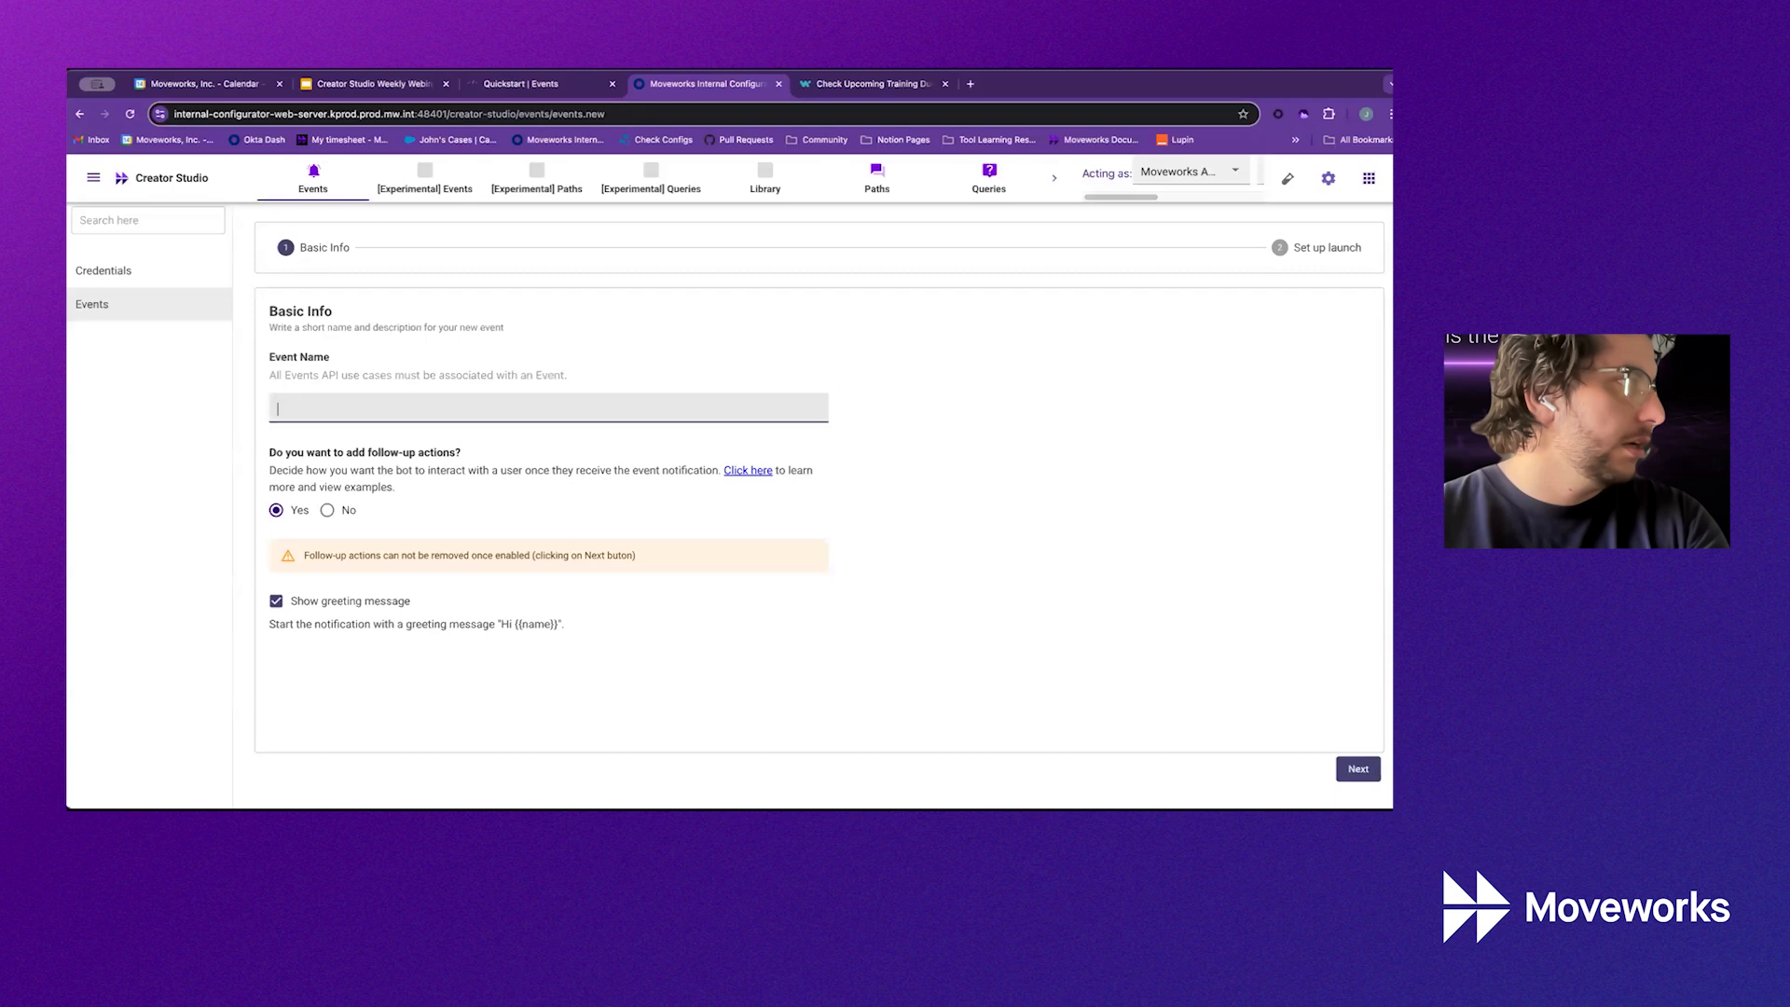
pyautogui.write('[DEMO] W')
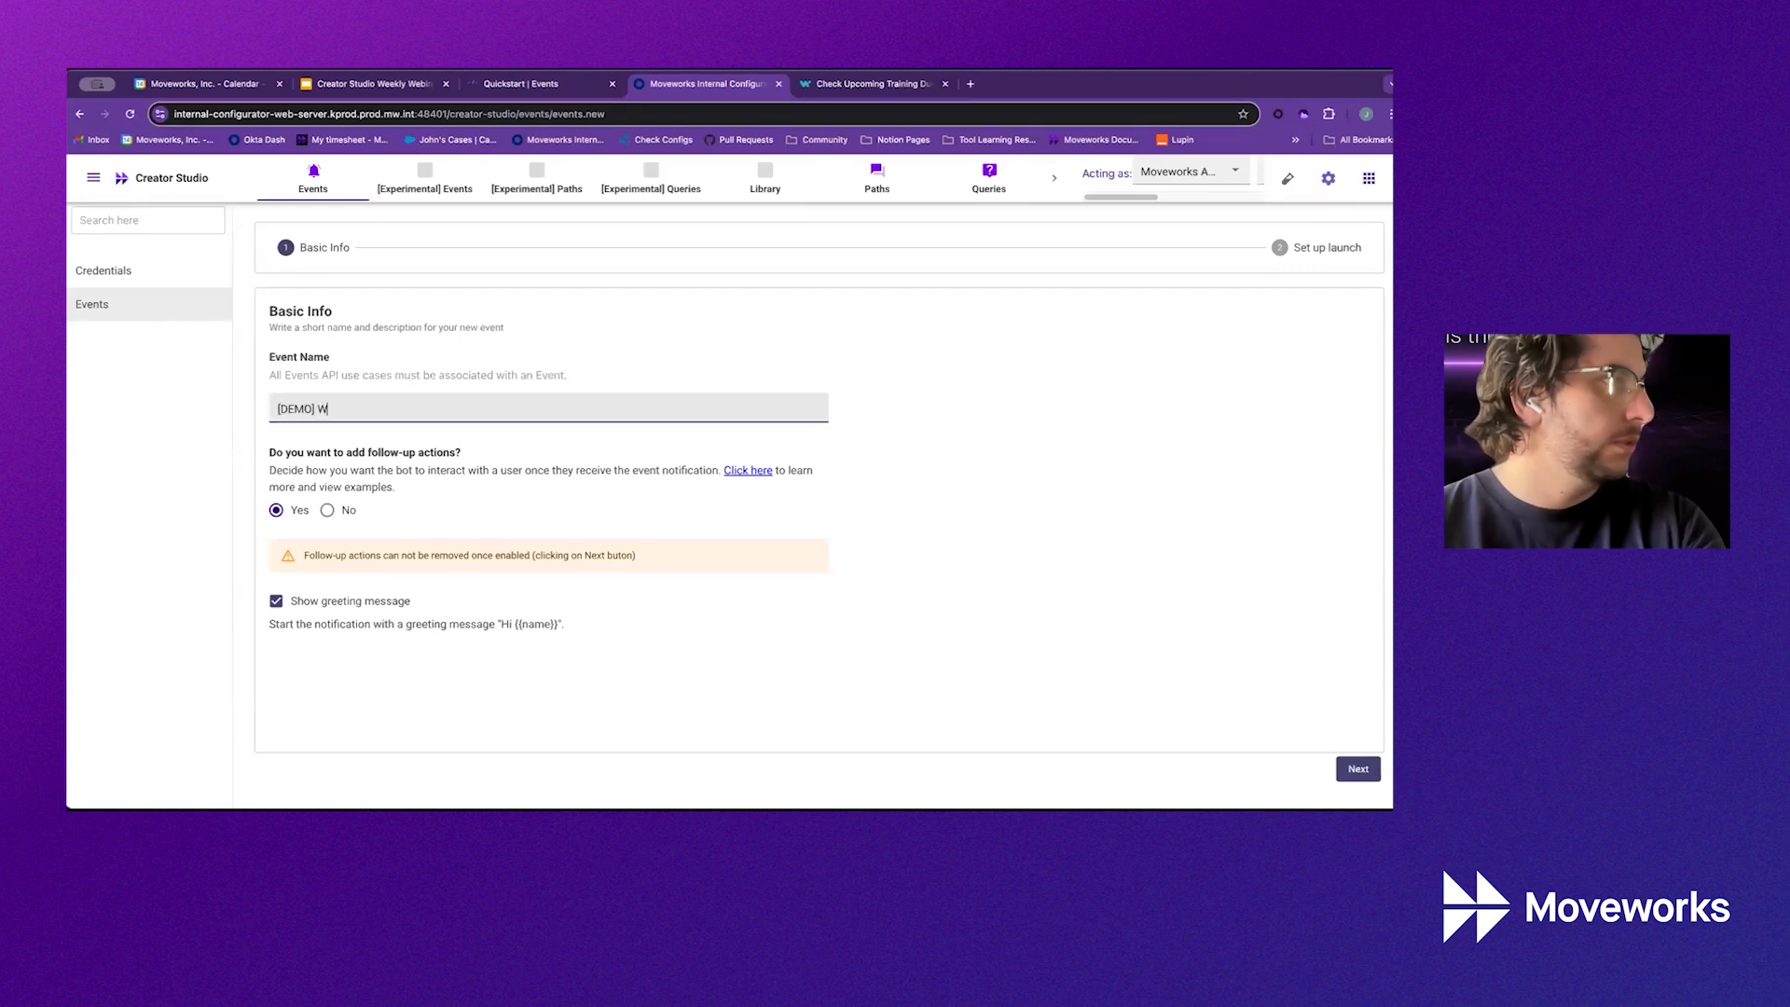
pyautogui.write('orkday Training Due D')
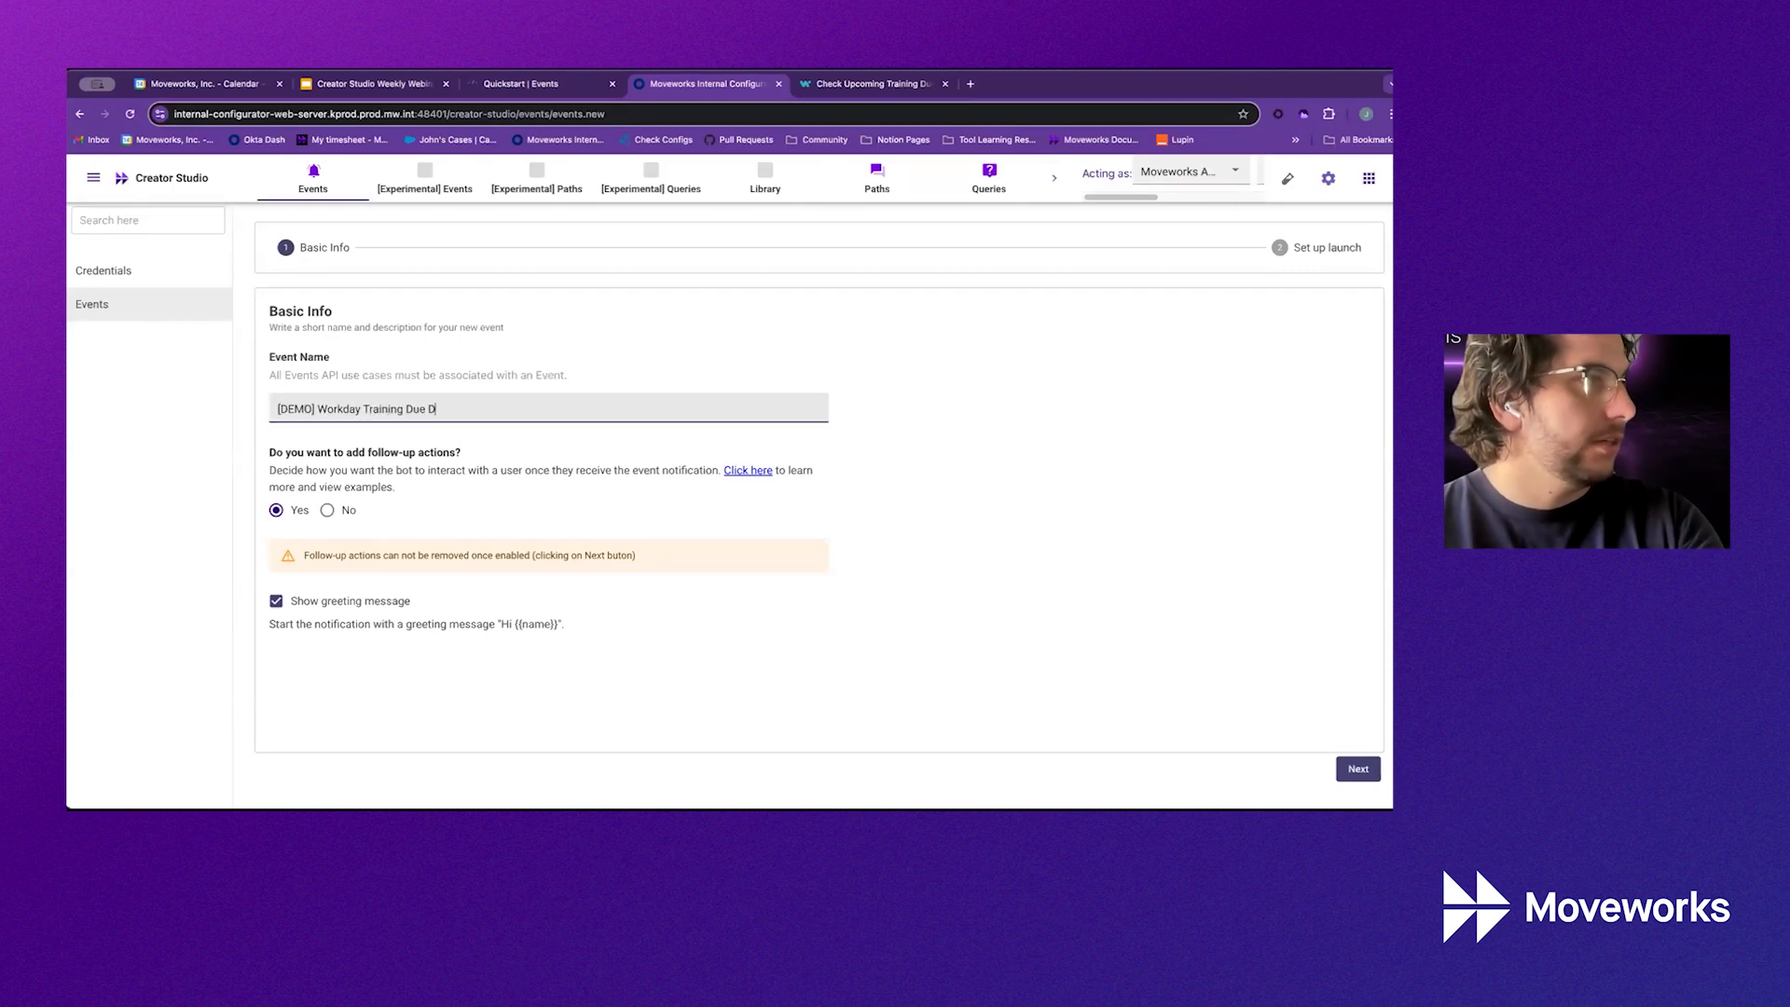
pyautogui.write('ate Notifications')
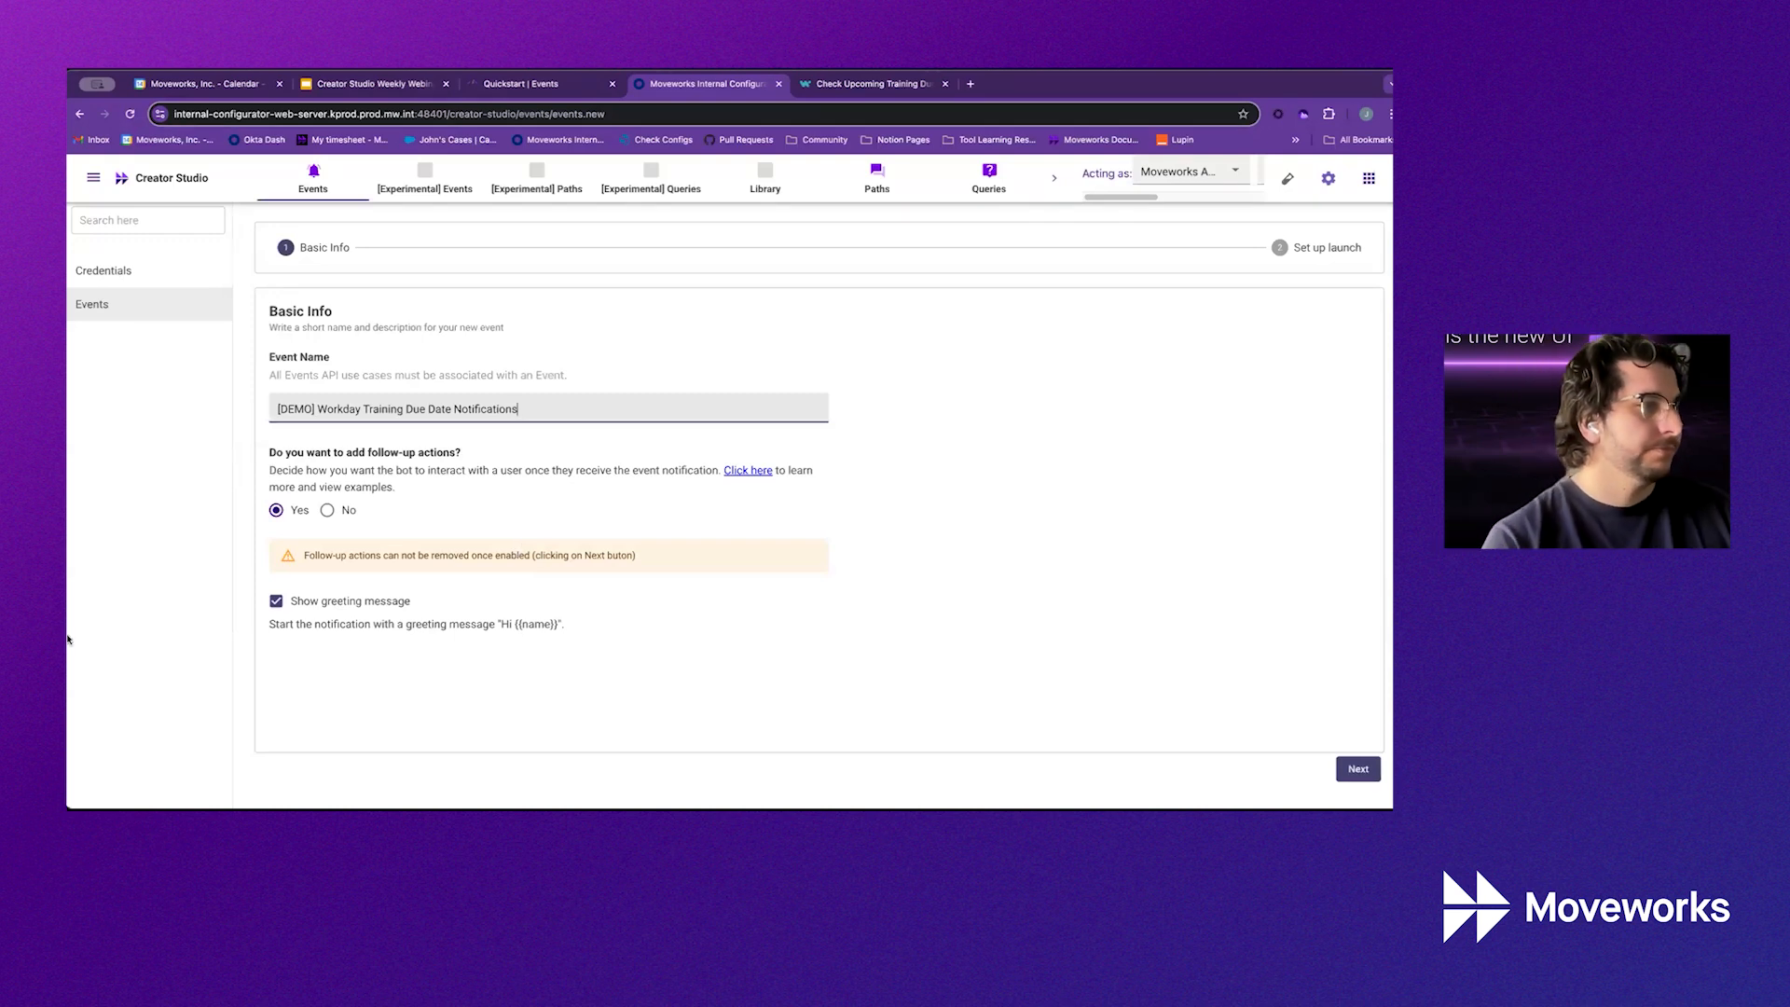
pyautogui.click(1374, 768)
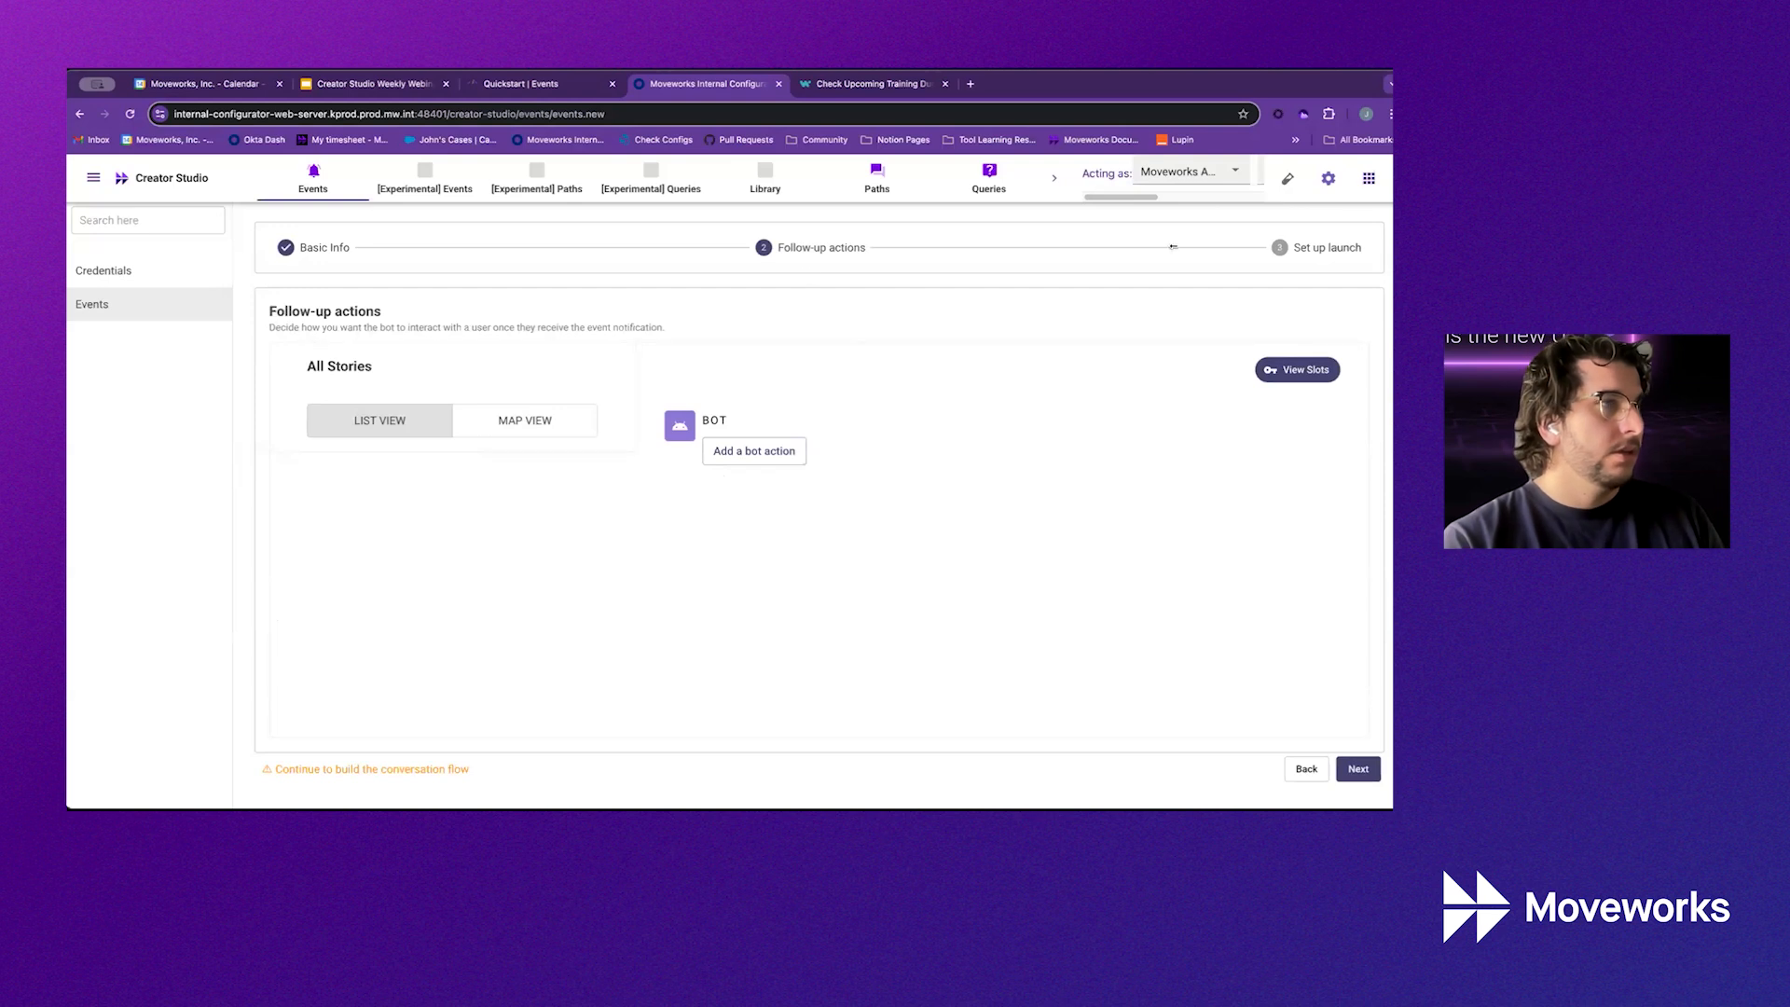
# Add one empty slot in the event's Create Slots dialog, then view the Events quickstart docs
pyautogui.click(739, 459)
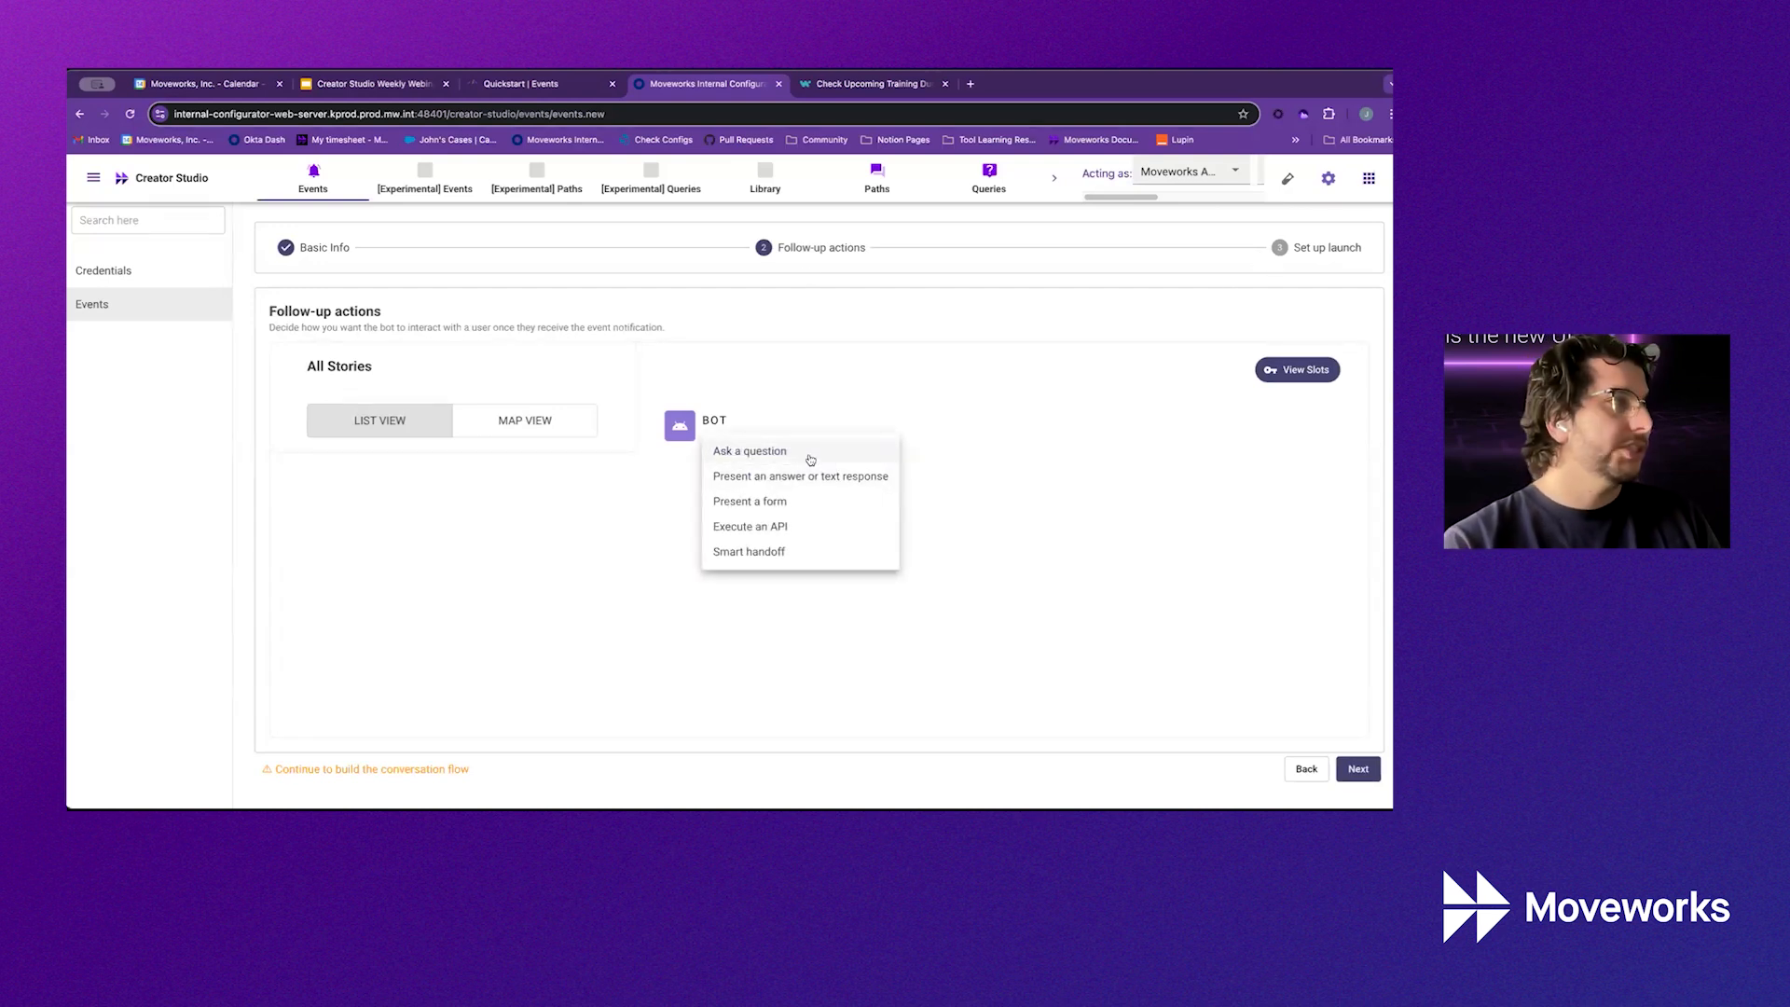
pyautogui.click(1306, 769)
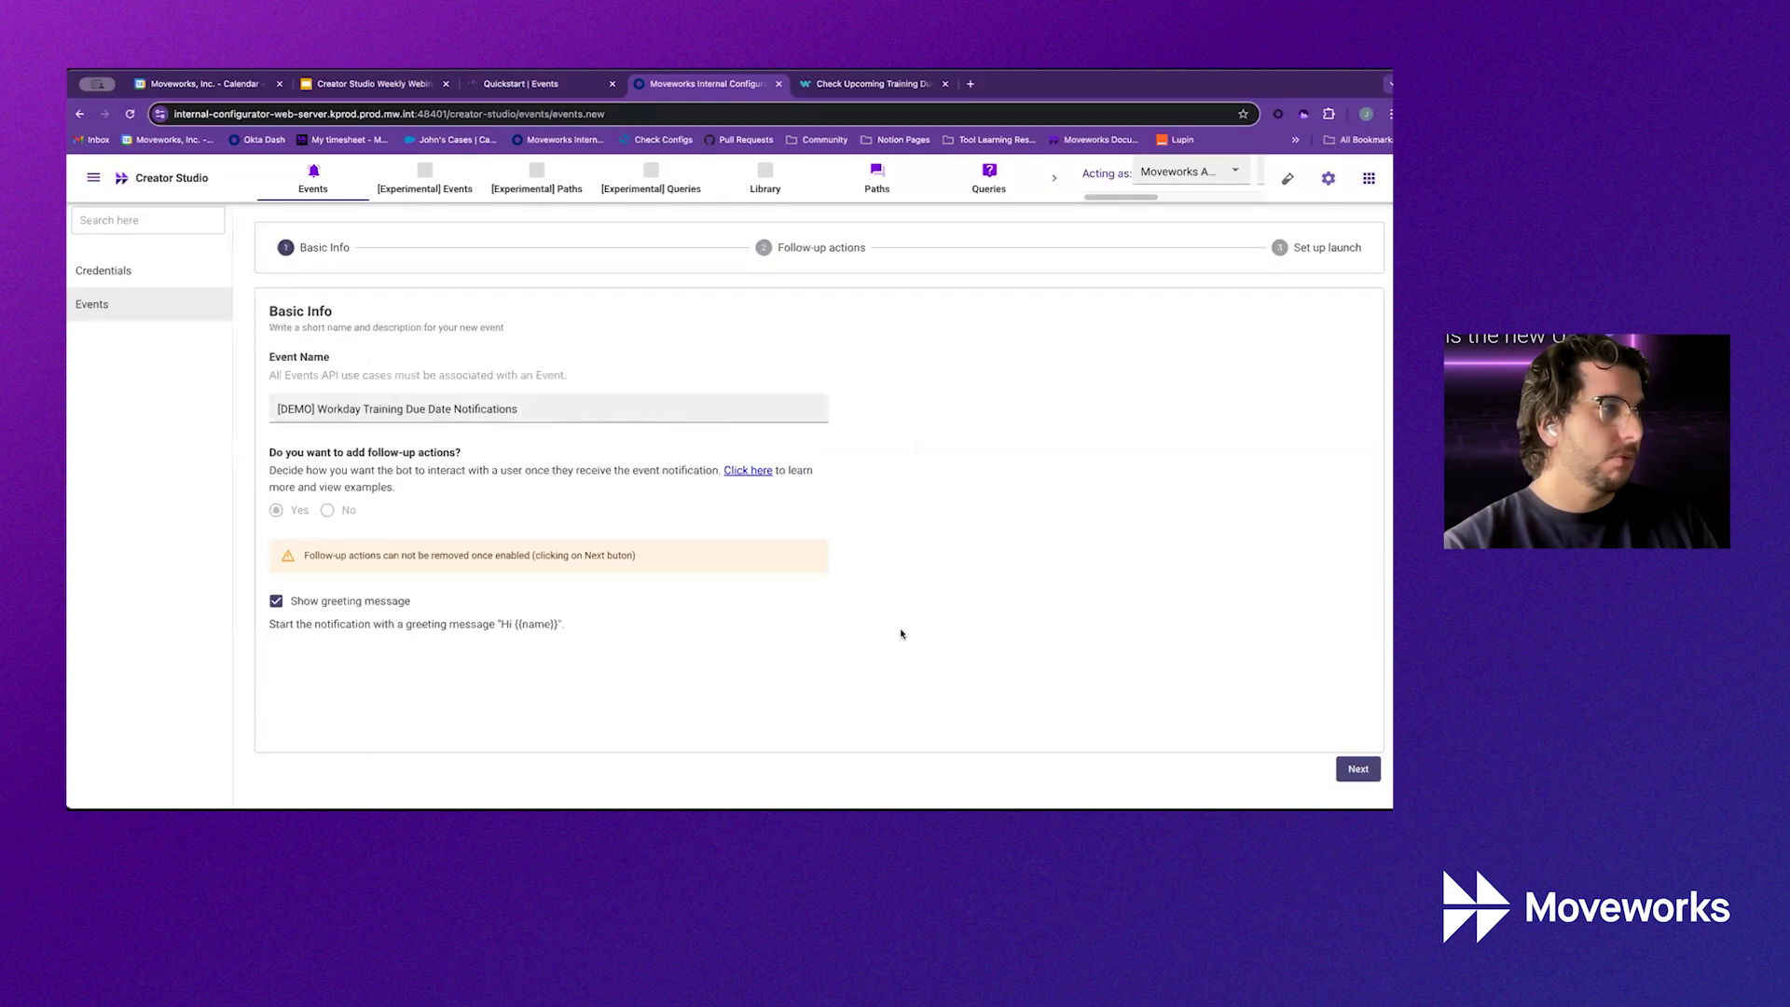
pyautogui.click(1358, 768)
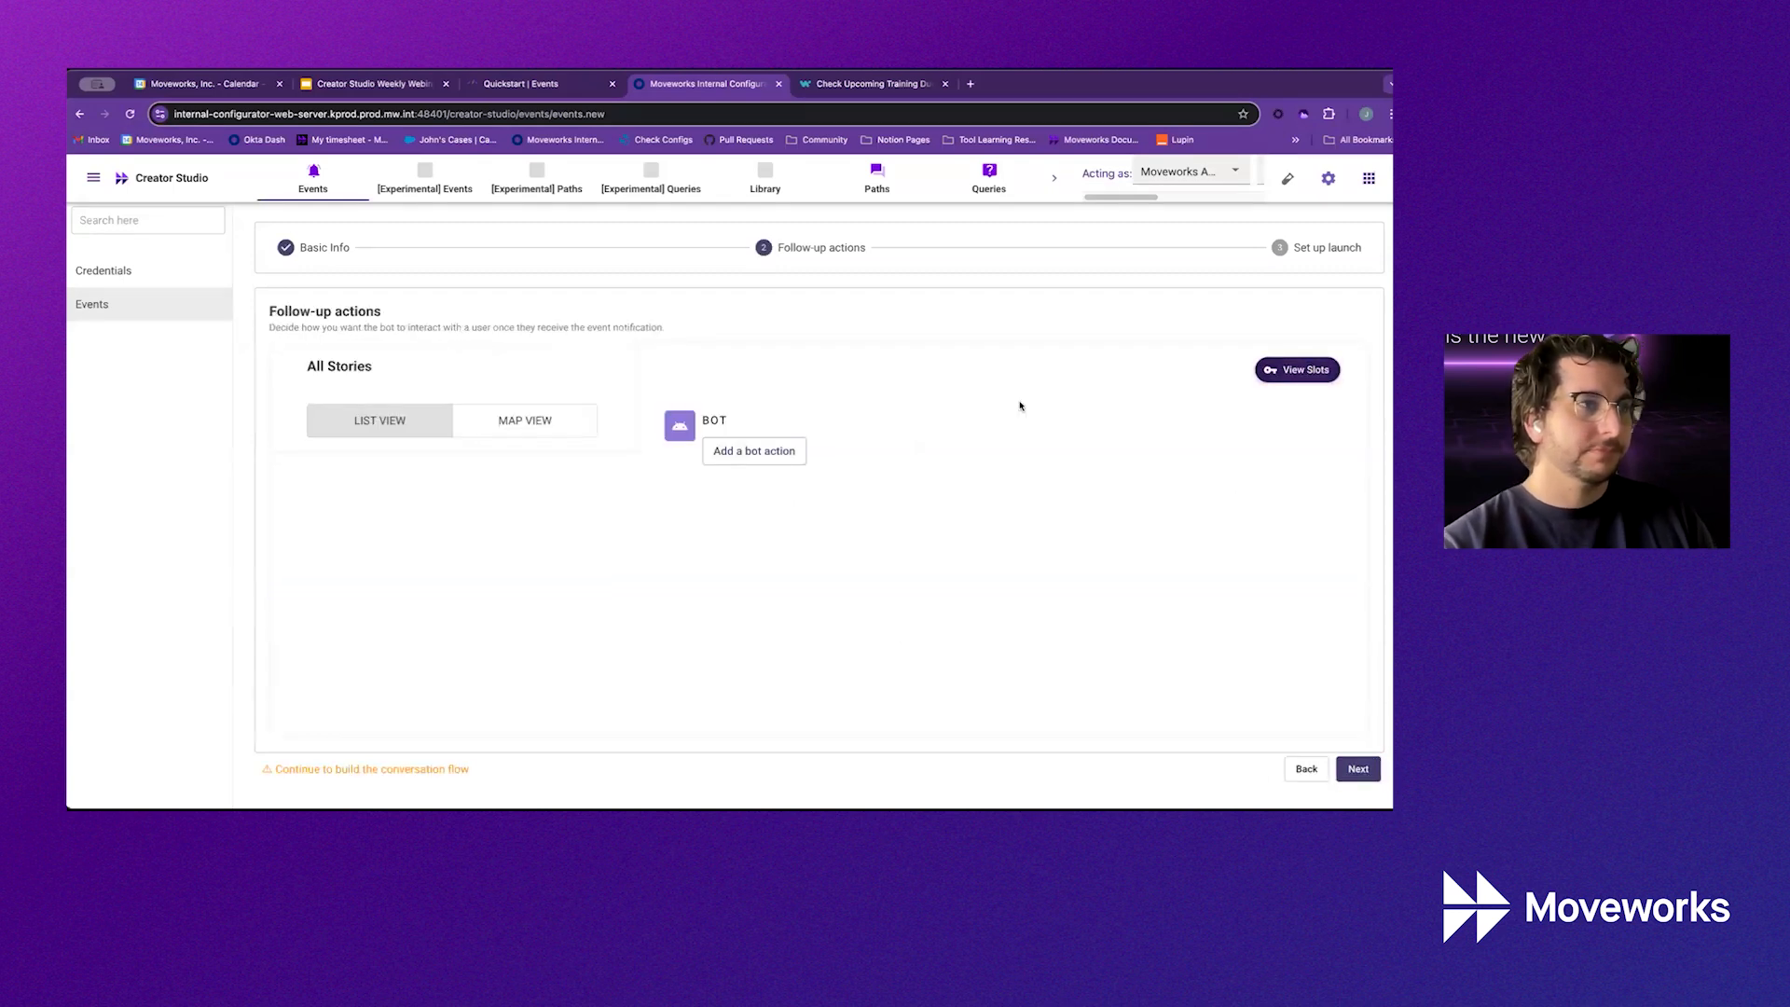
pyautogui.click(1275, 376)
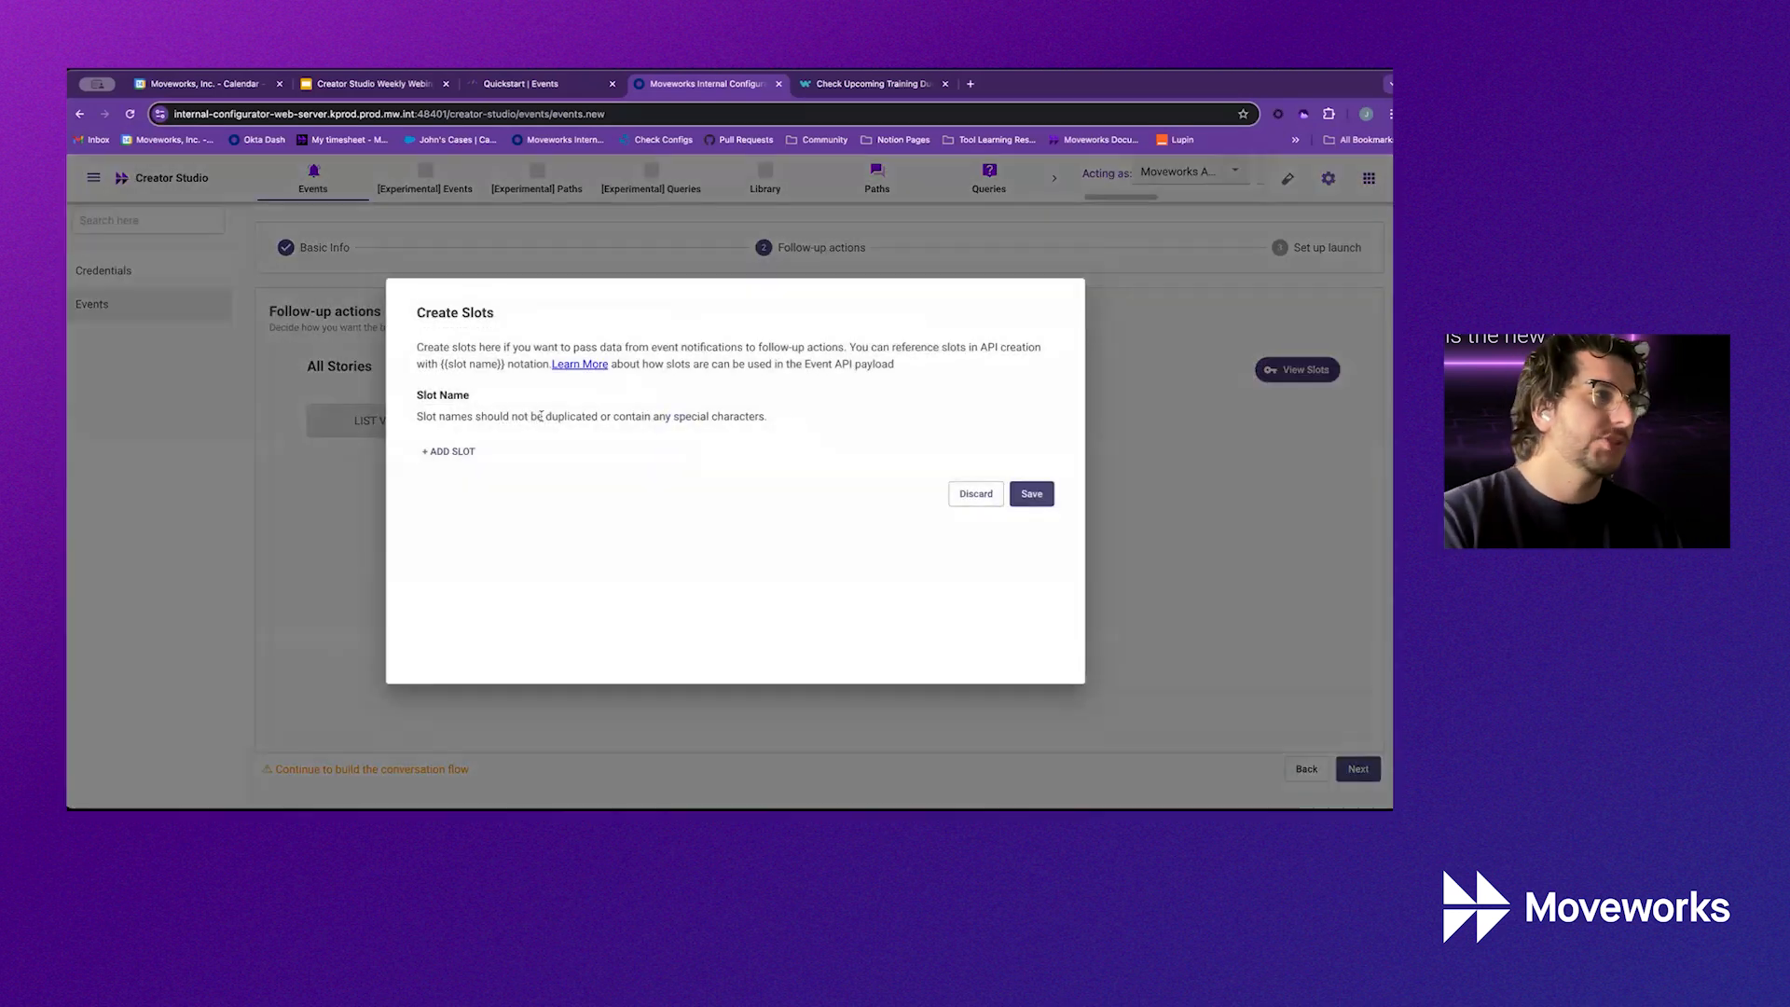
pyautogui.click(471, 450)
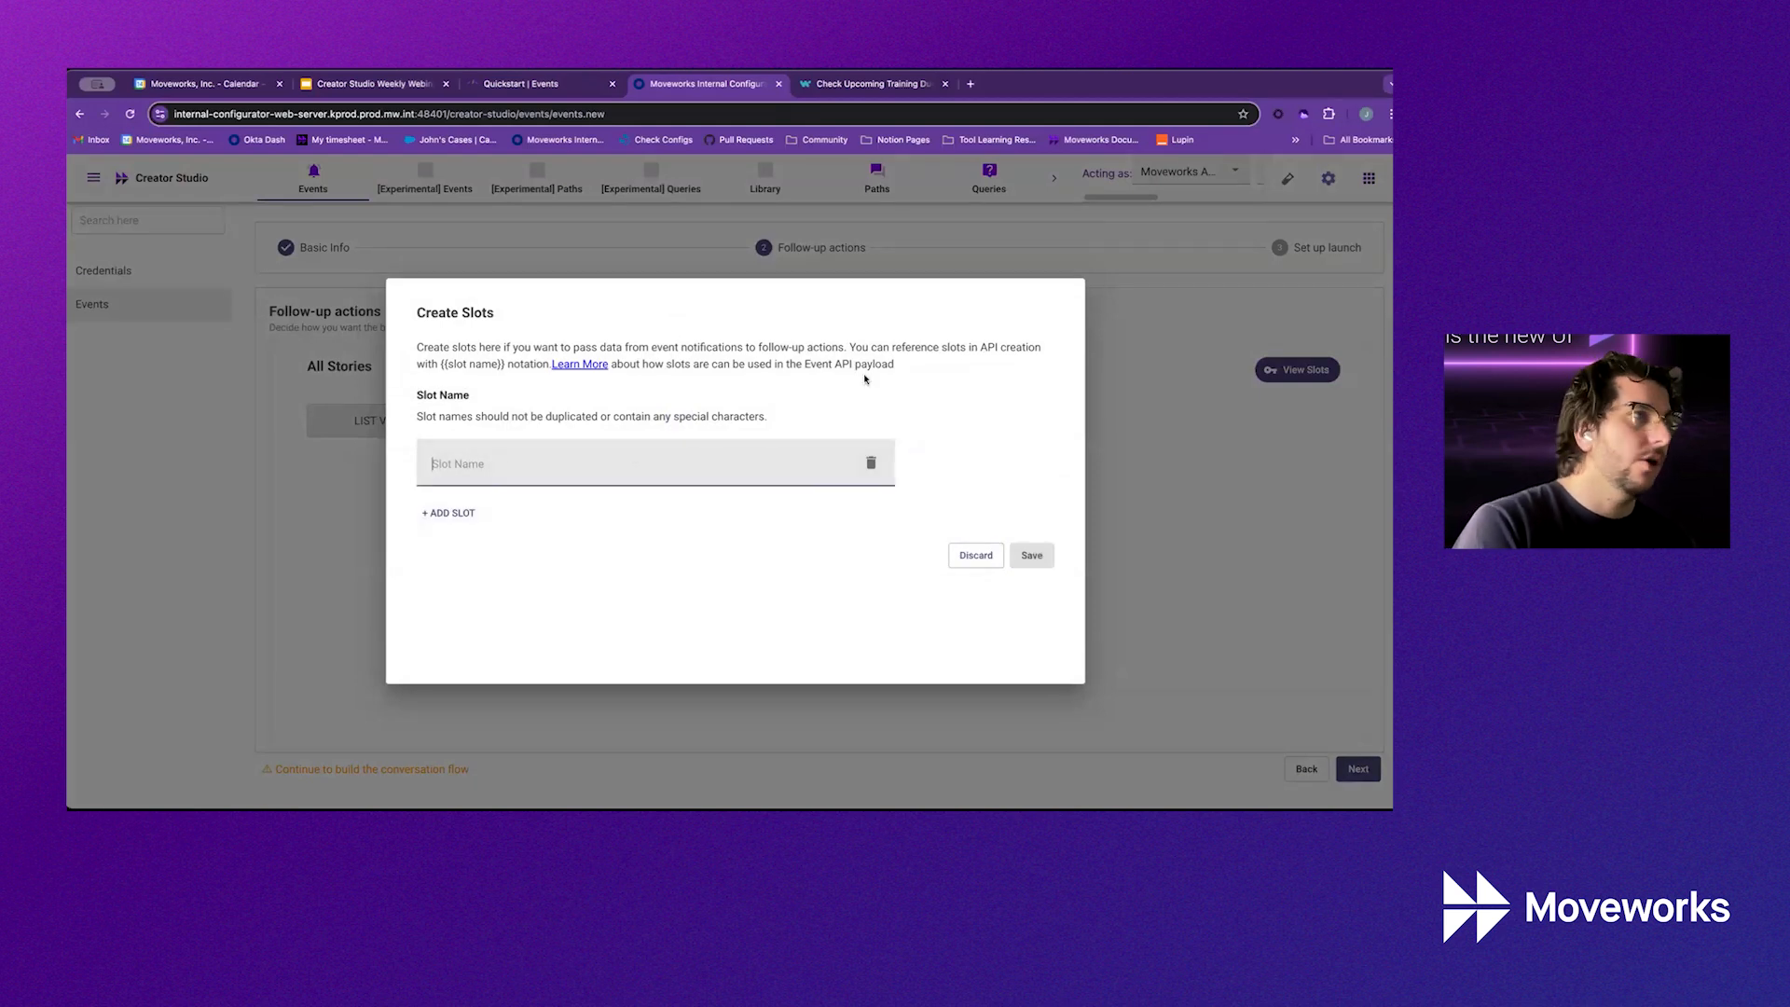
pyautogui.click(522, 86)
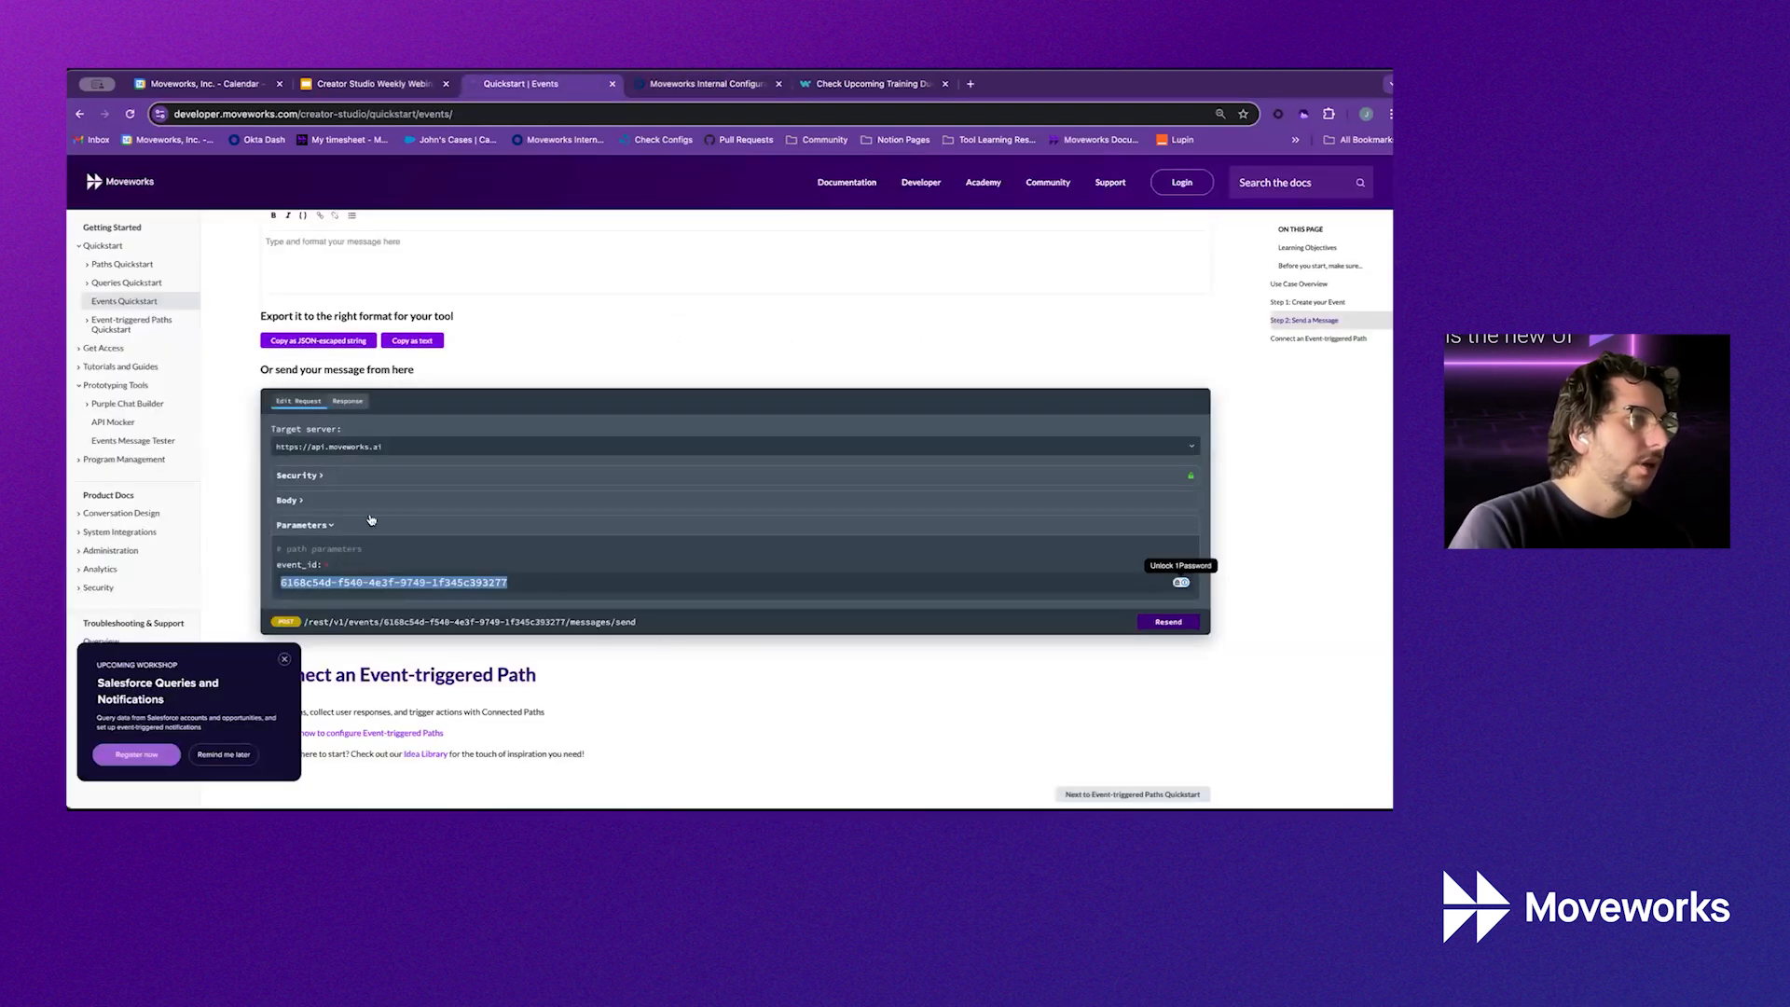
# Replace property1/some_data in the send-message body with training_name: 'Email Phishing Training'
pyautogui.click(289, 501)
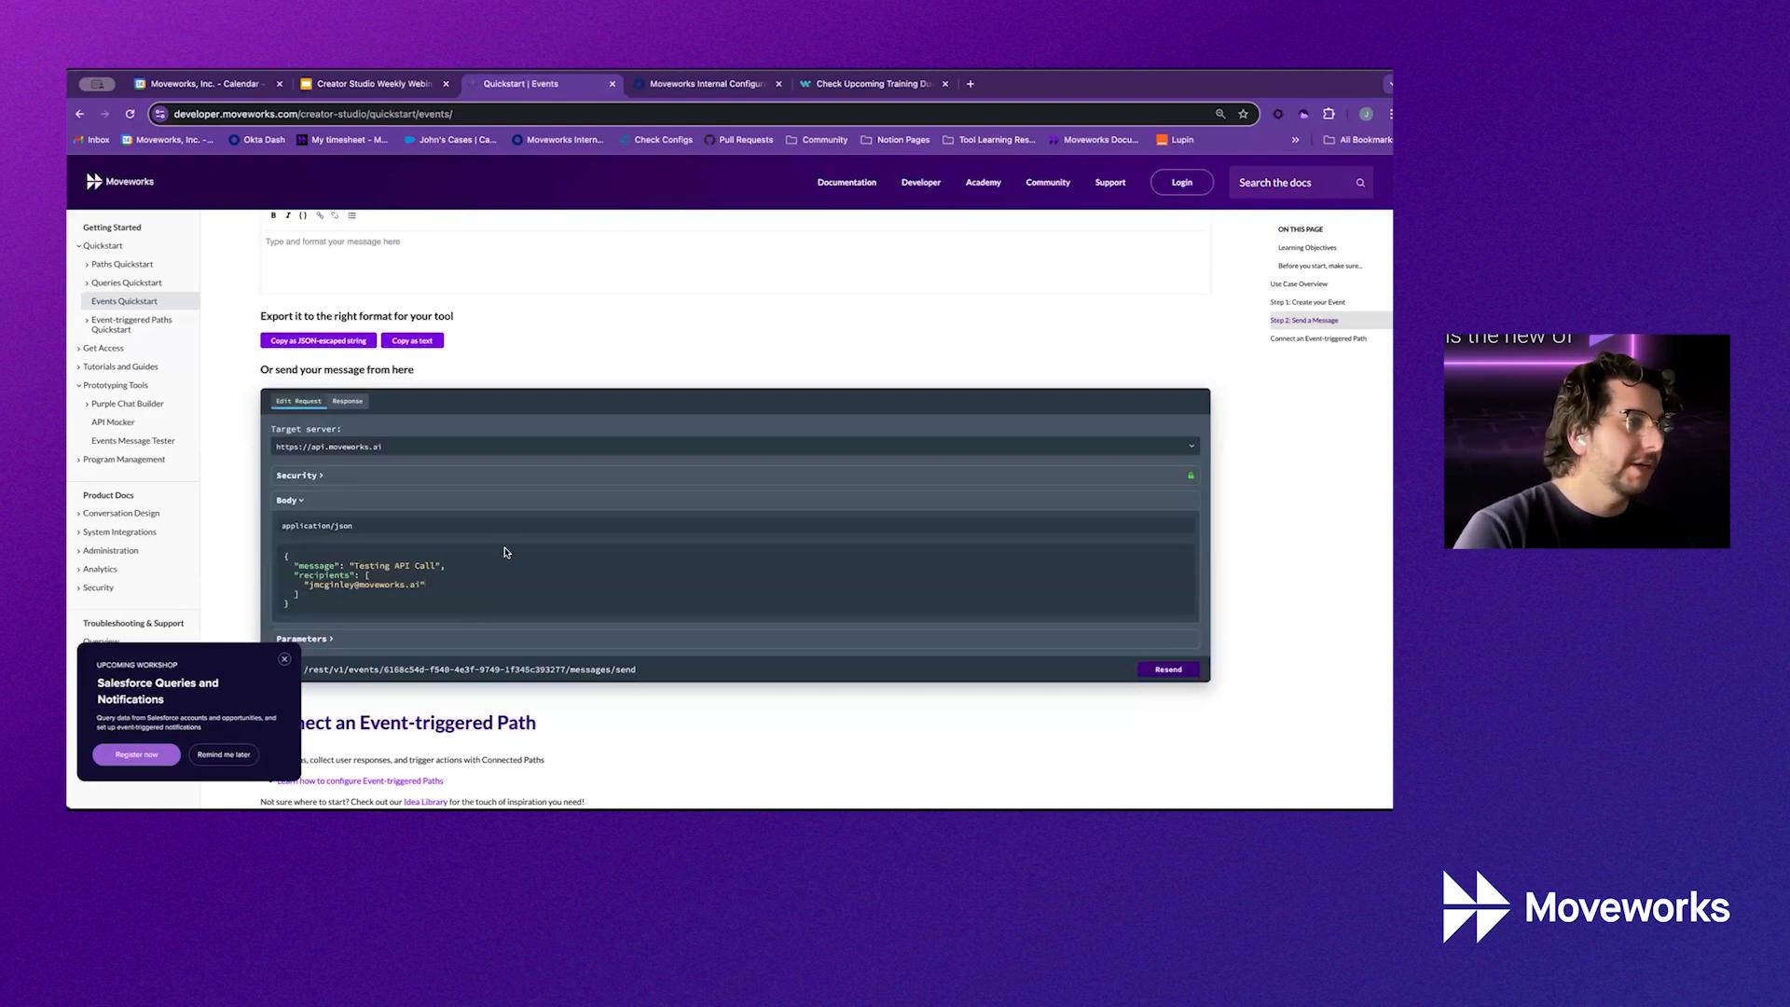
pyautogui.press('super+z')
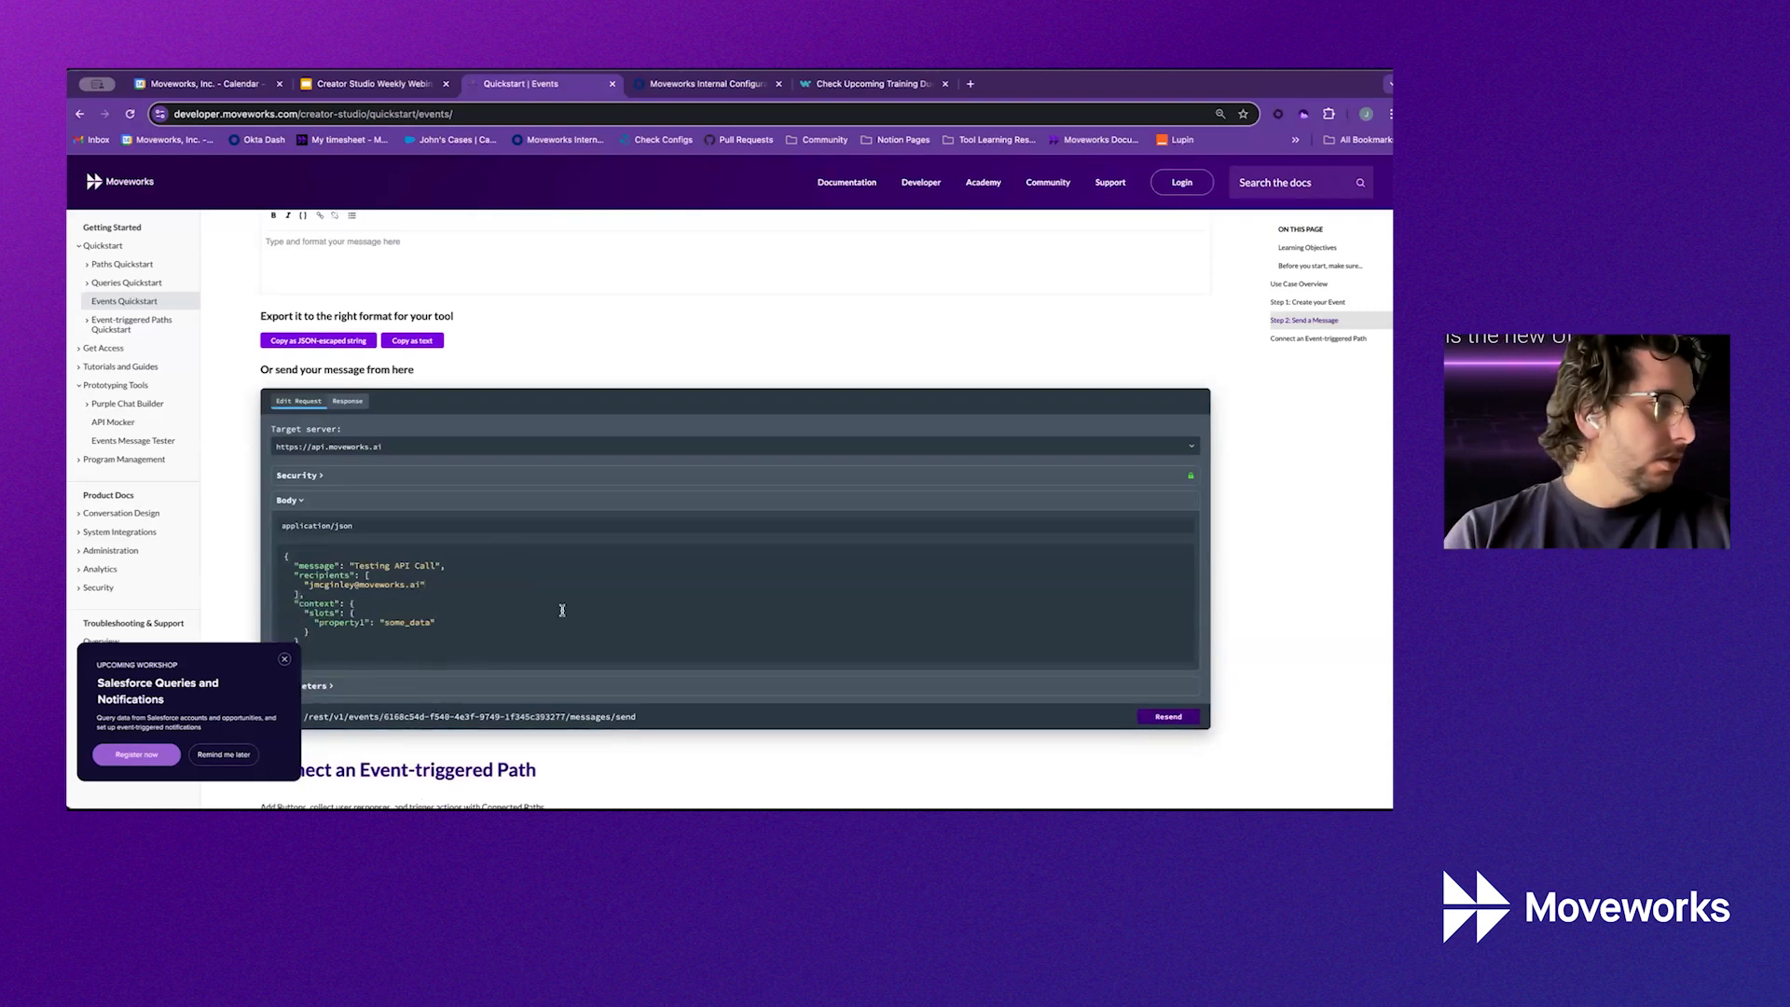
pyautogui.scroll(-1, 328, 612)
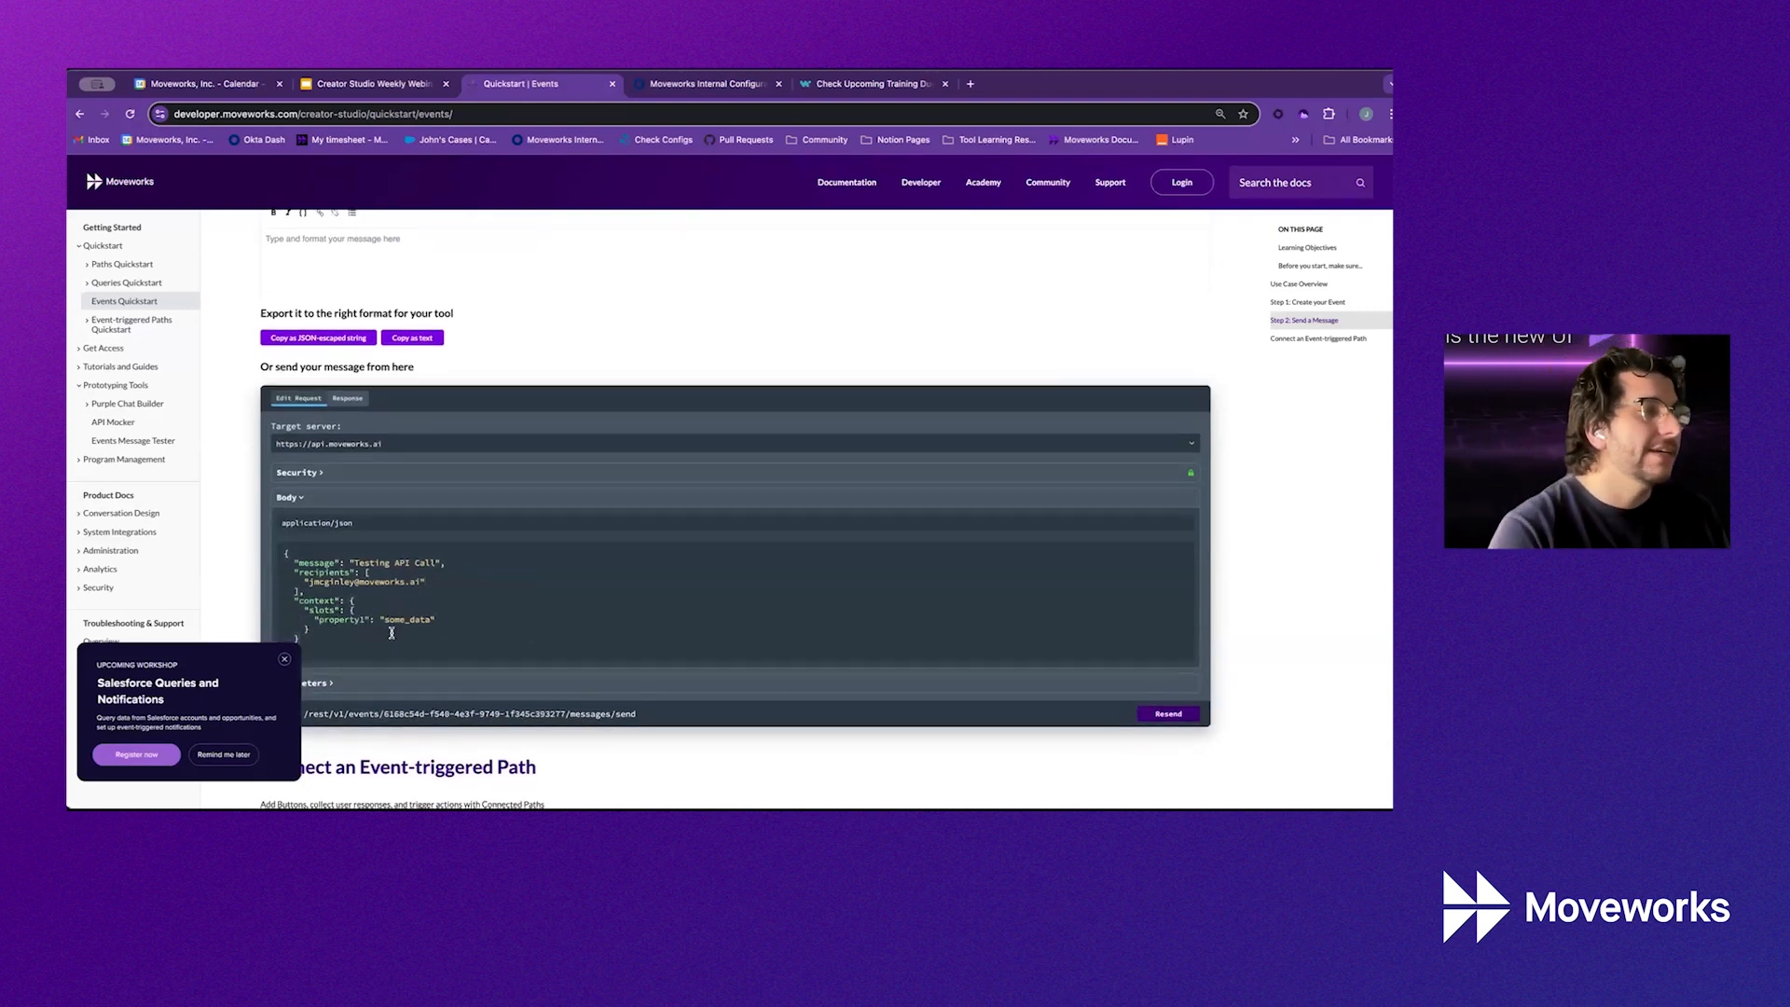
pyautogui.doubleClick(364, 615)
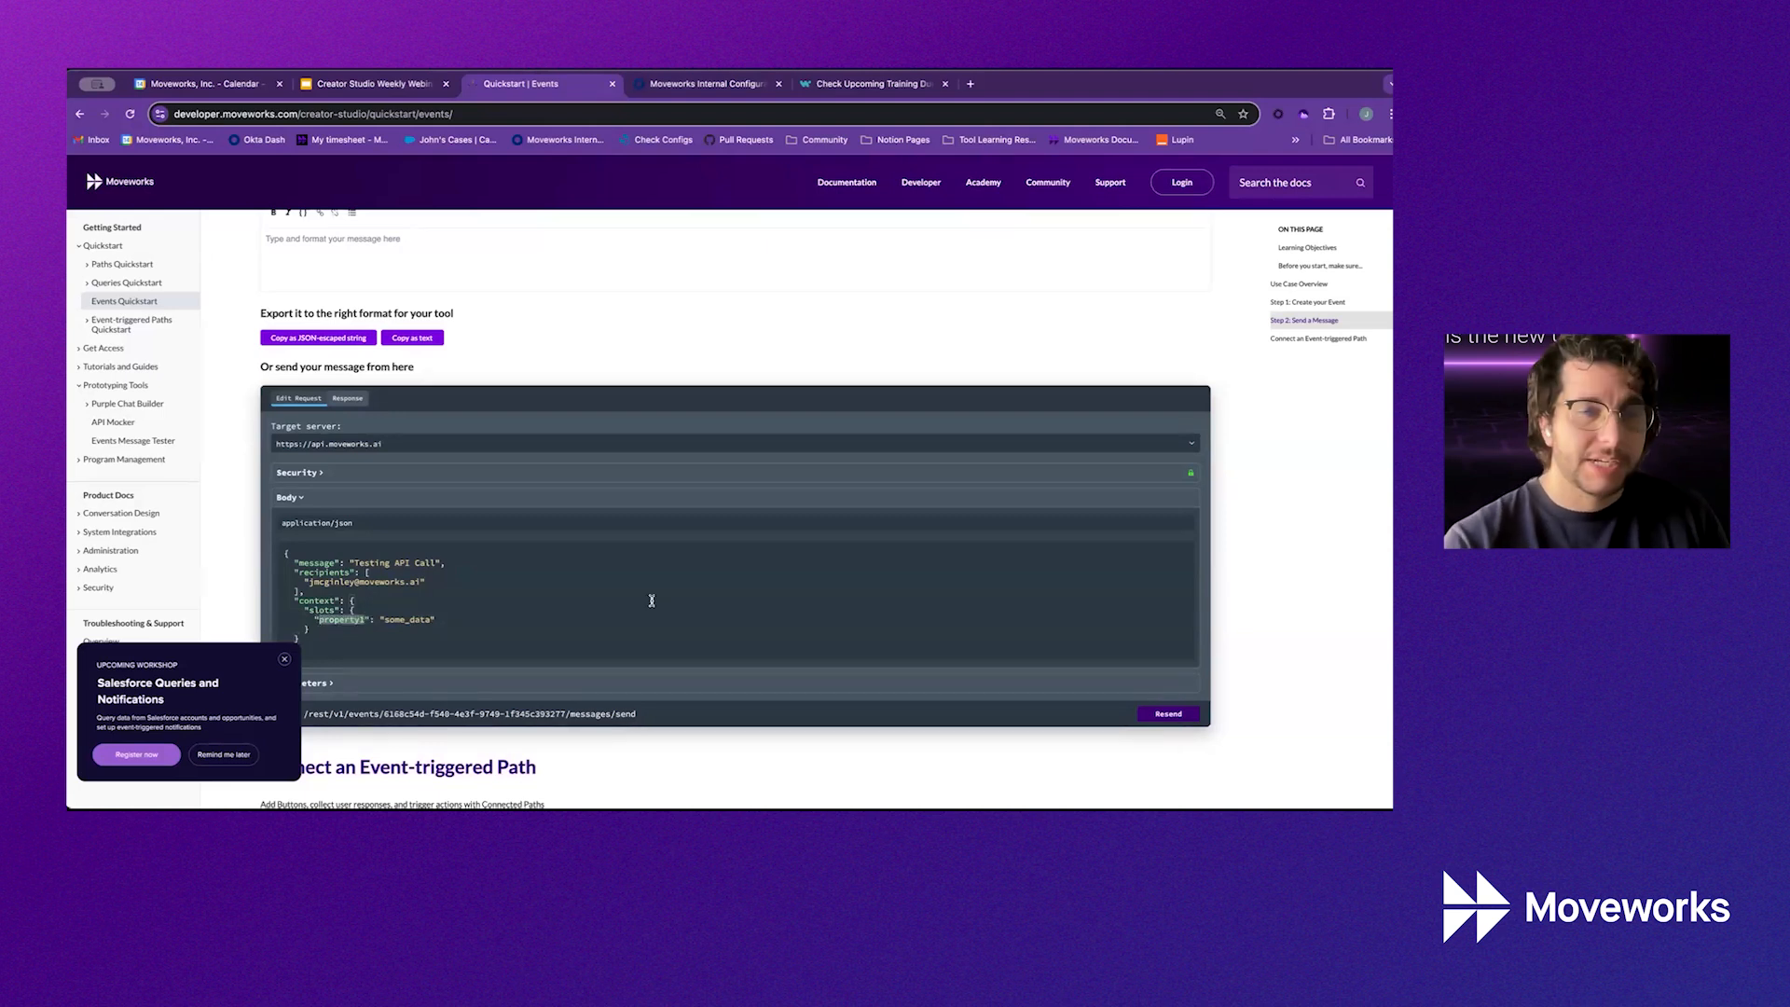
pyautogui.write('training_name')
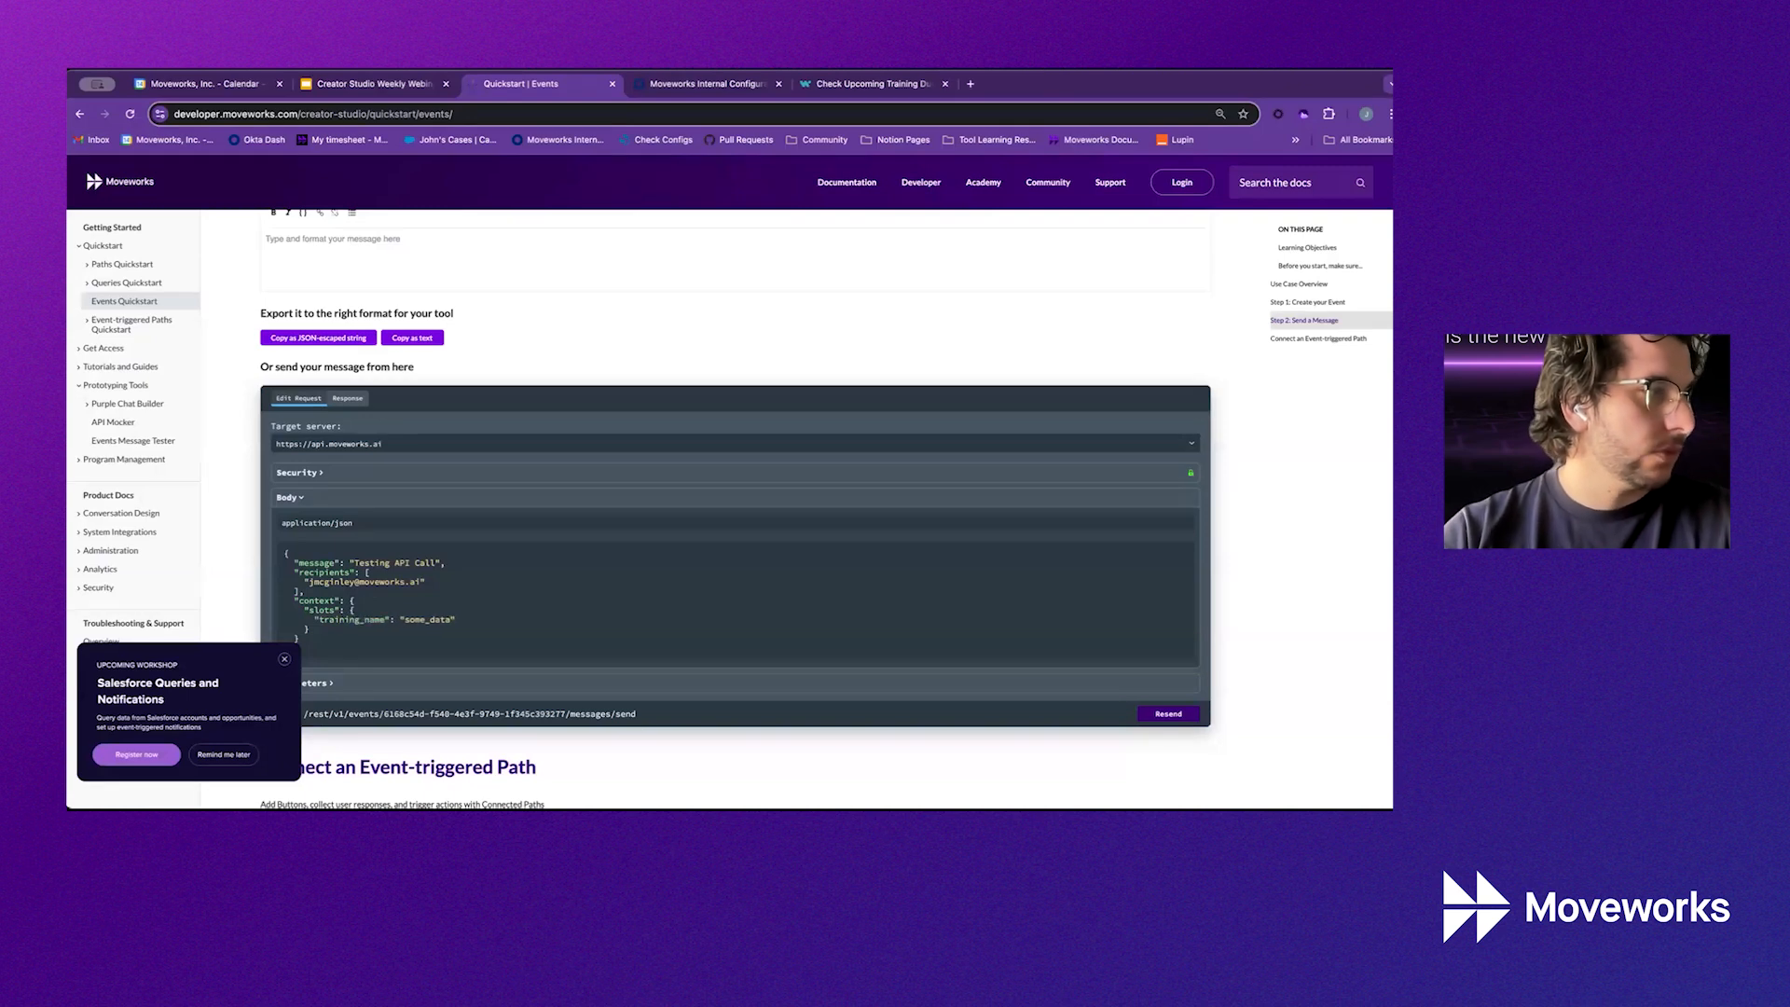
pyautogui.hotkey('alt', 'BackSpace')
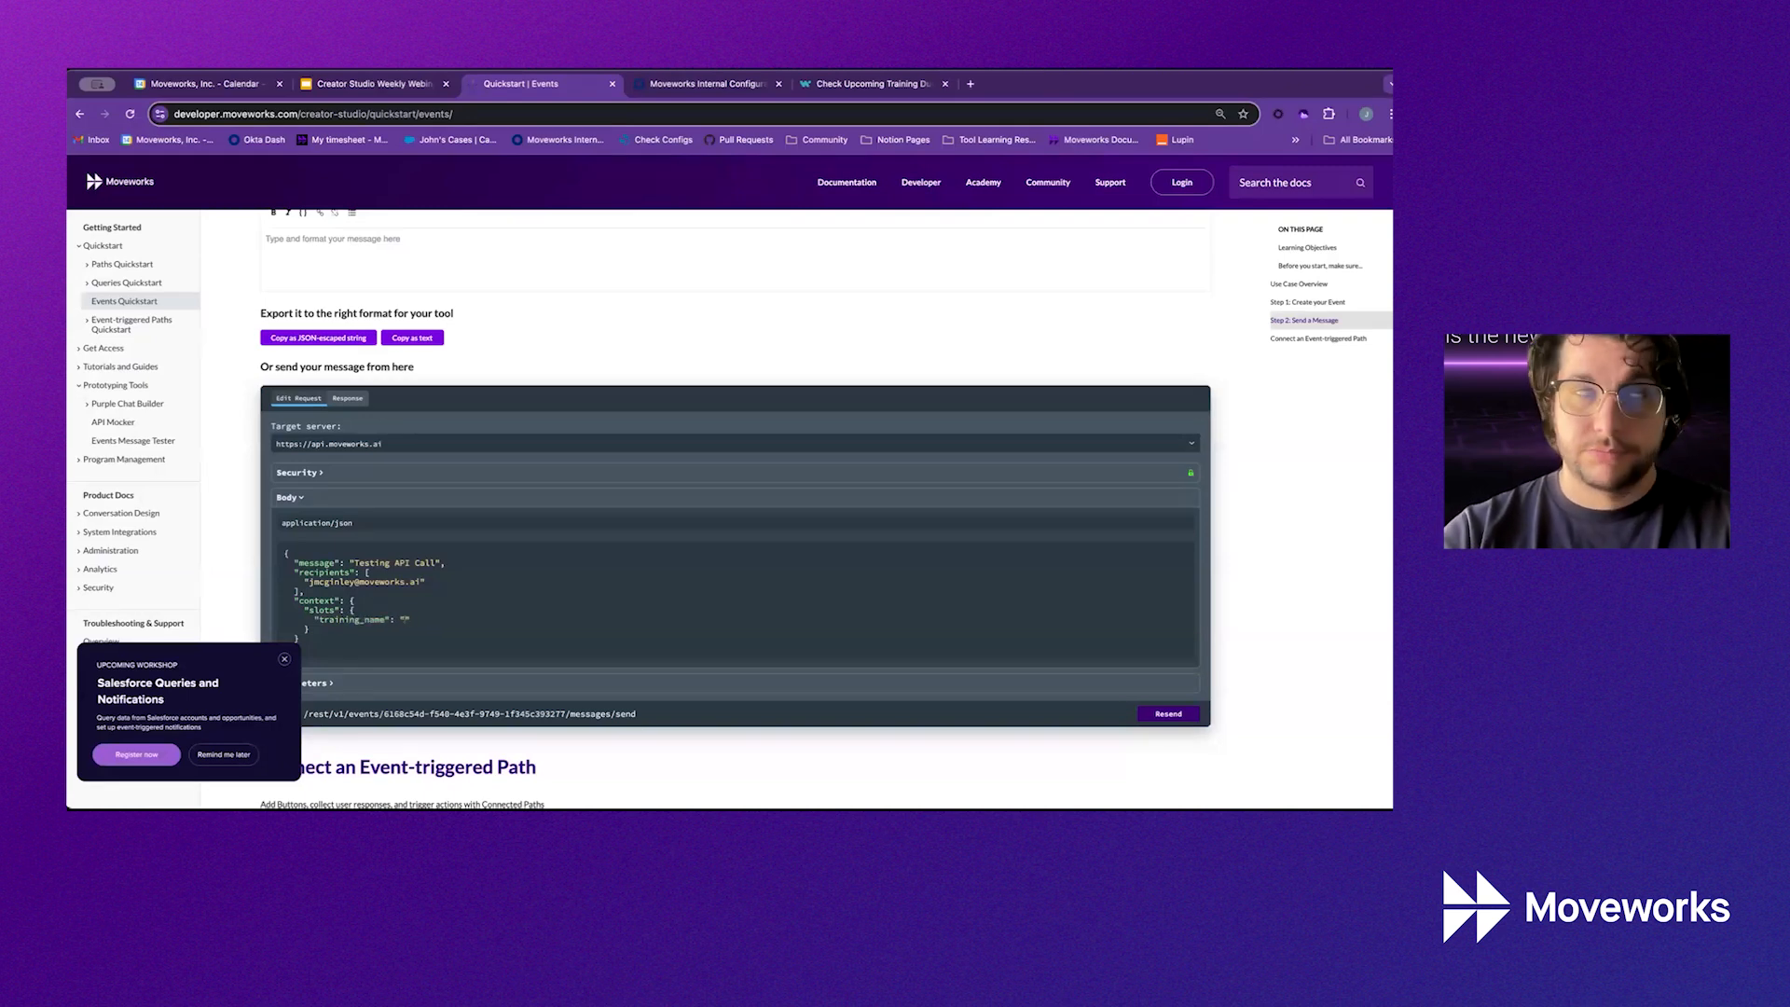
pyautogui.write('Email Phising T')
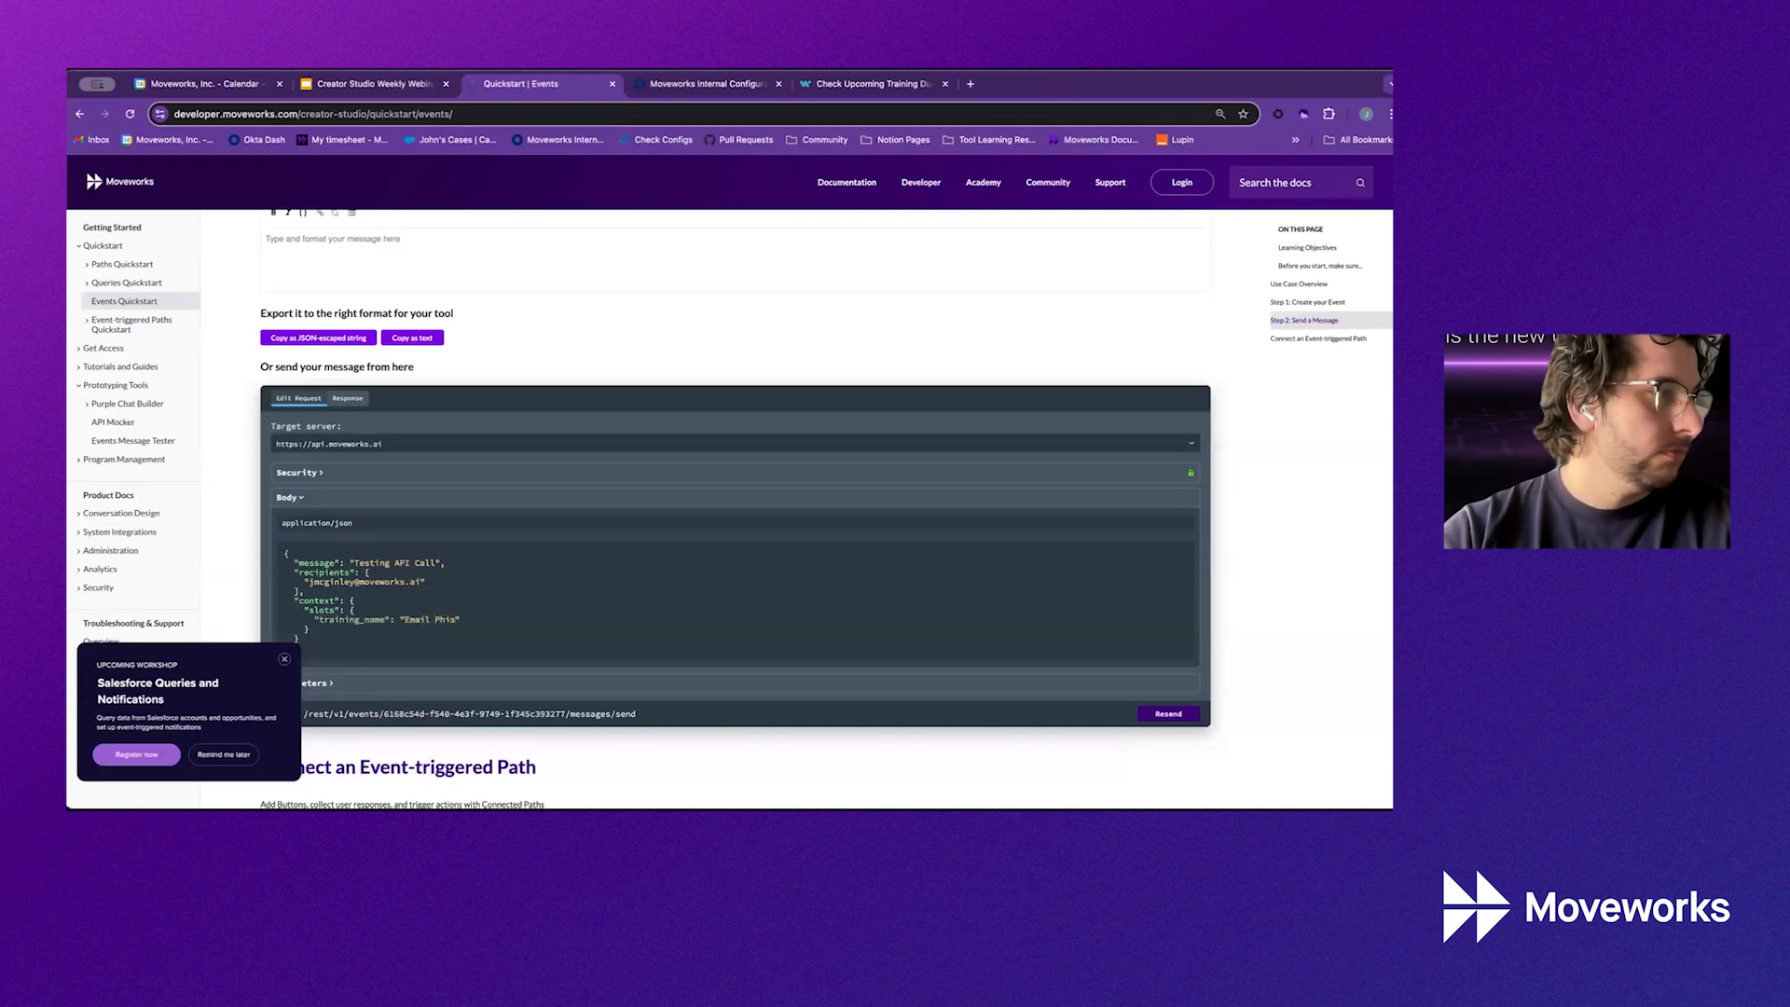
pyautogui.press('BackSpace')
pyautogui.press('BackSpace')
pyautogui.write('hing Training')
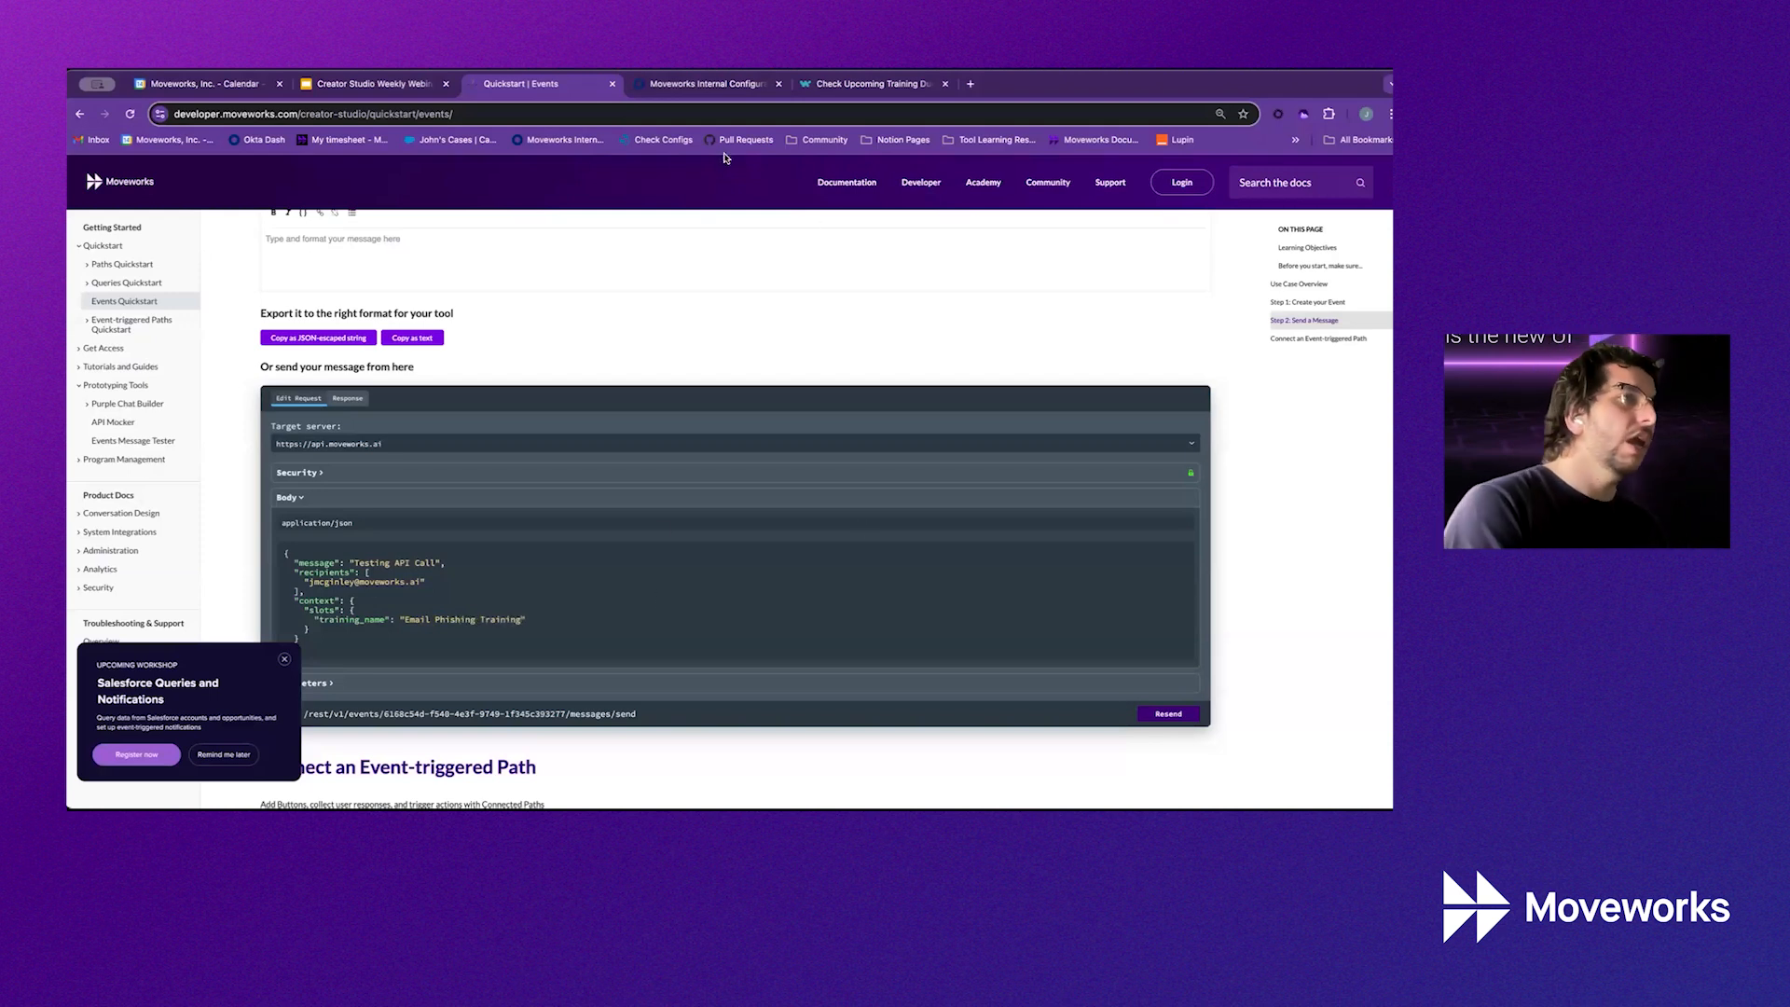
# Paste training_name as the event's only slot name, delete the extra row, and save
pyautogui.click(727, 83)
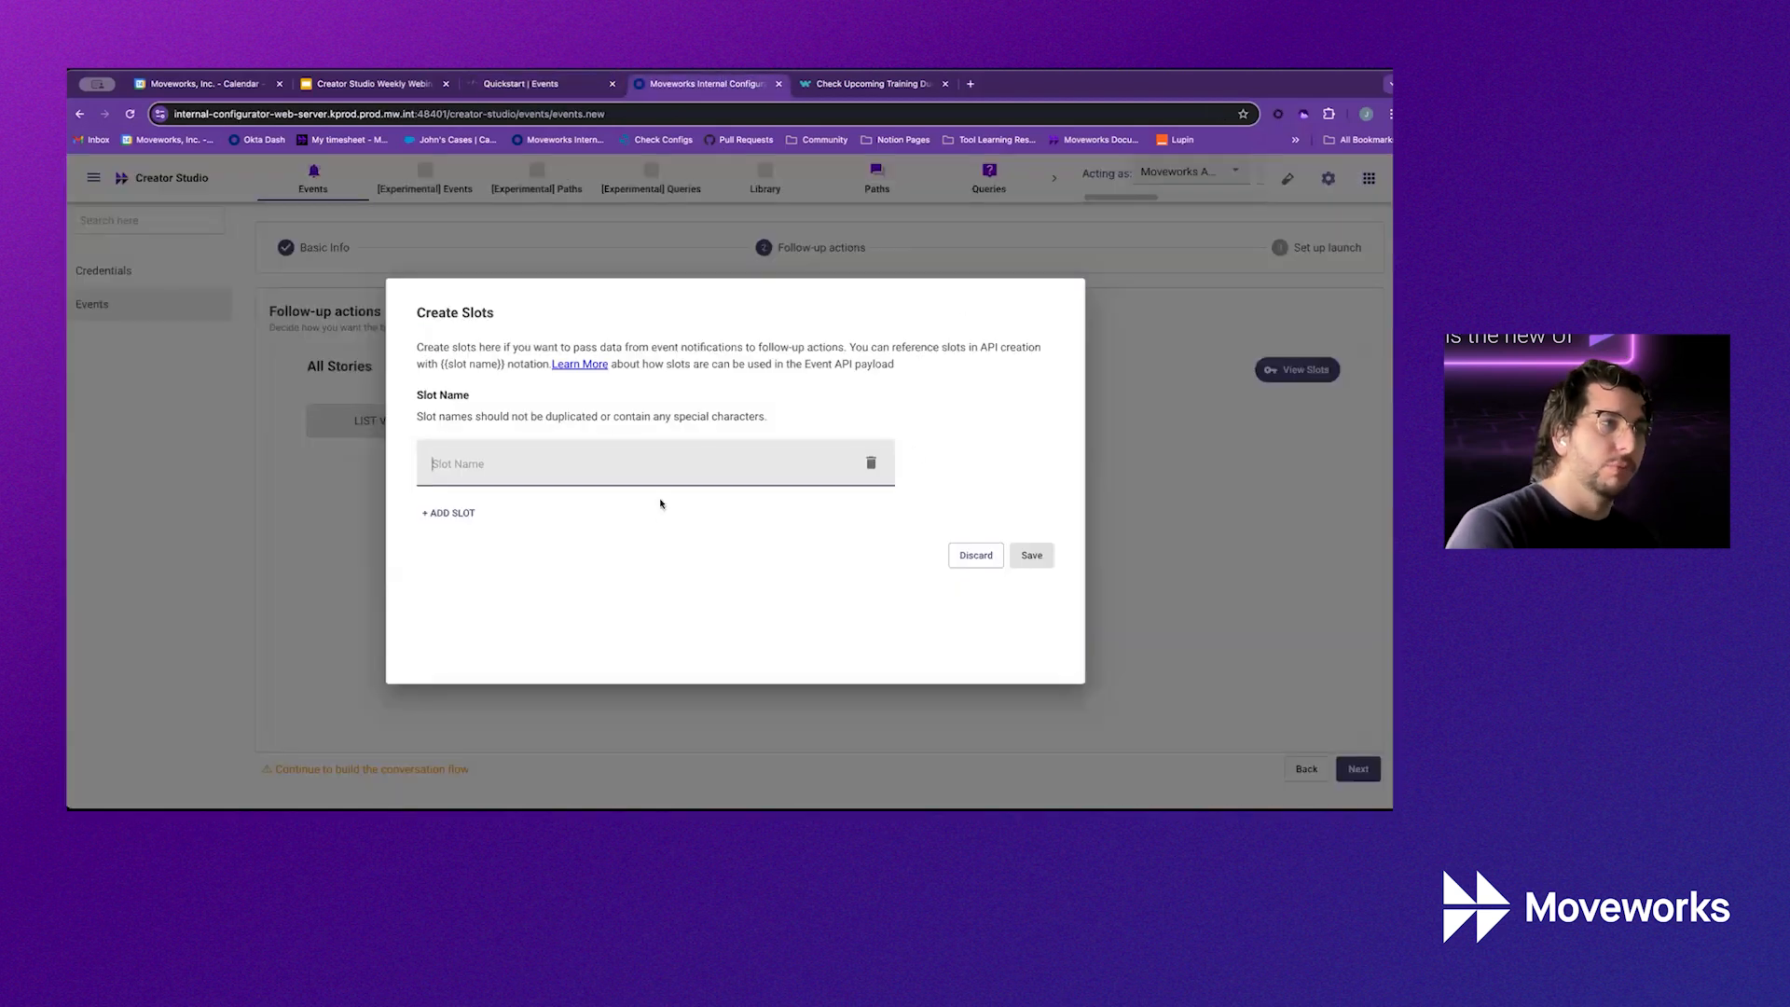
pyautogui.click(455, 512)
pyautogui.click(530, 463)
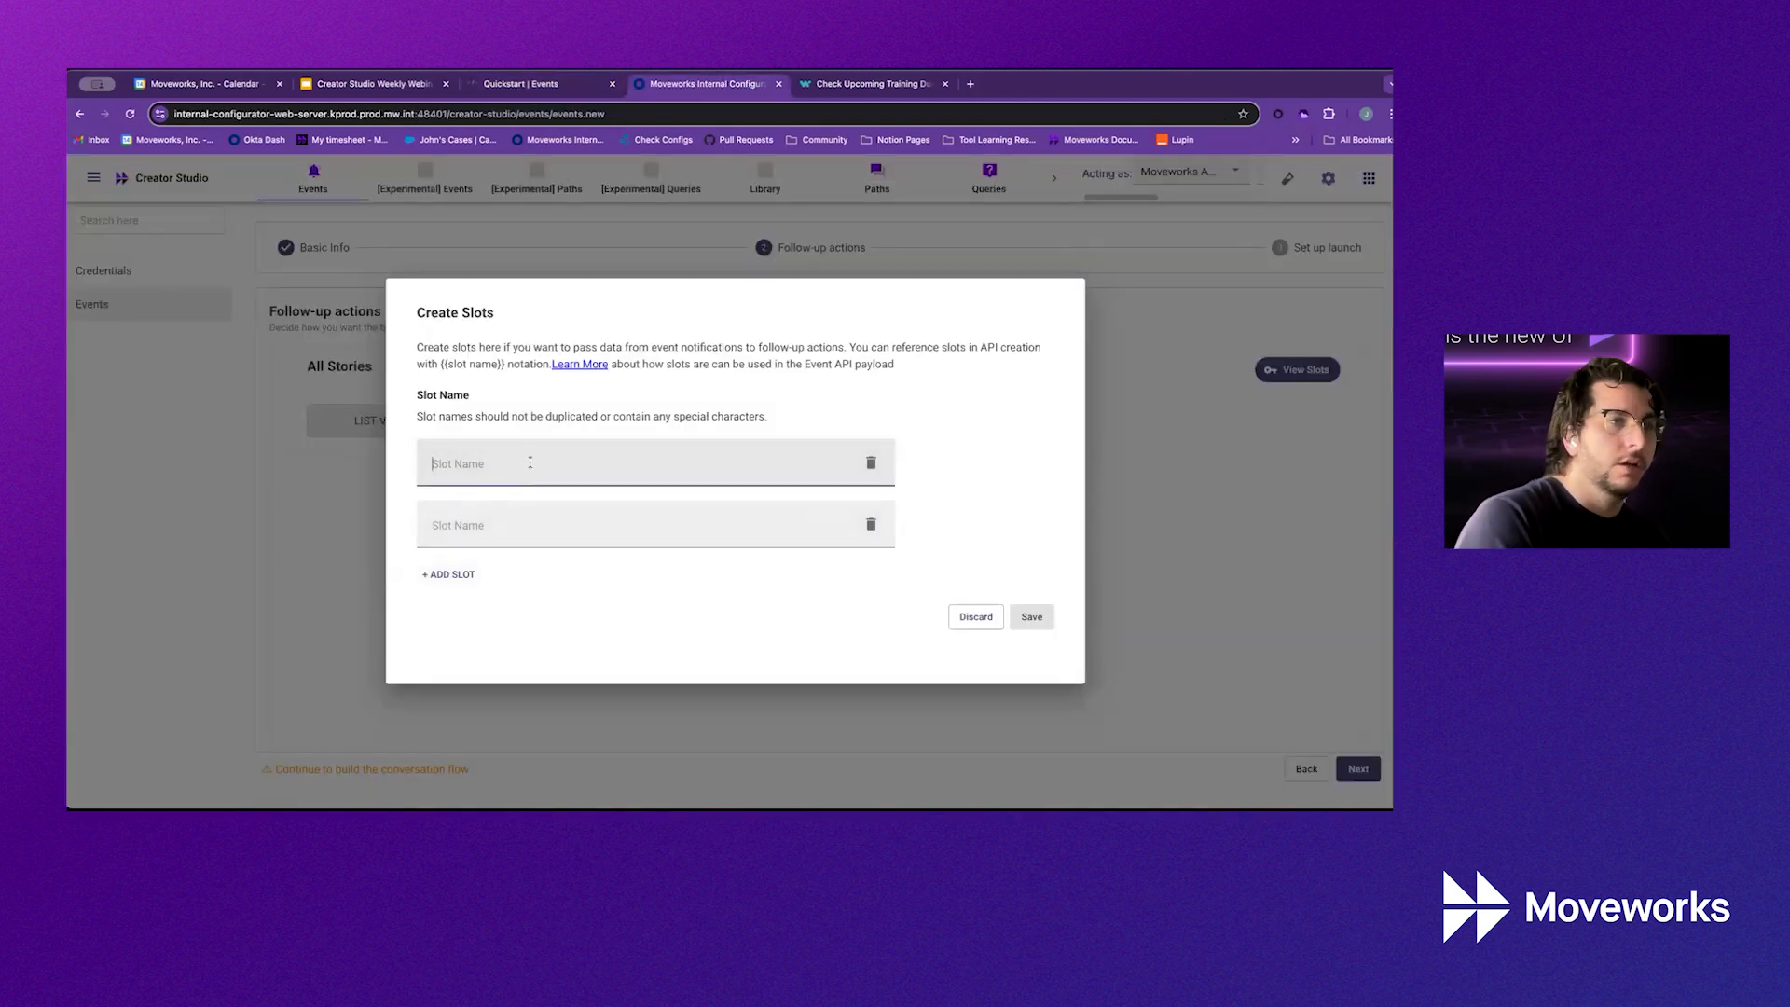
pyautogui.click(534, 83)
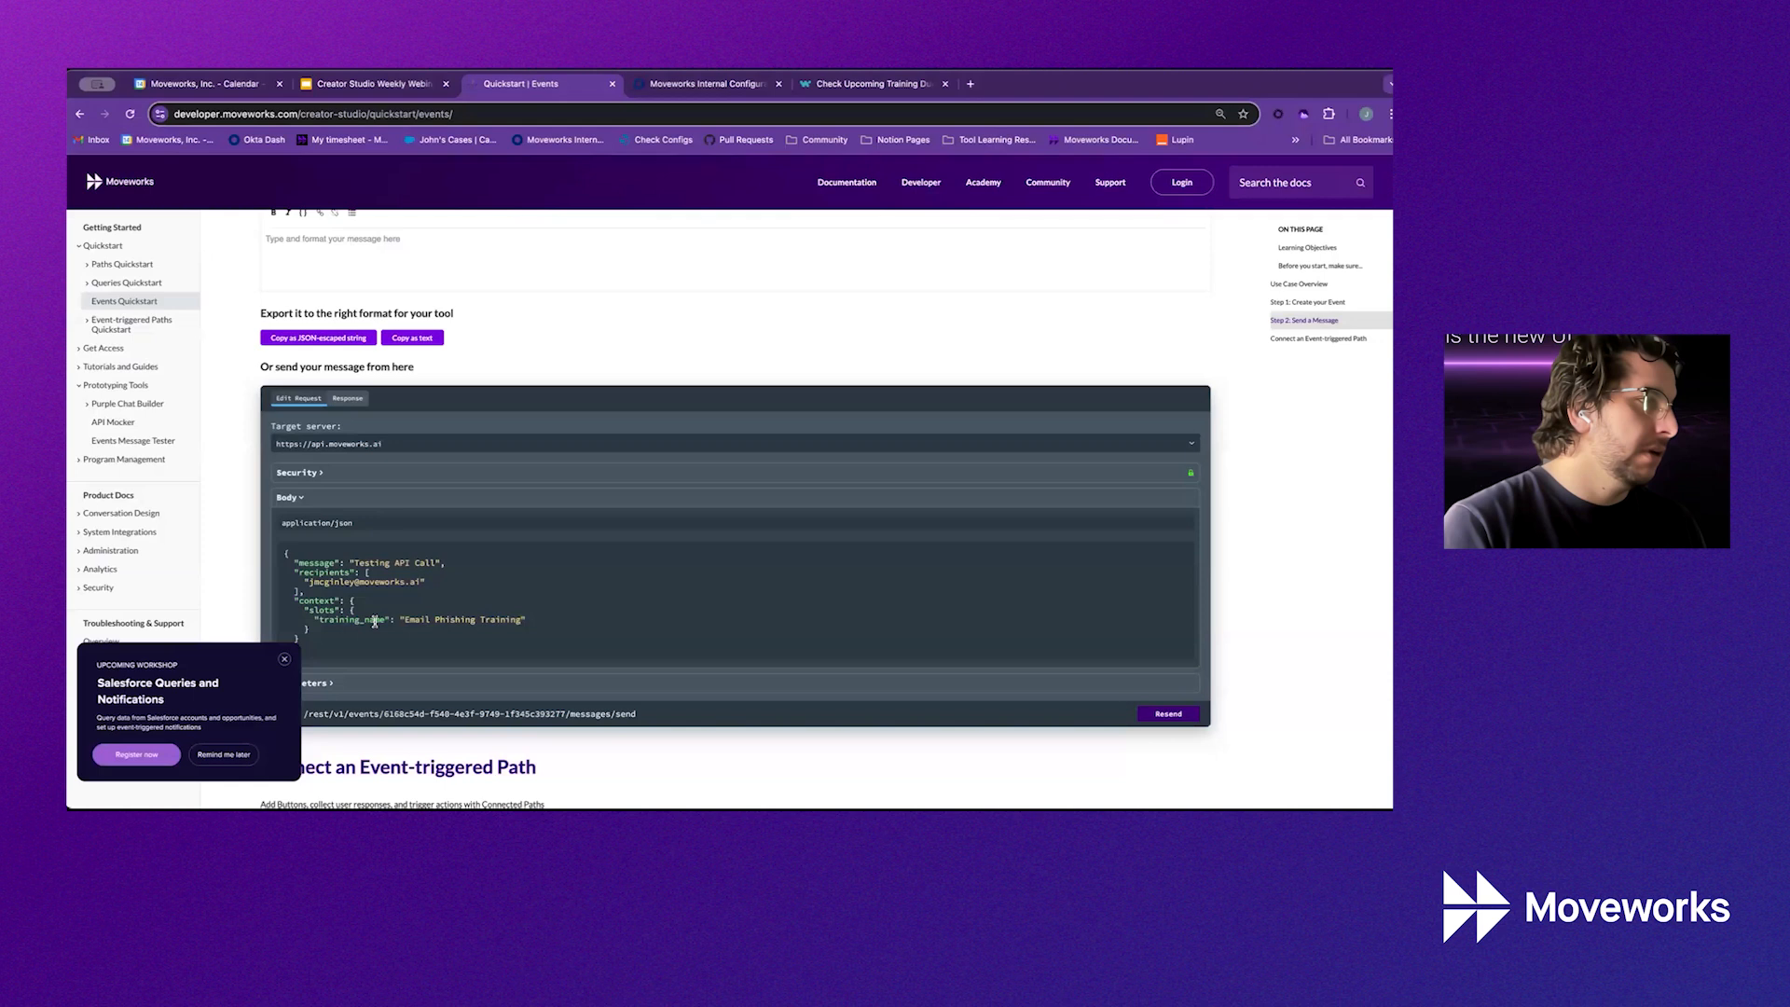
pyautogui.moveTo(383, 622); pyautogui.dragTo(319, 620)
pyautogui.hotkey('ctrl', 'c')
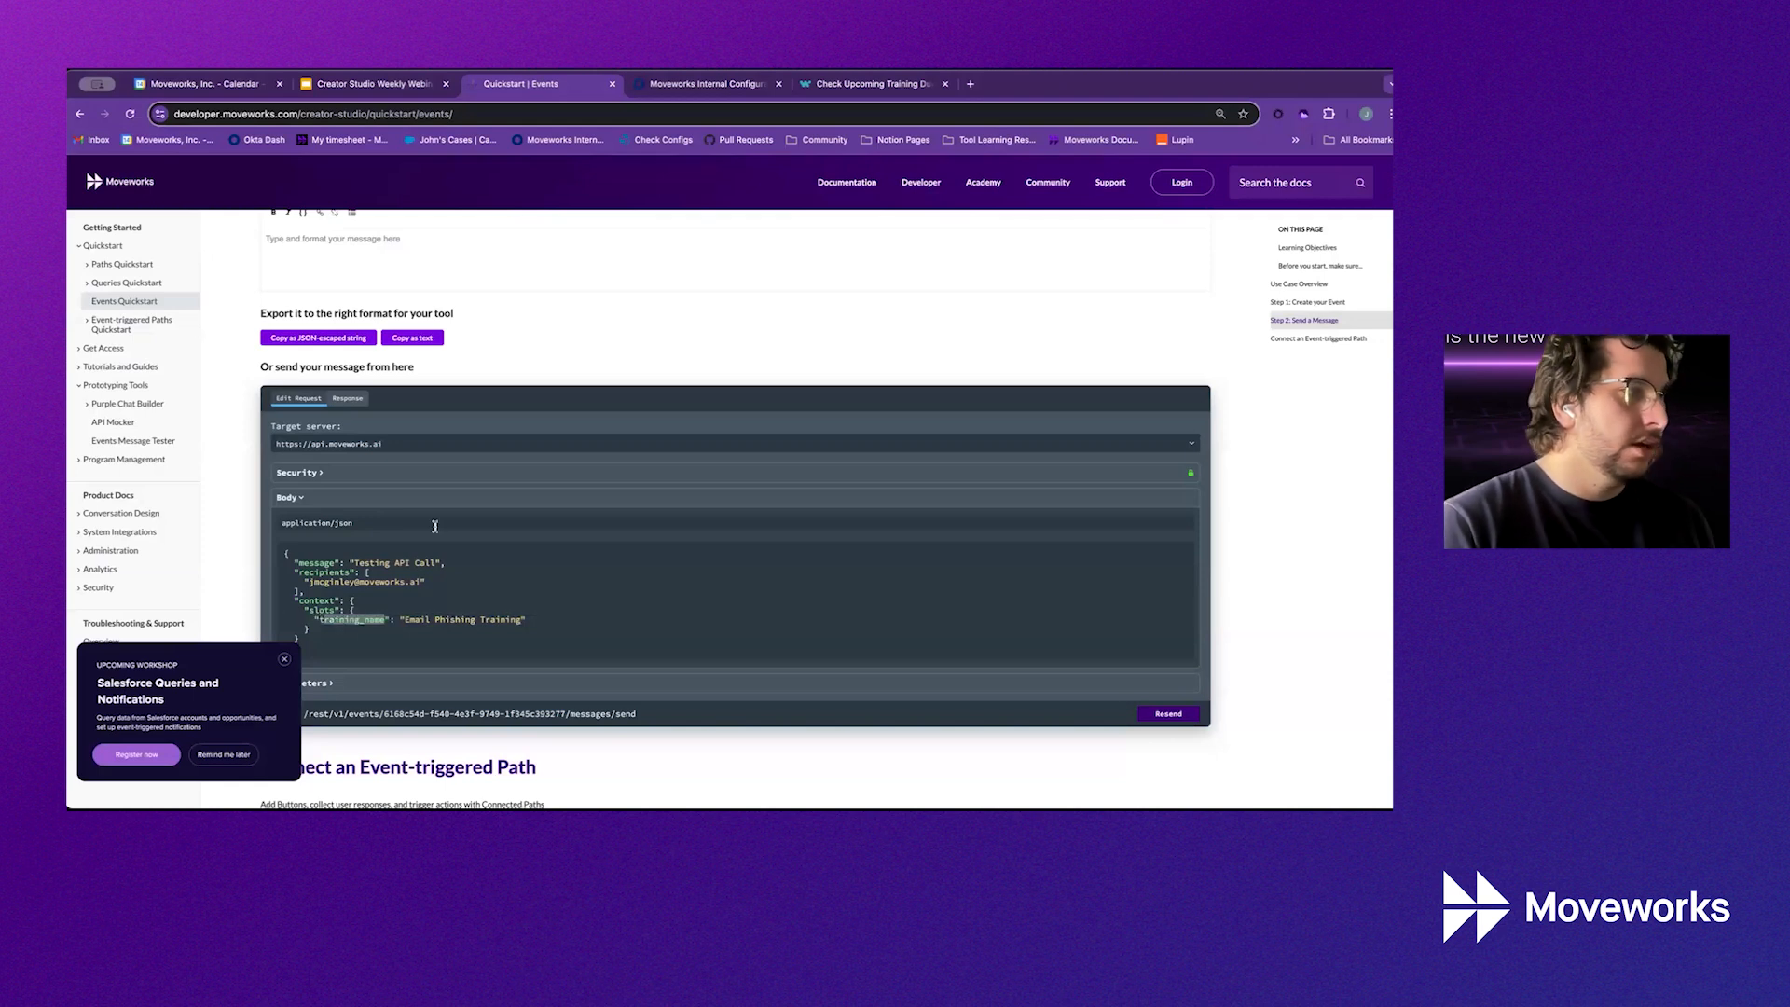
pyautogui.click(723, 84)
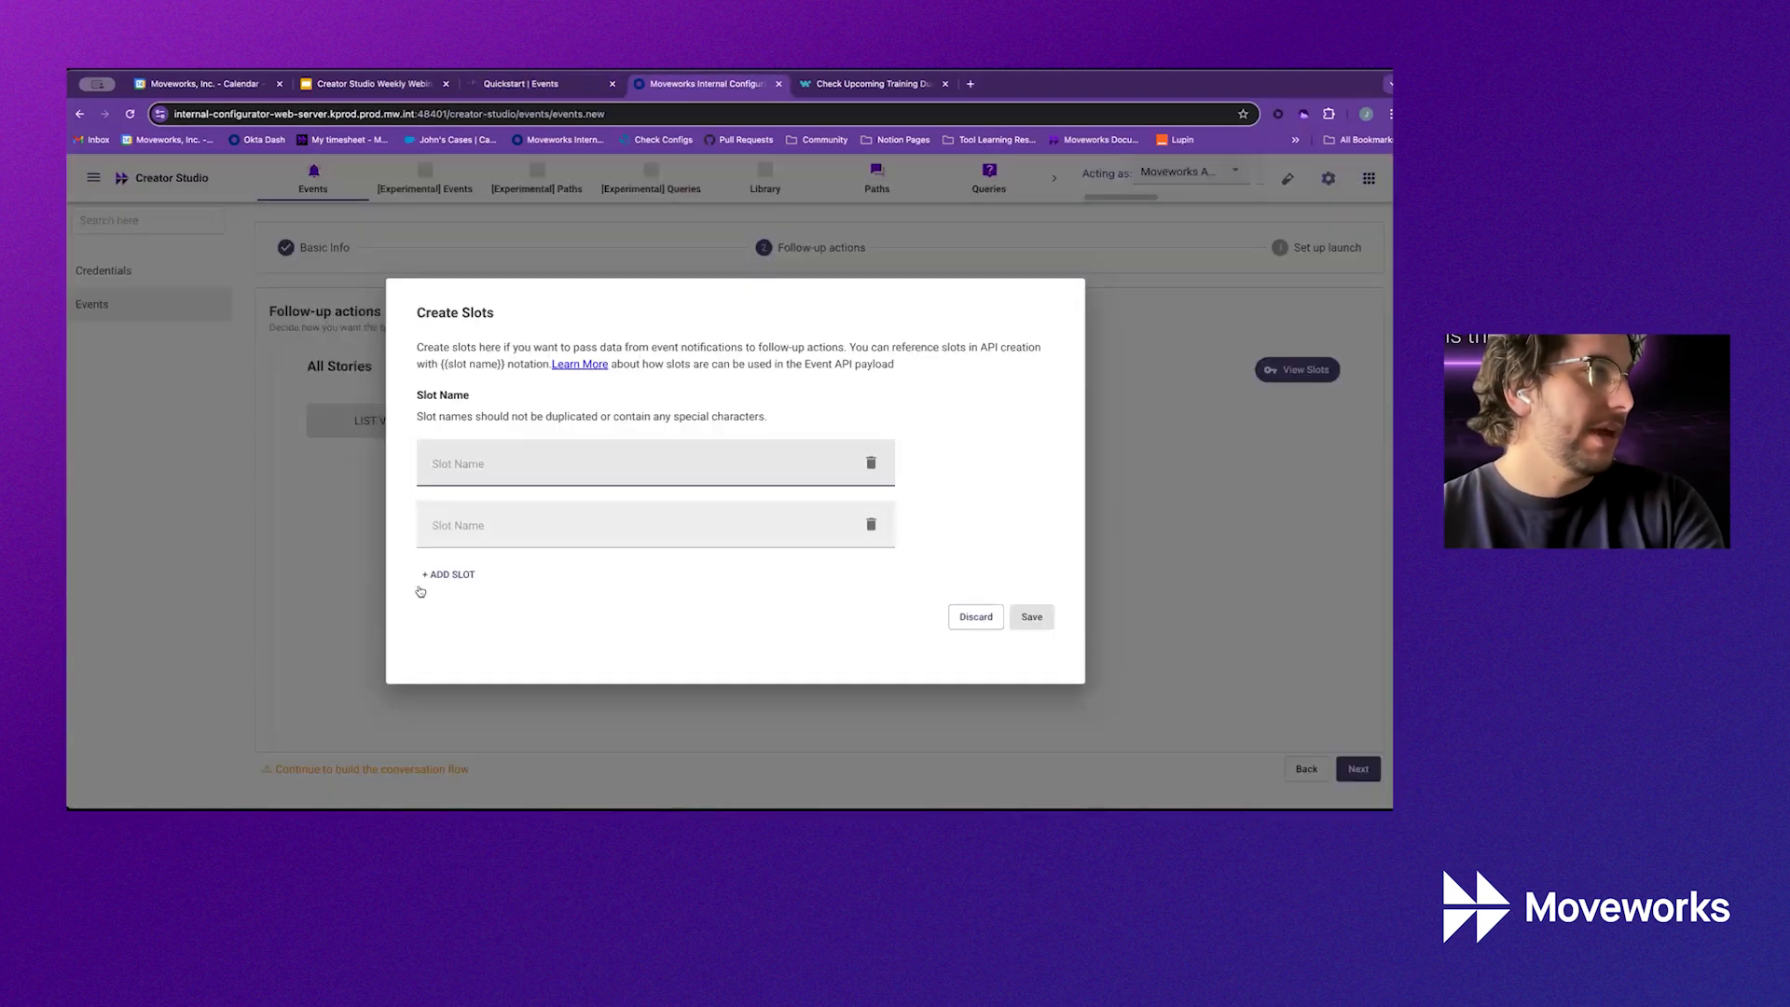
pyautogui.click(434, 463)
pyautogui.hotkey('ctrl', 'v')
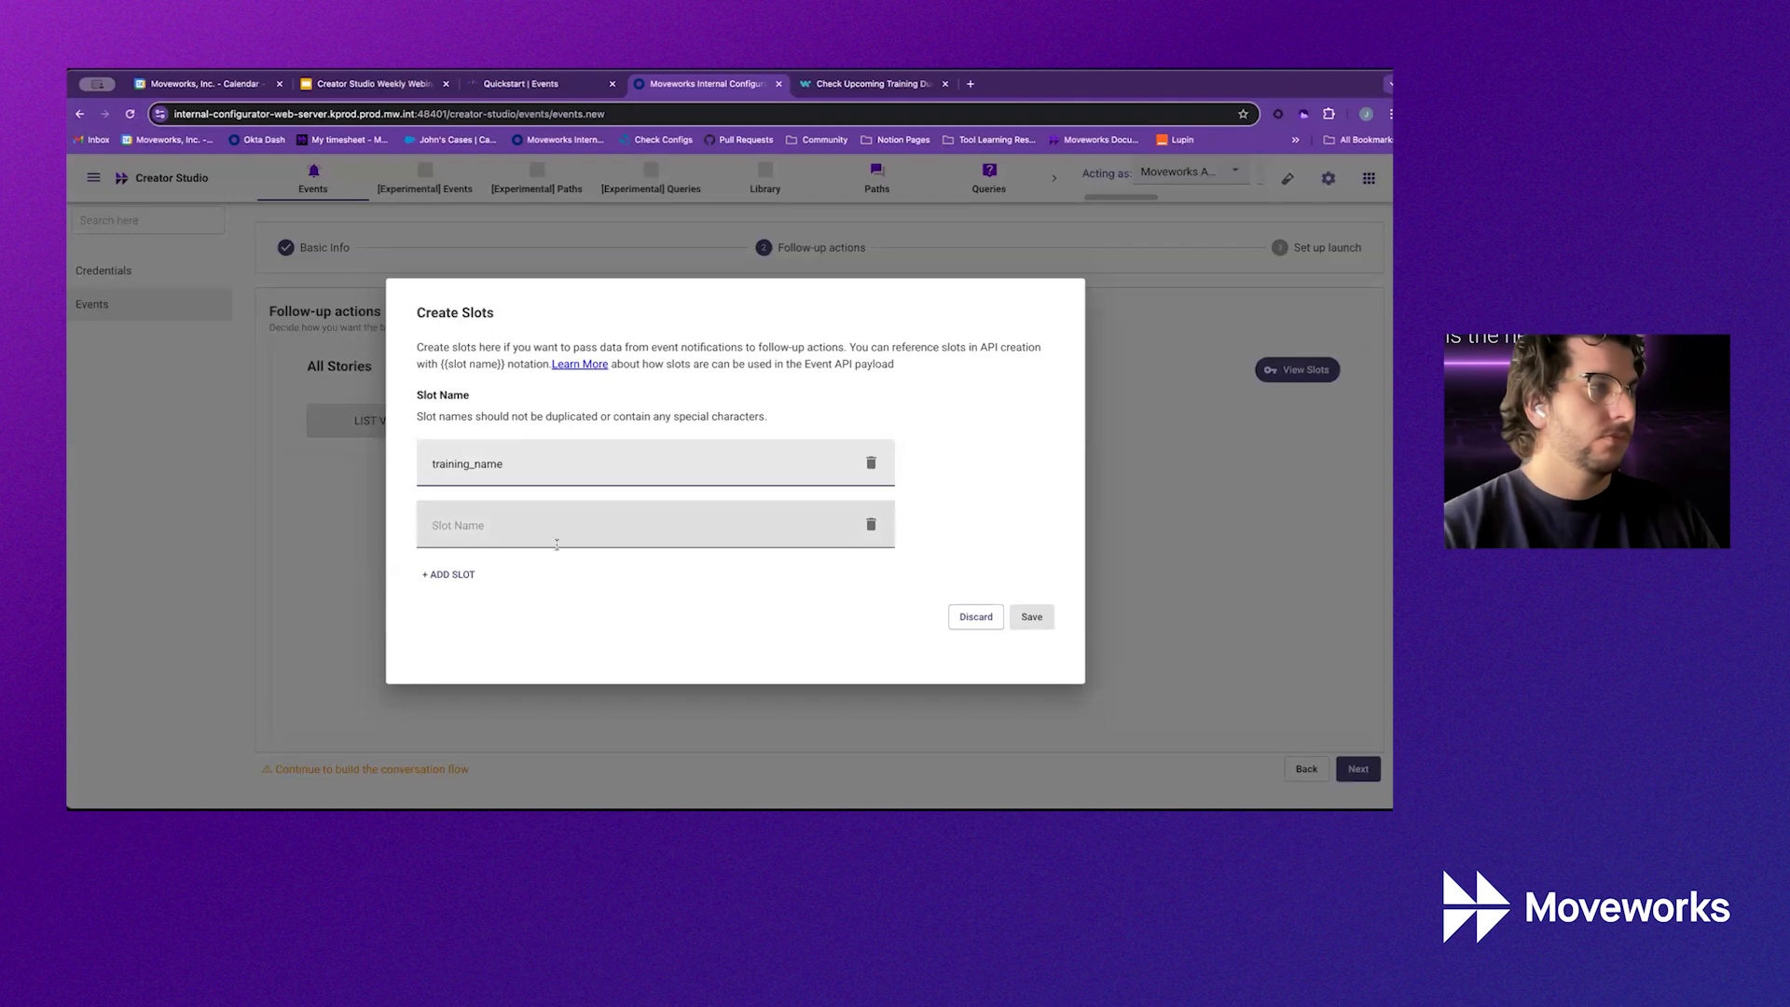
pyautogui.click(871, 524)
pyautogui.click(979, 557)
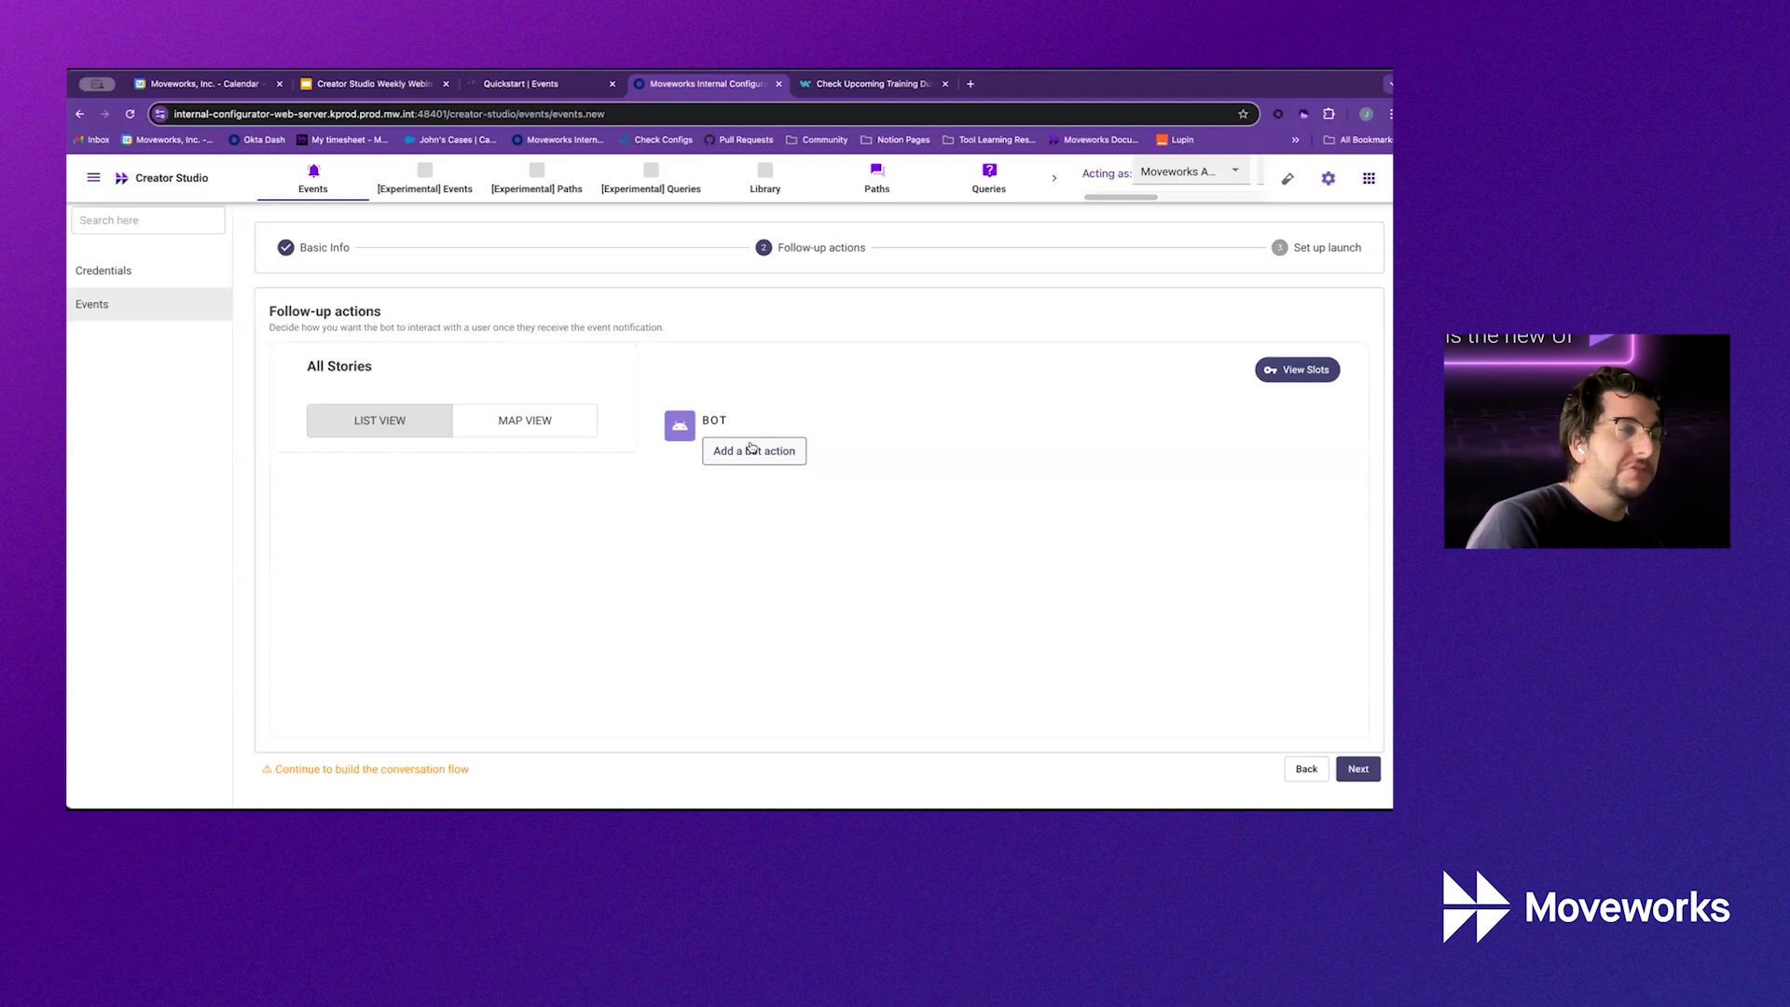
pyautogui.click(752, 449)
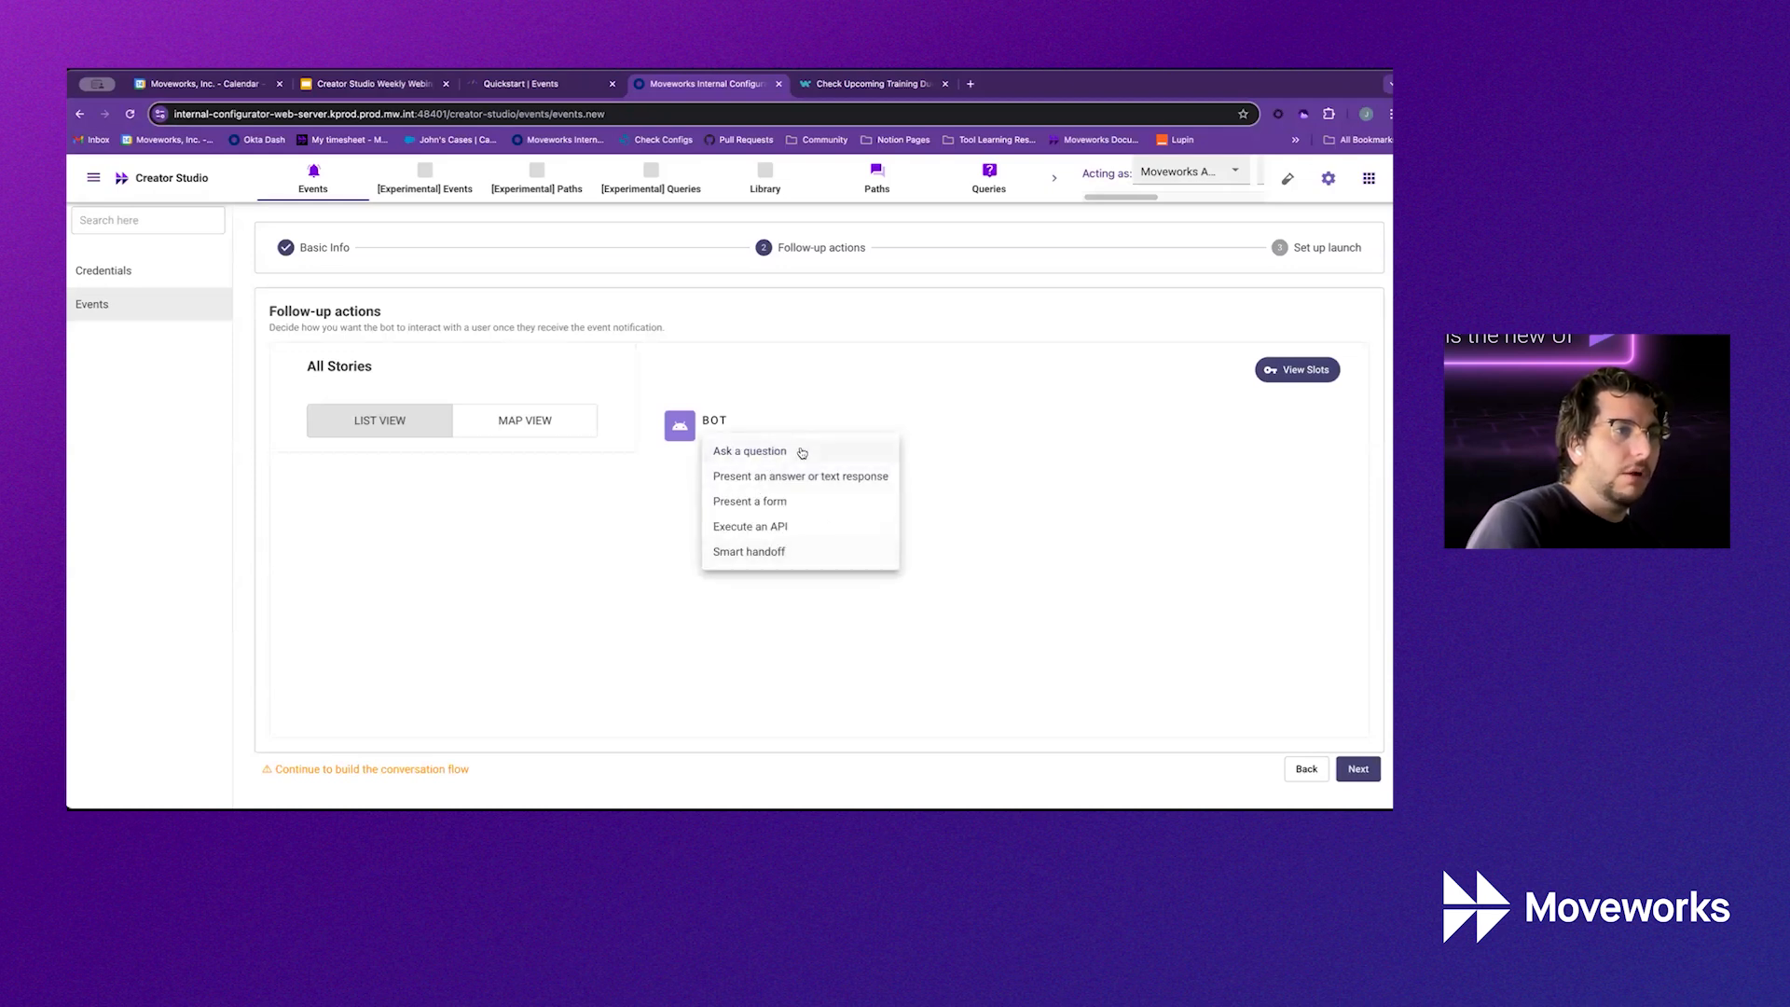
pyautogui.click(800, 475)
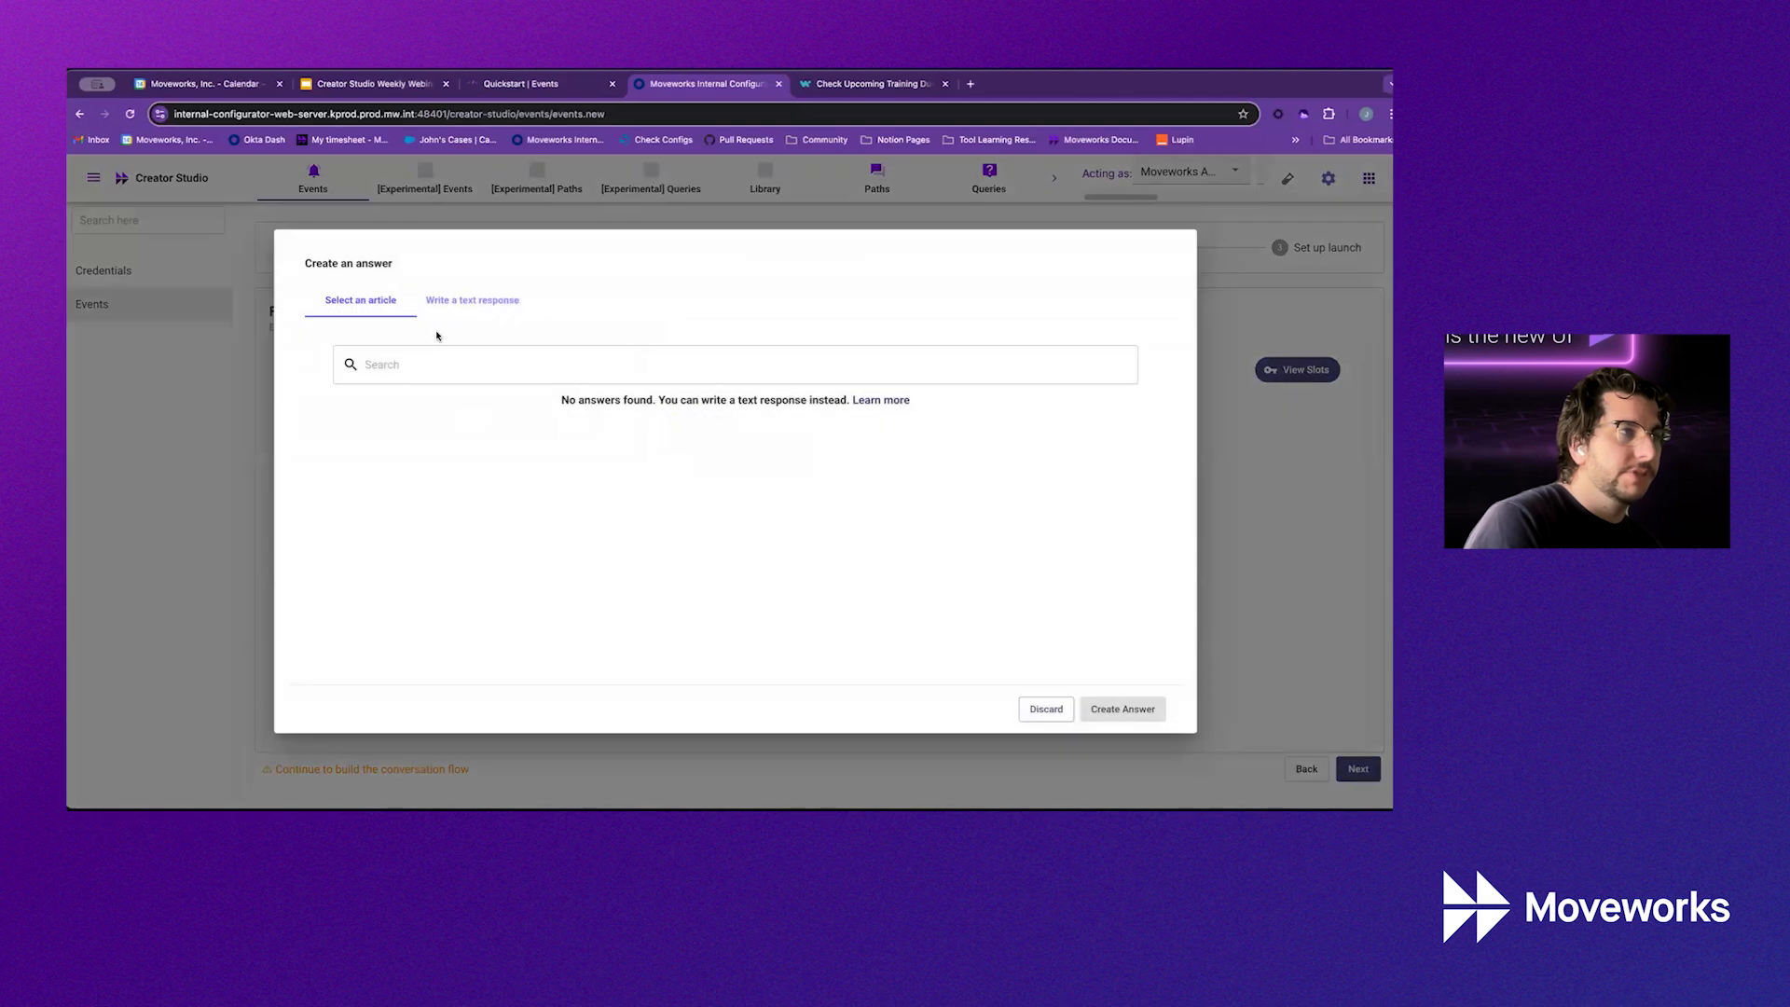
pyautogui.click(462, 303)
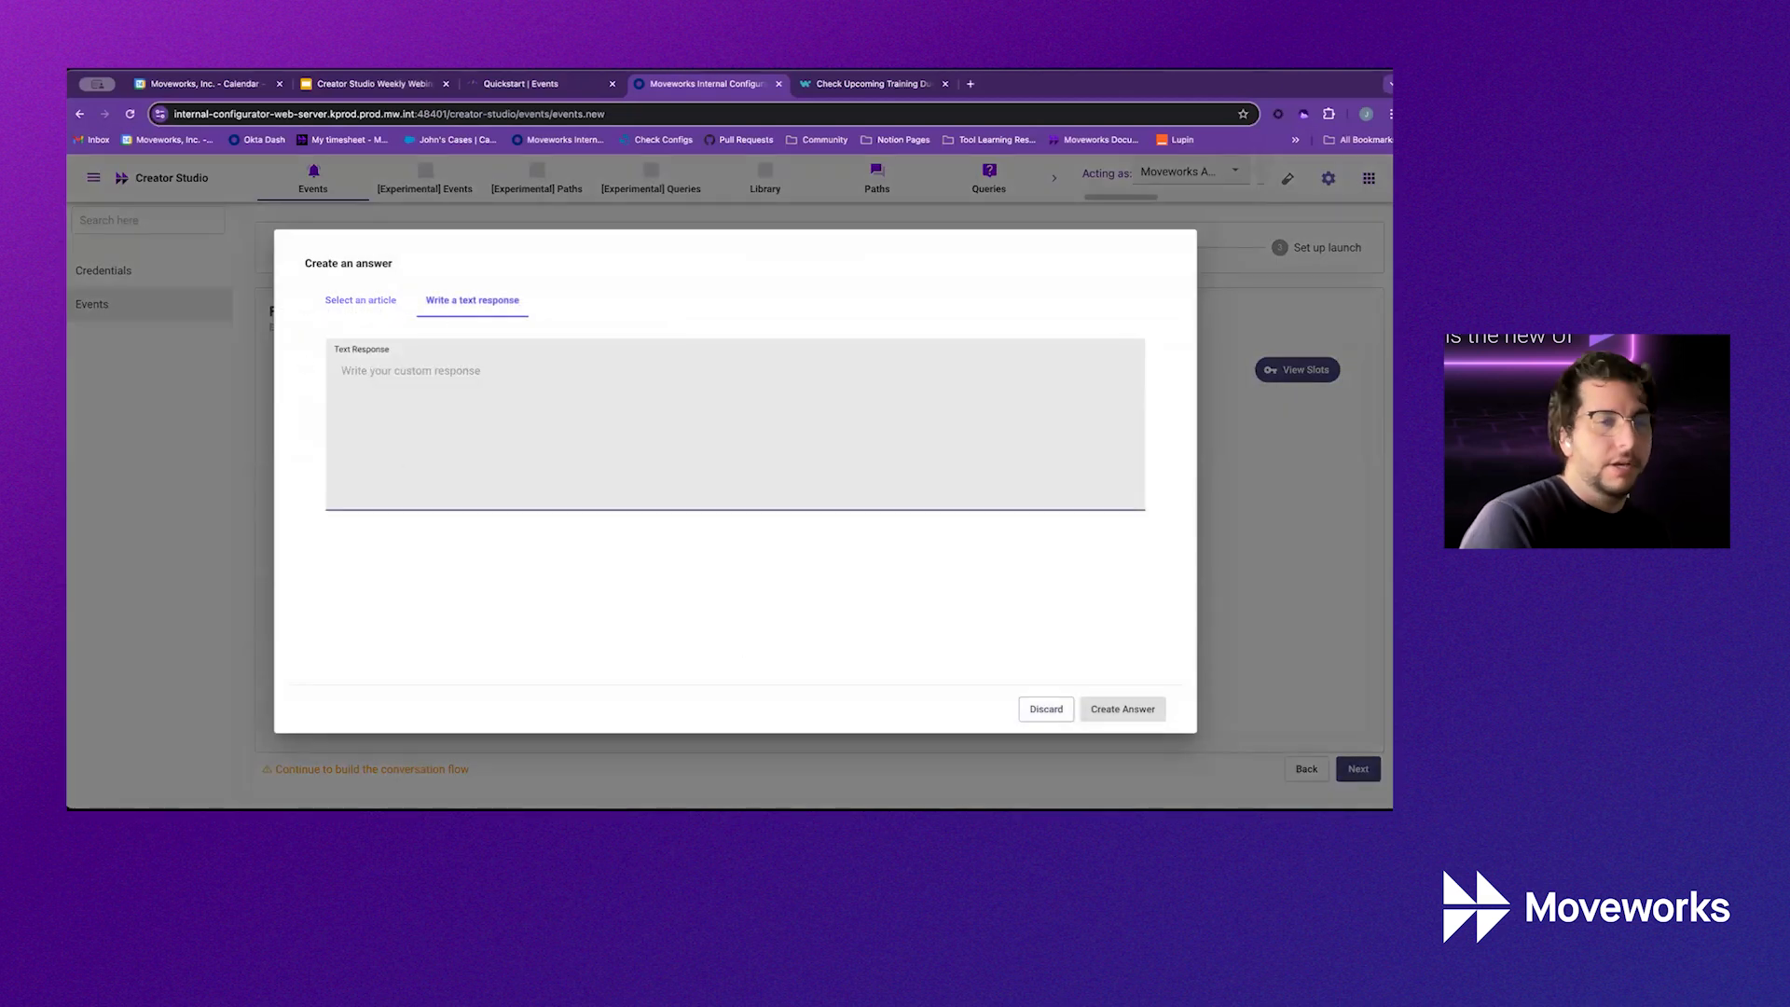
pyautogui.write('htt')
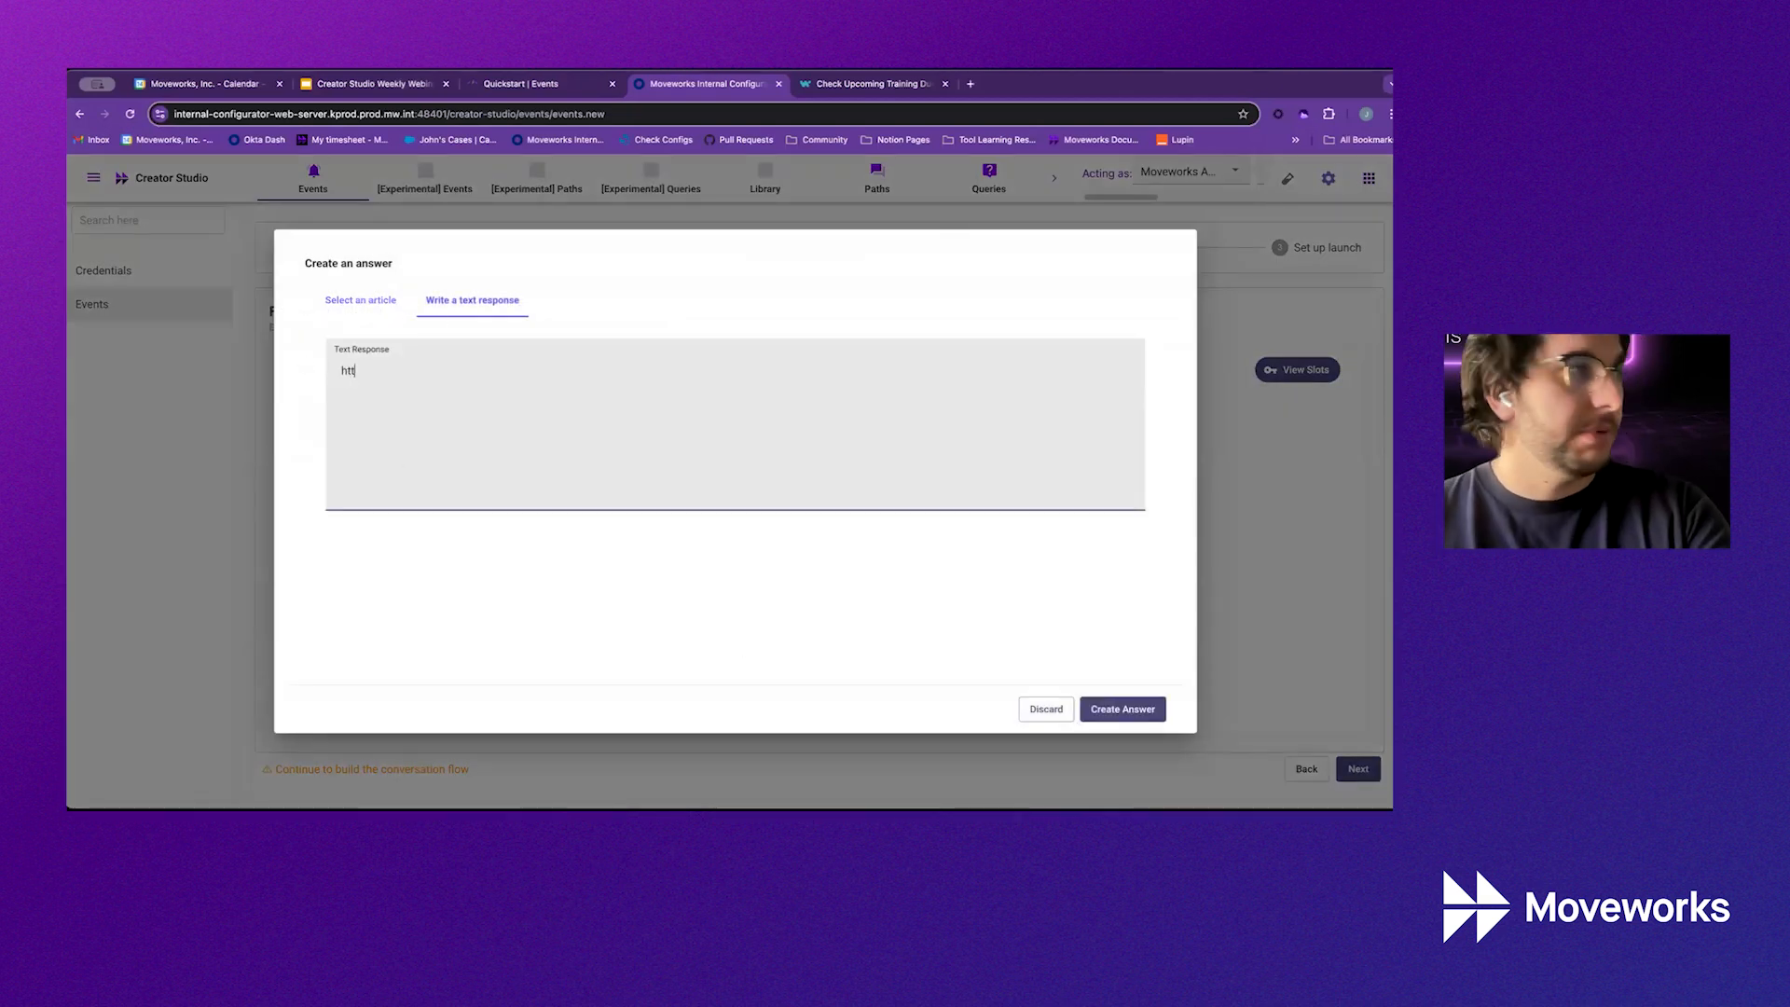
pyautogui.write('ps://workday.com')
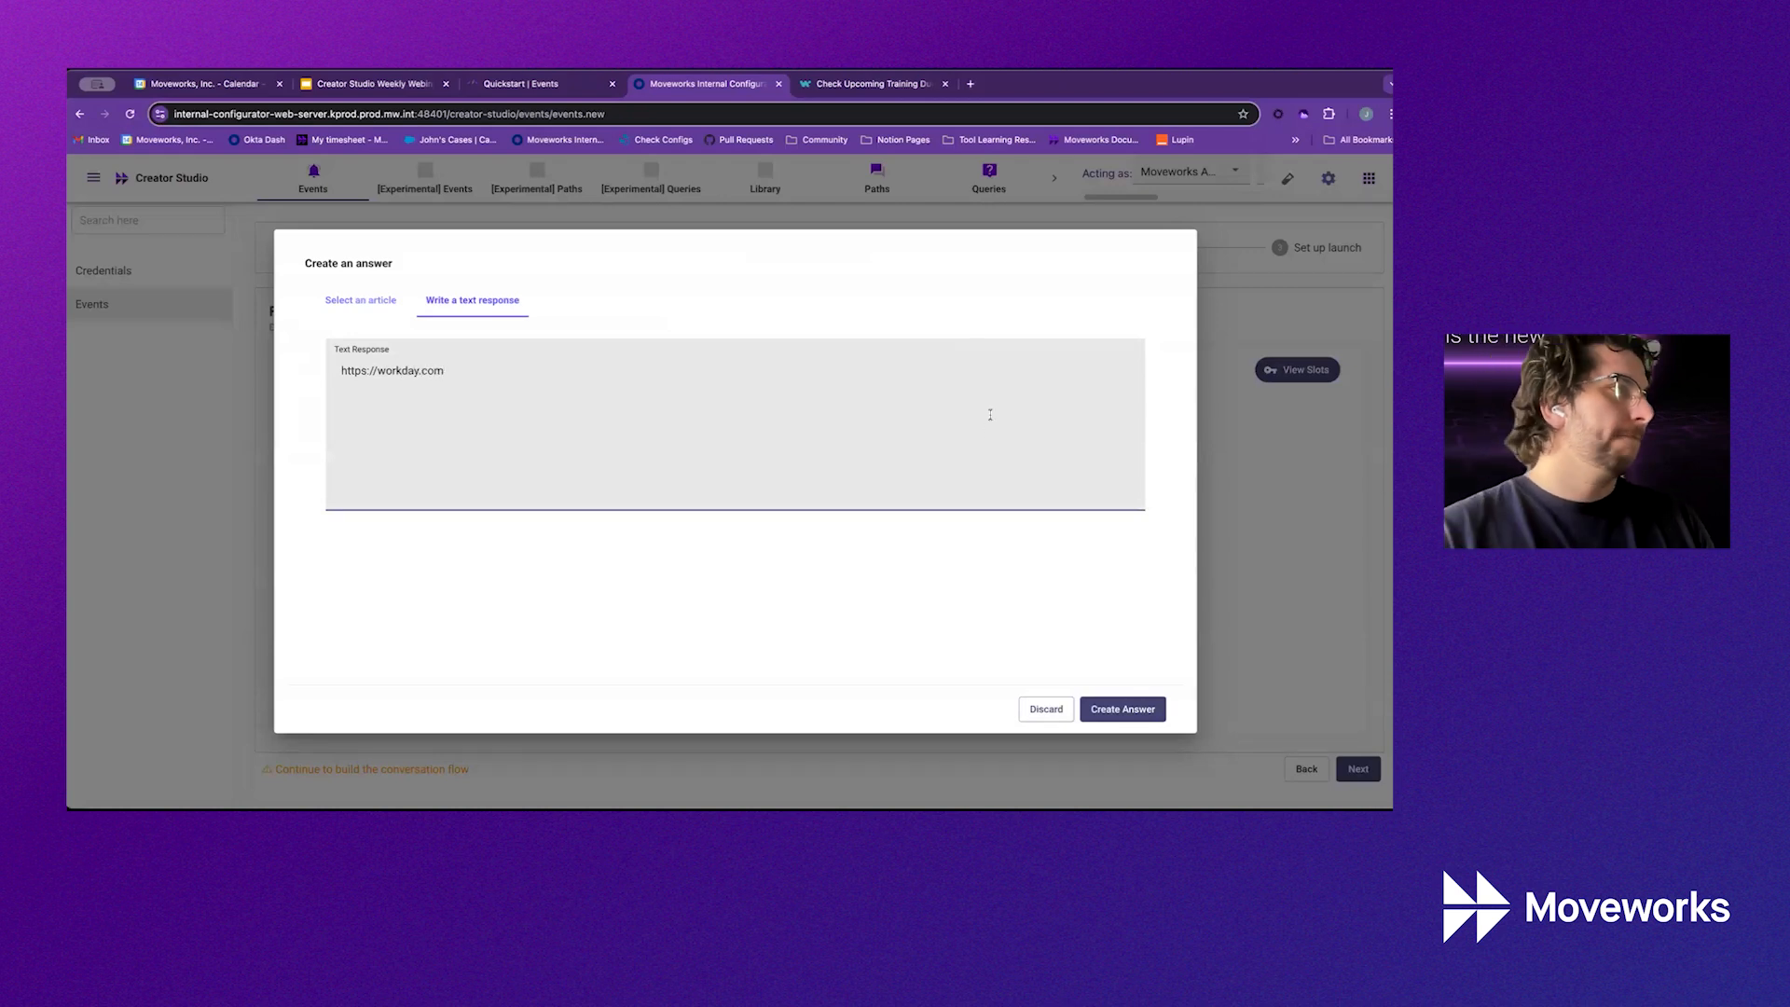
pyautogui.click(377, 370)
pyautogui.write('www.')
pyautogui.click(1124, 709)
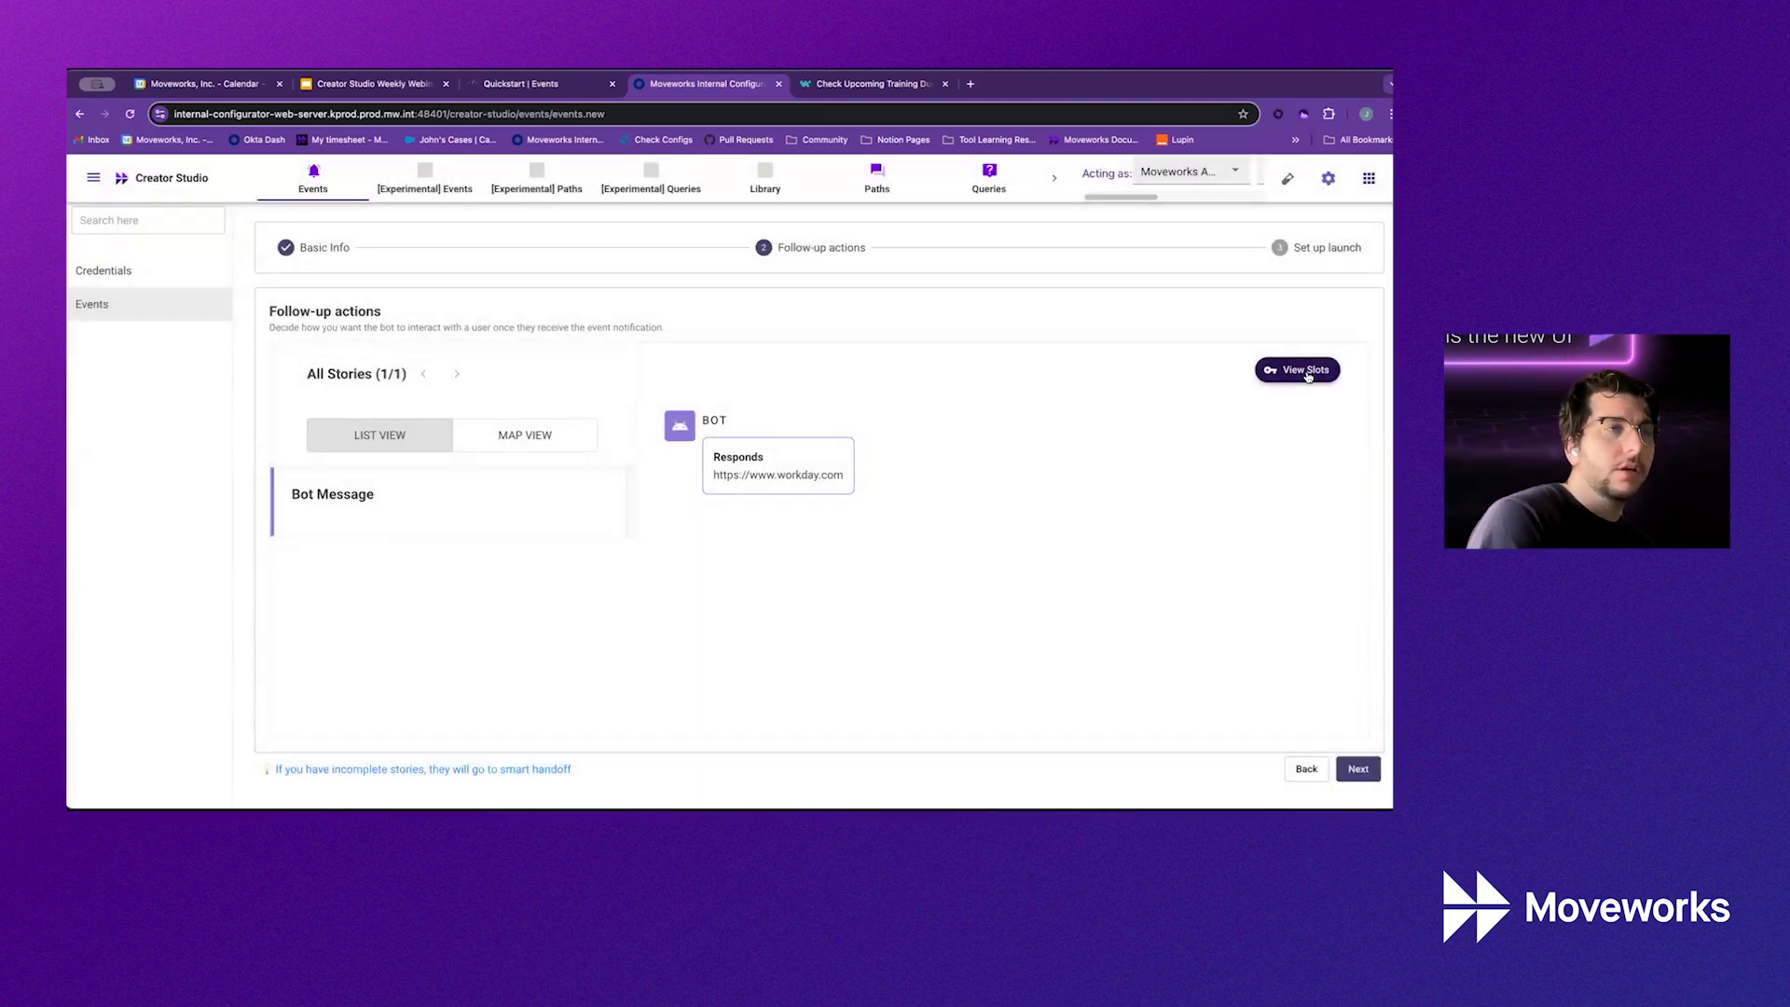
# Check the Workday bot message, close it unchanged, and continue to launch setup
pyautogui.moveTo(1315, 457)
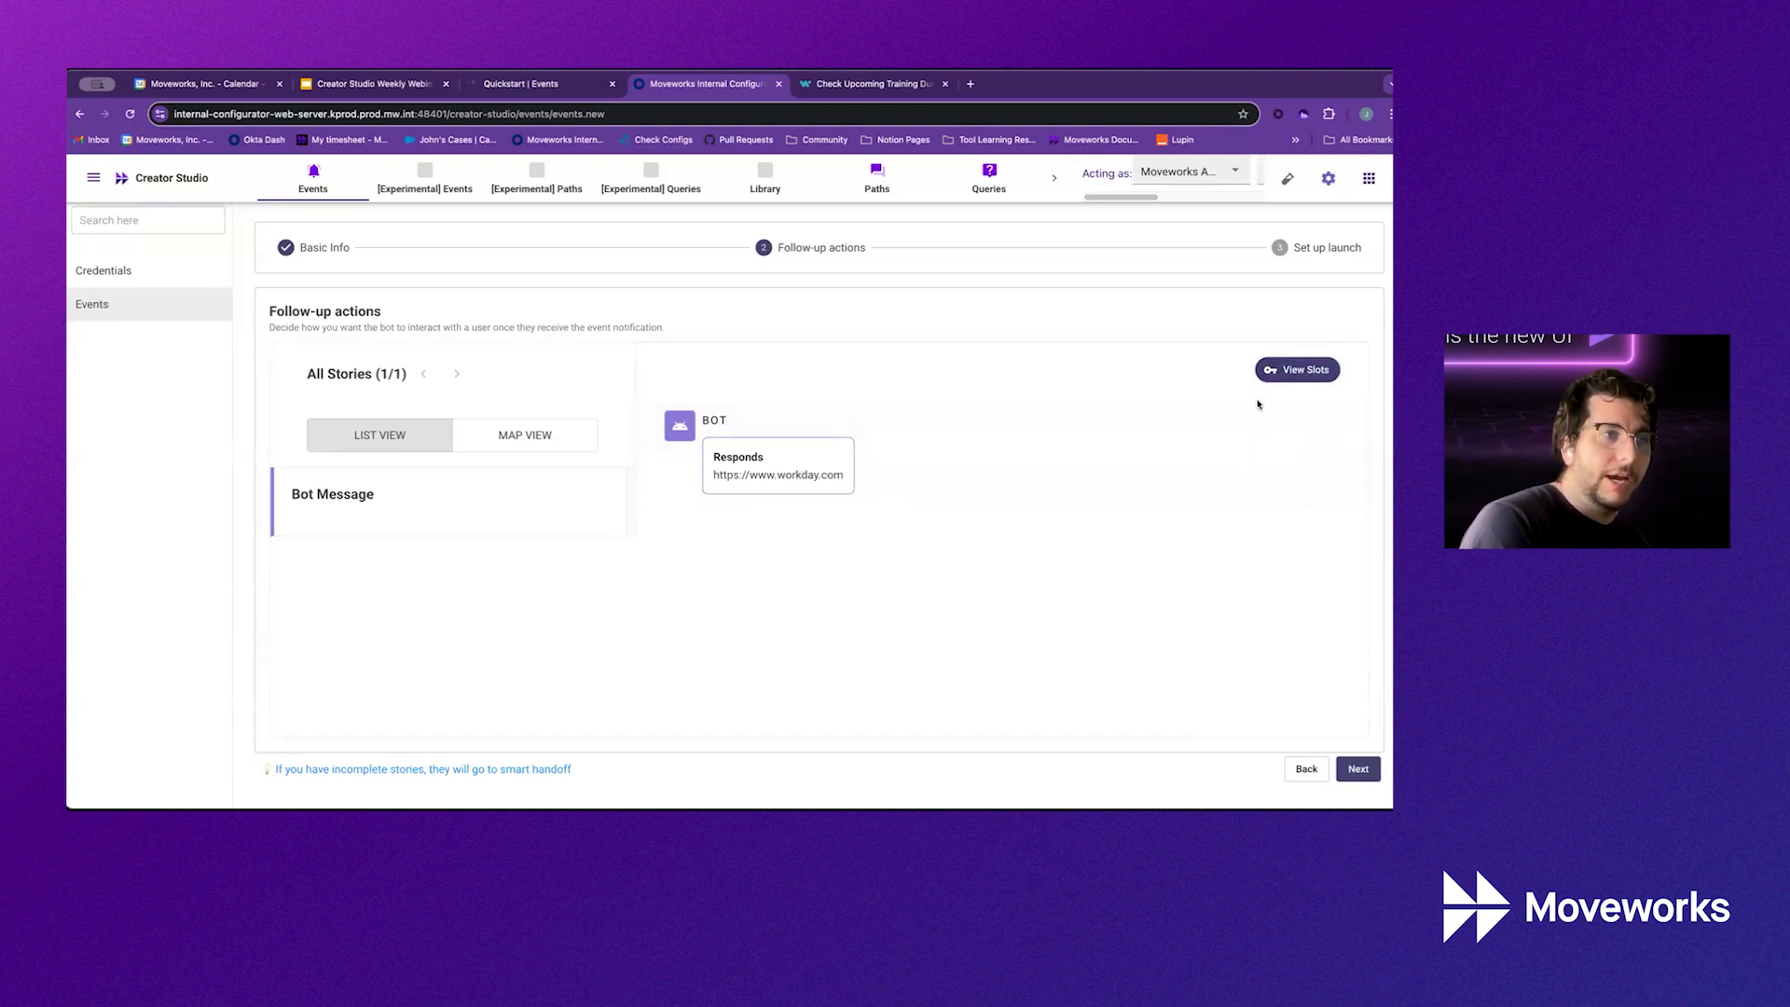
pyautogui.click(1314, 457)
pyautogui.click(1087, 711)
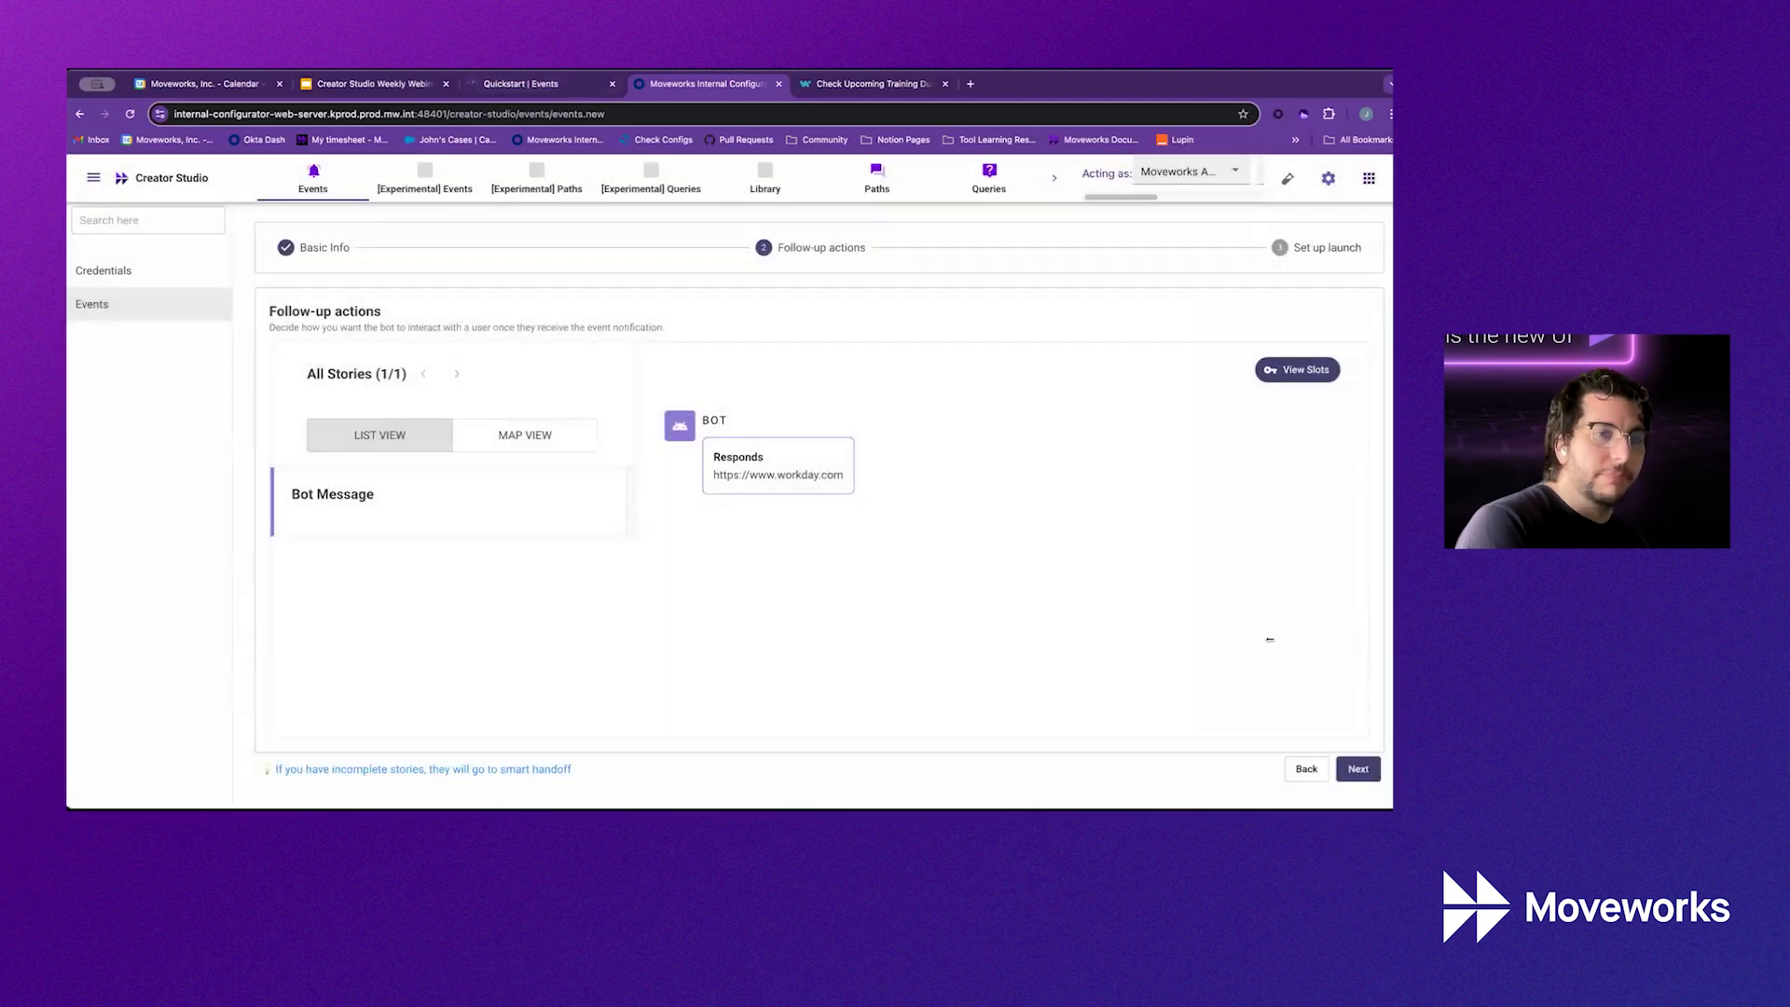
pyautogui.click(1356, 769)
# Publish the event to selected emails only, entering the allowed user's email address, then return home
pyautogui.click(466, 381)
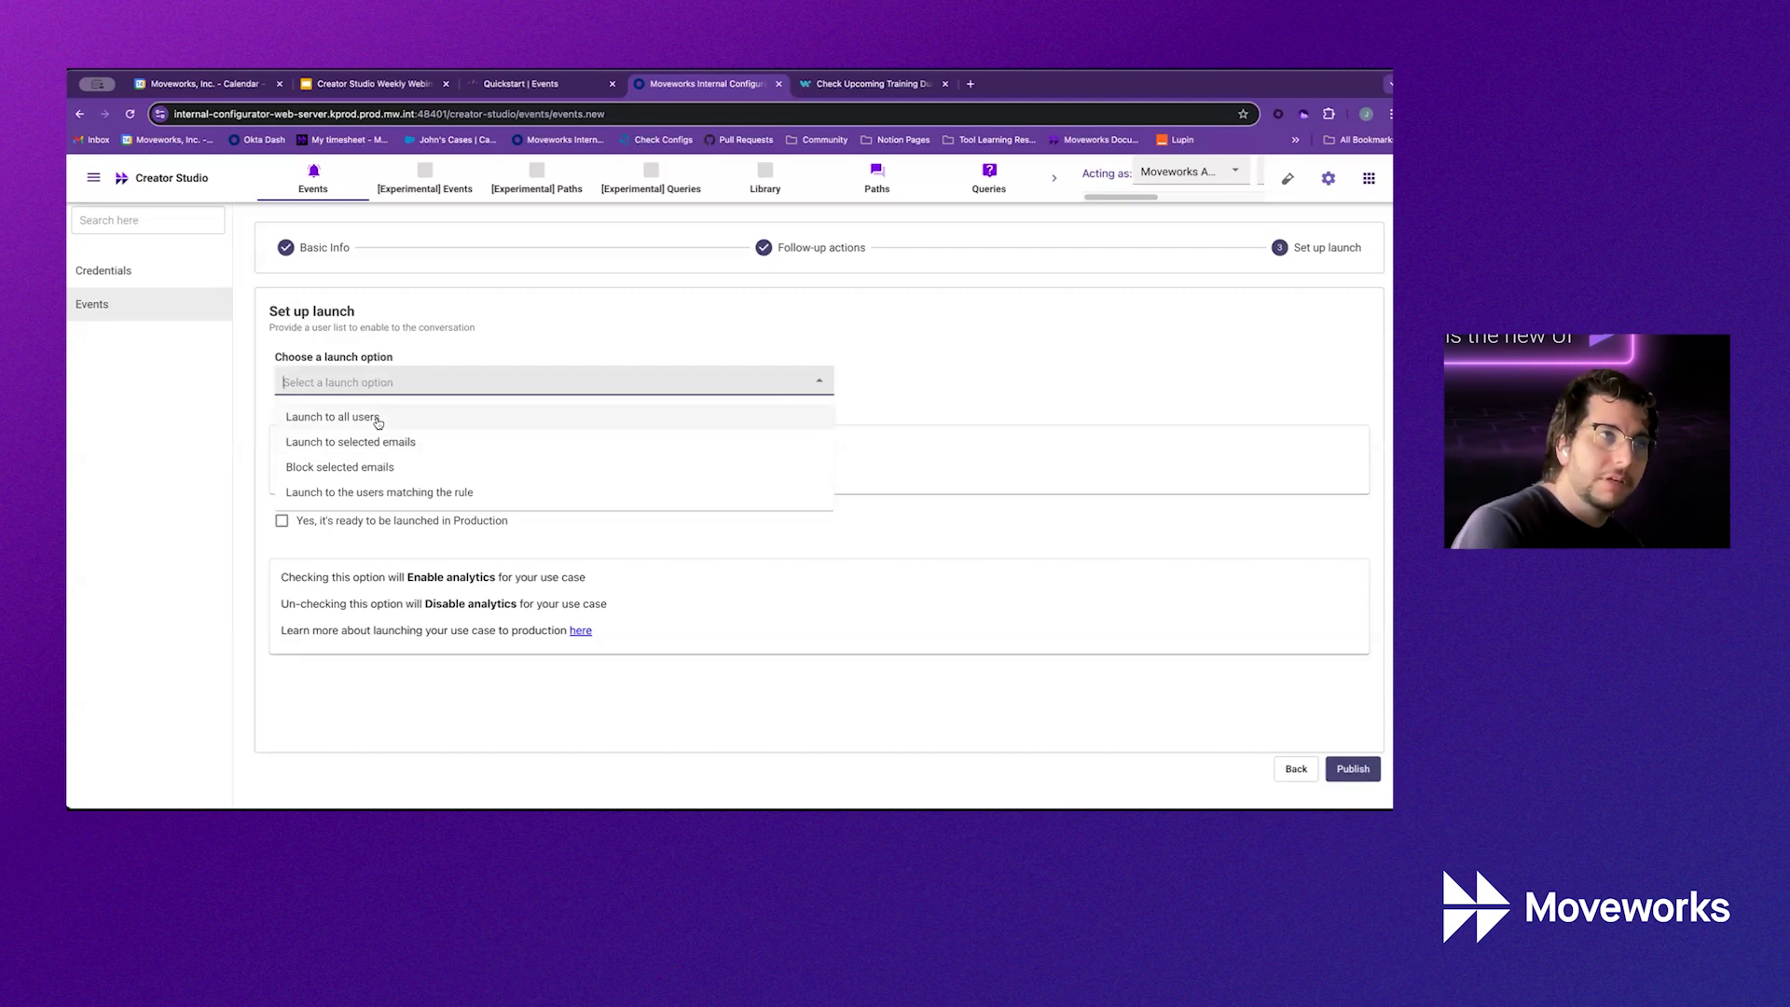
pyautogui.click(422, 453)
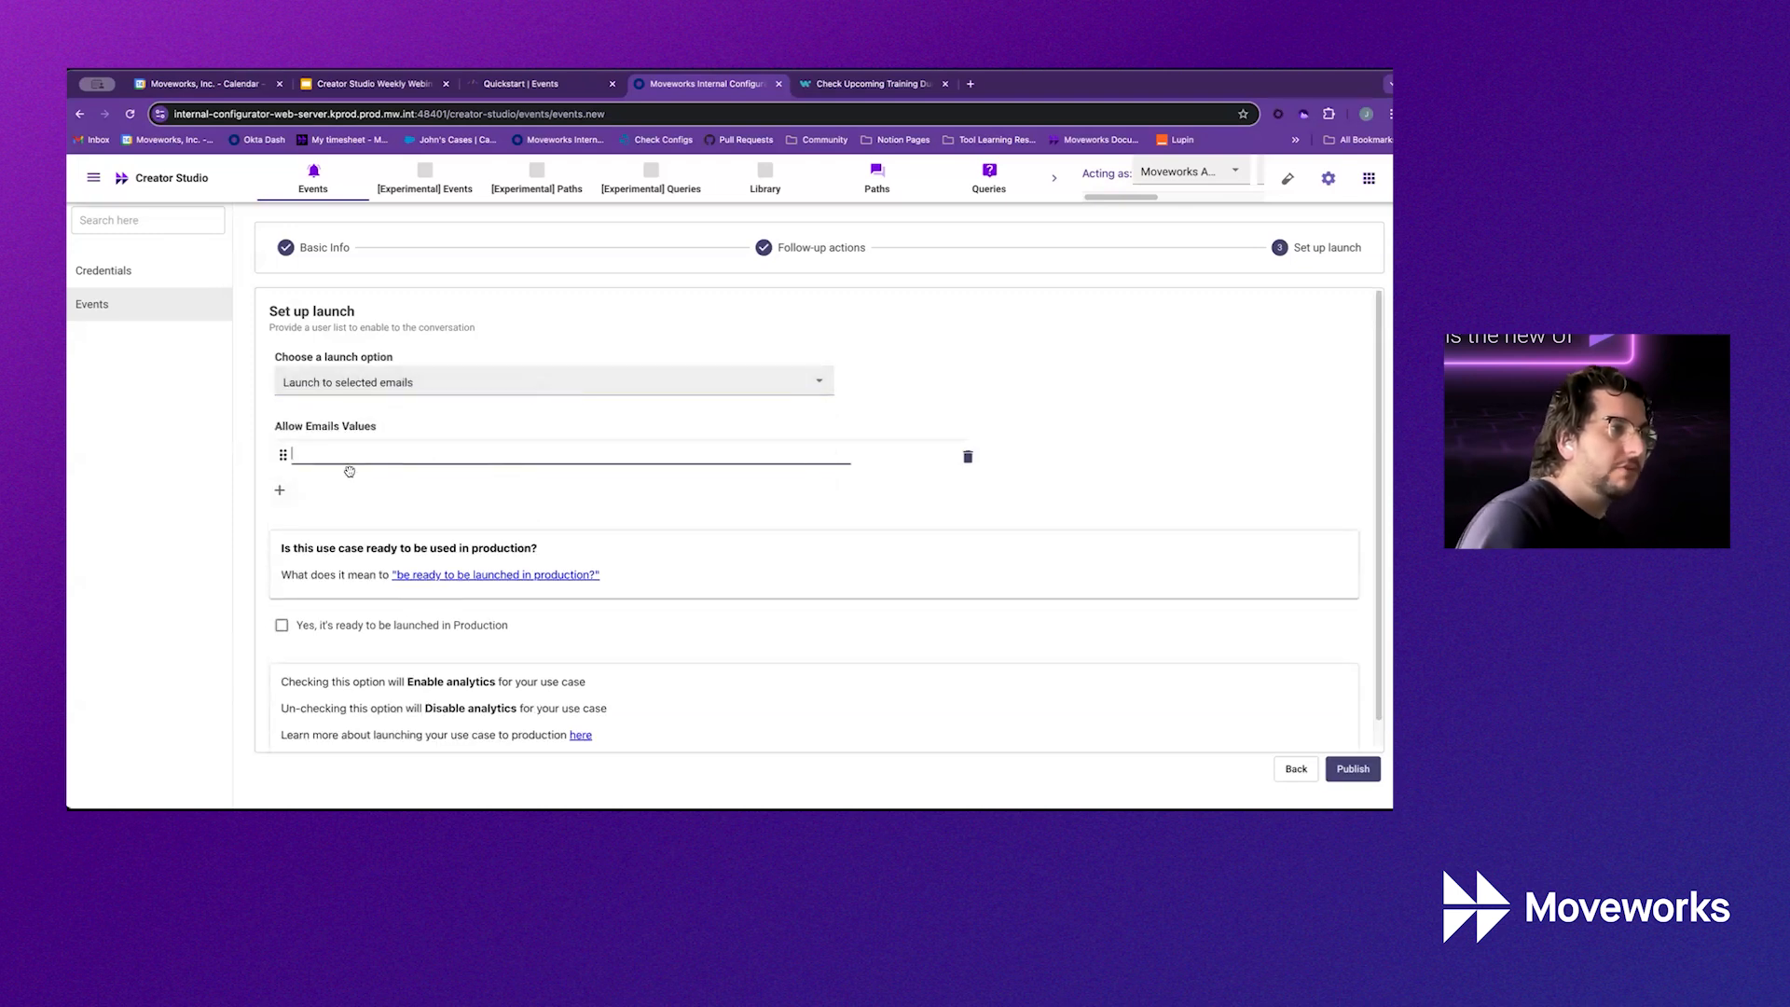
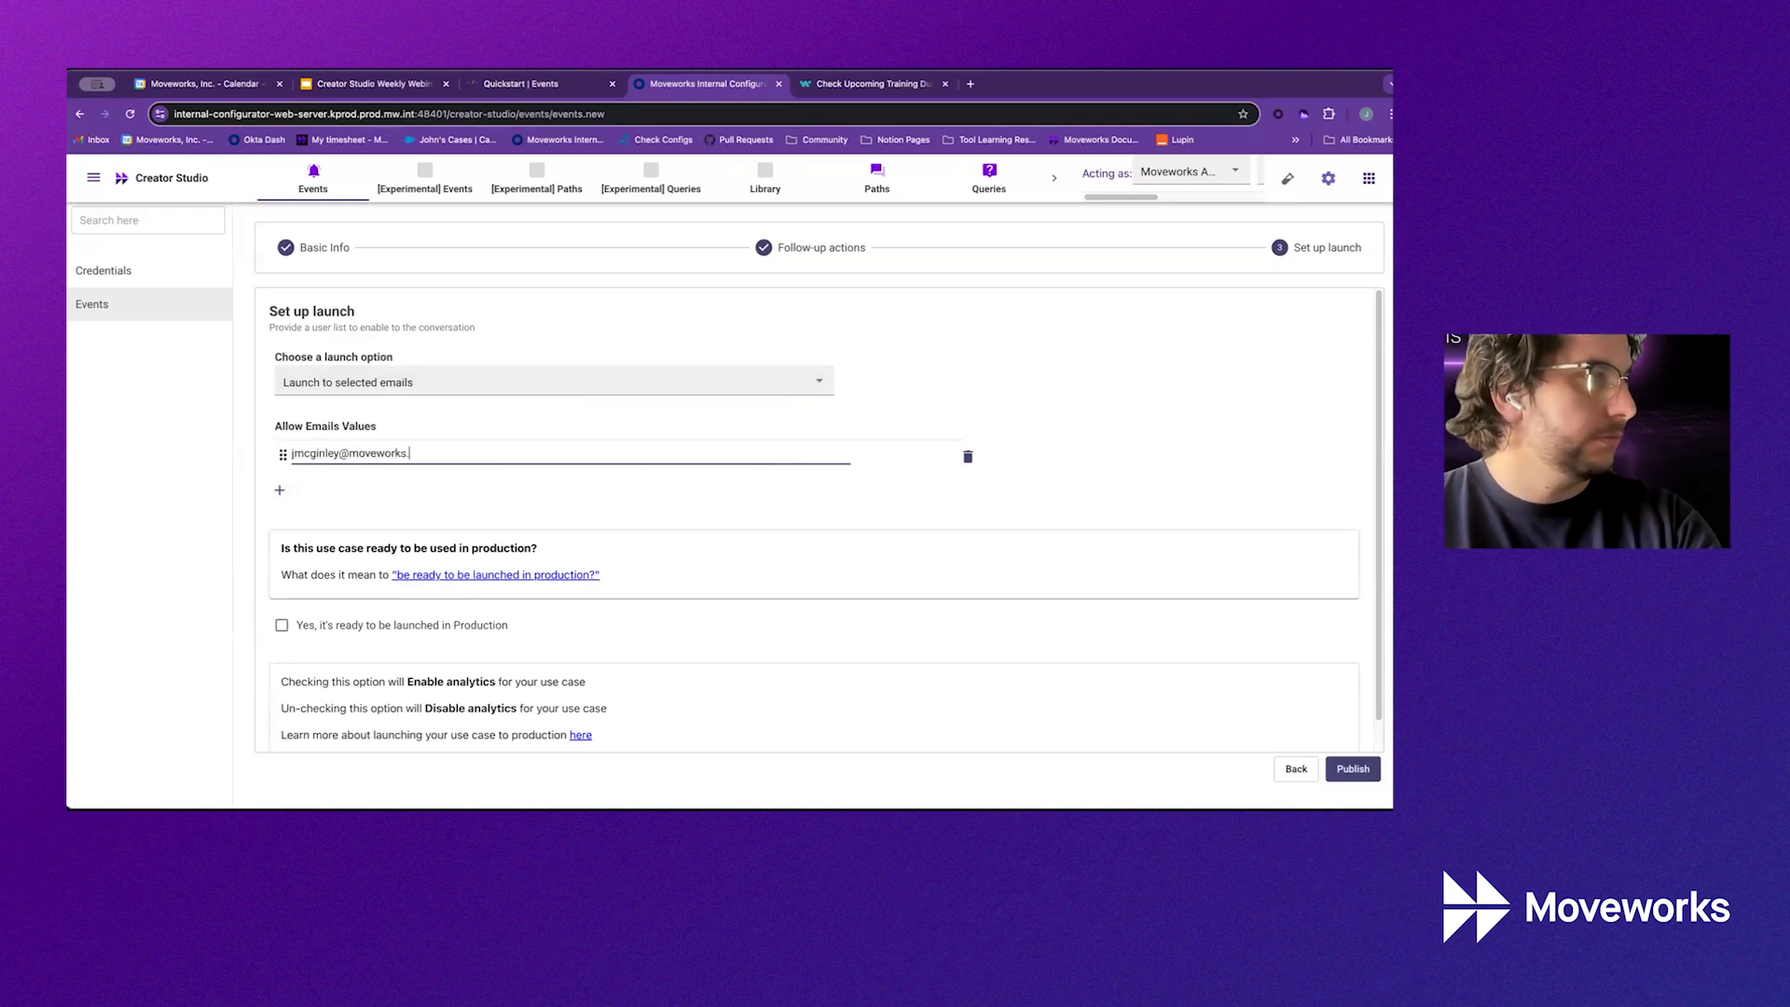
pyautogui.click(1353, 770)
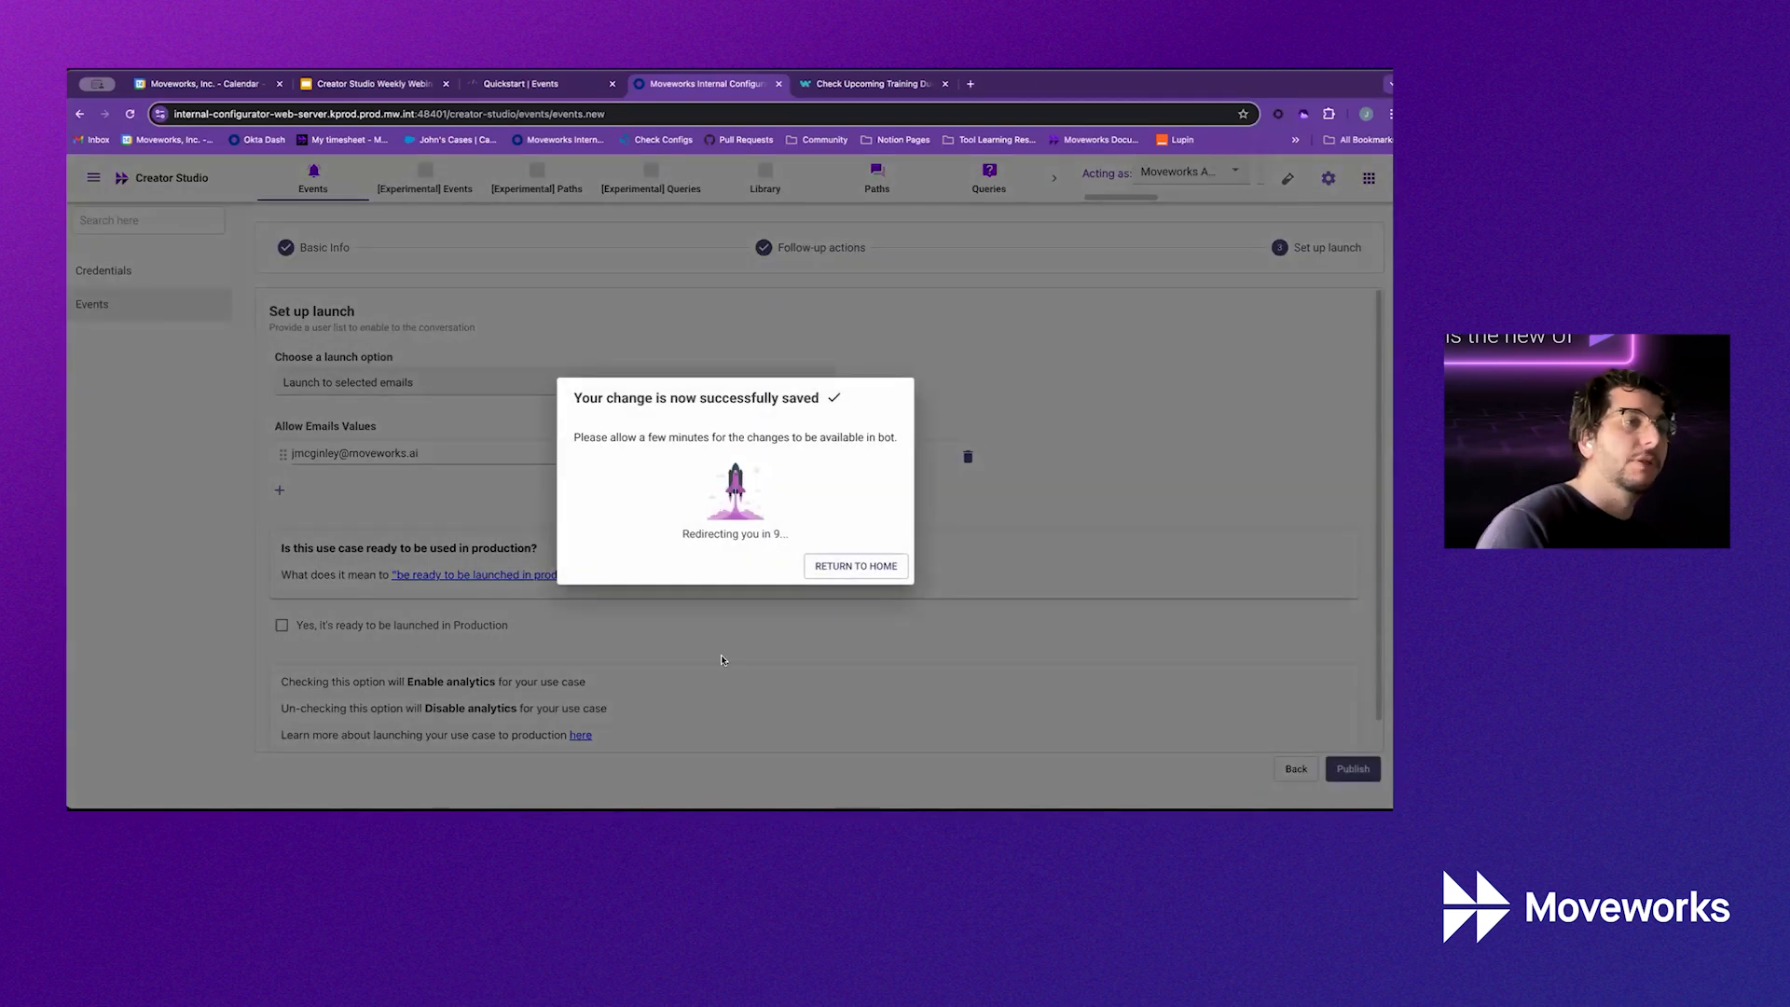
pyautogui.click(881, 571)
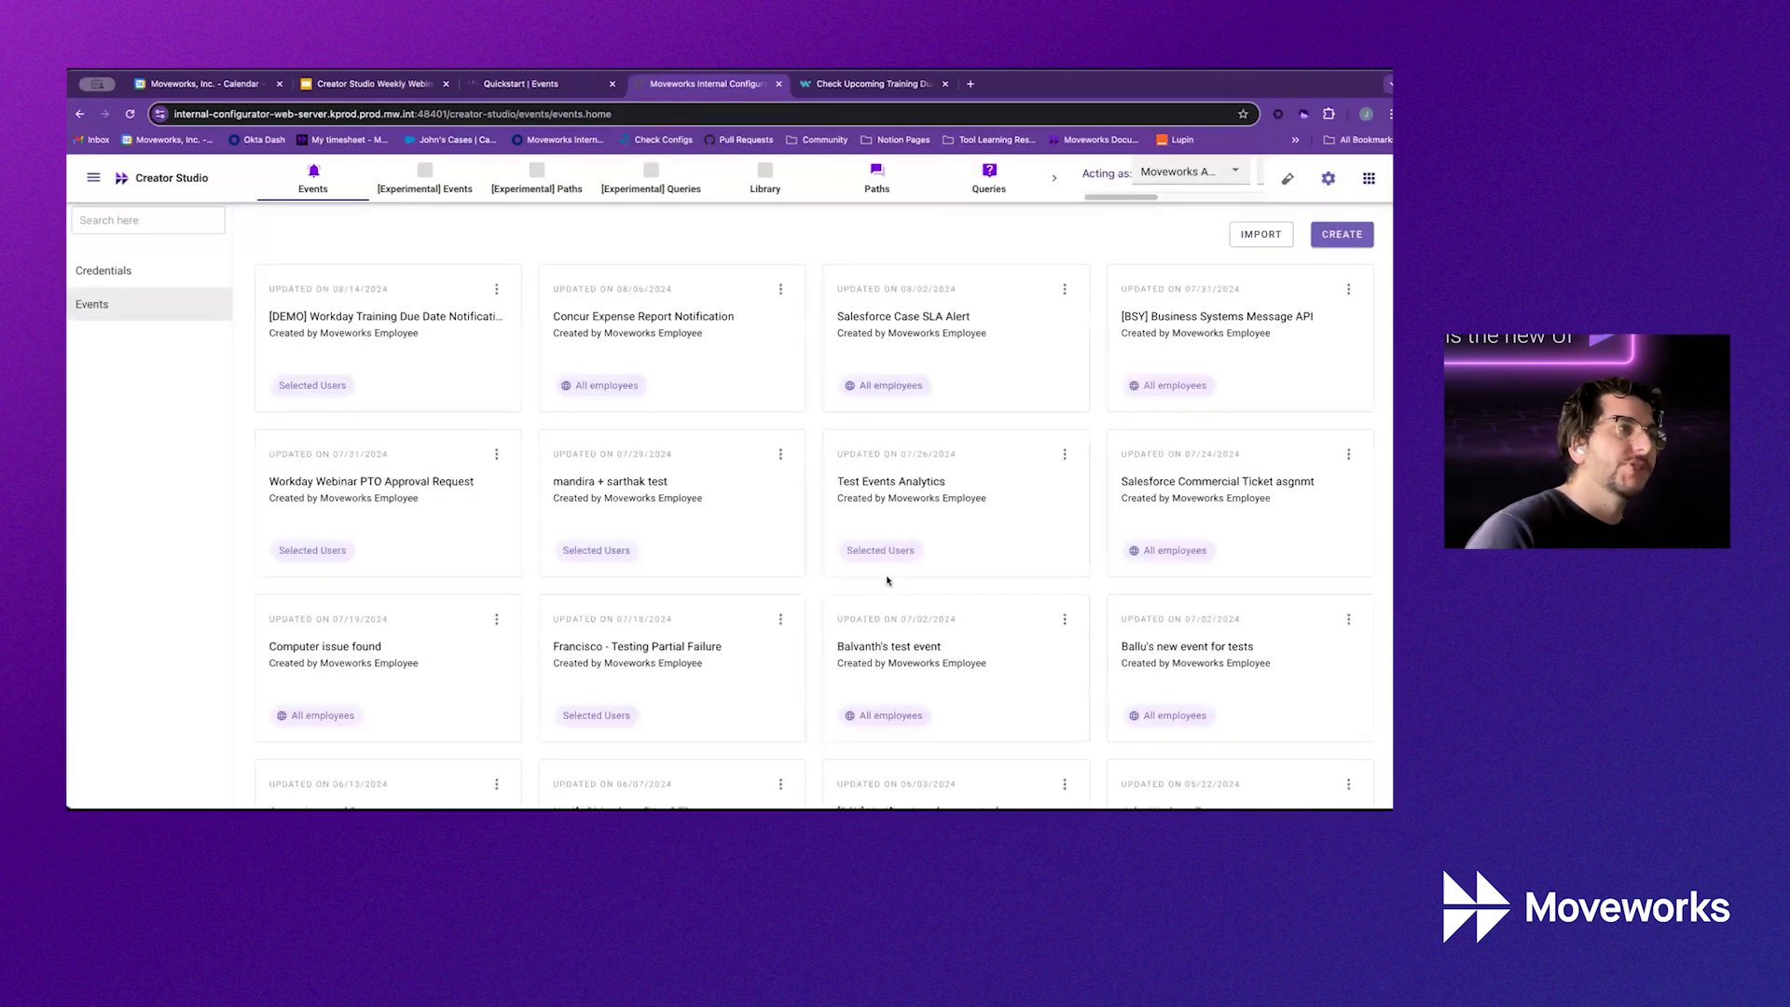
# Reopen the [DEMO] Workday Training Due Date Notifications card and copy the Event ID from Basic Info
pyautogui.click(430, 340)
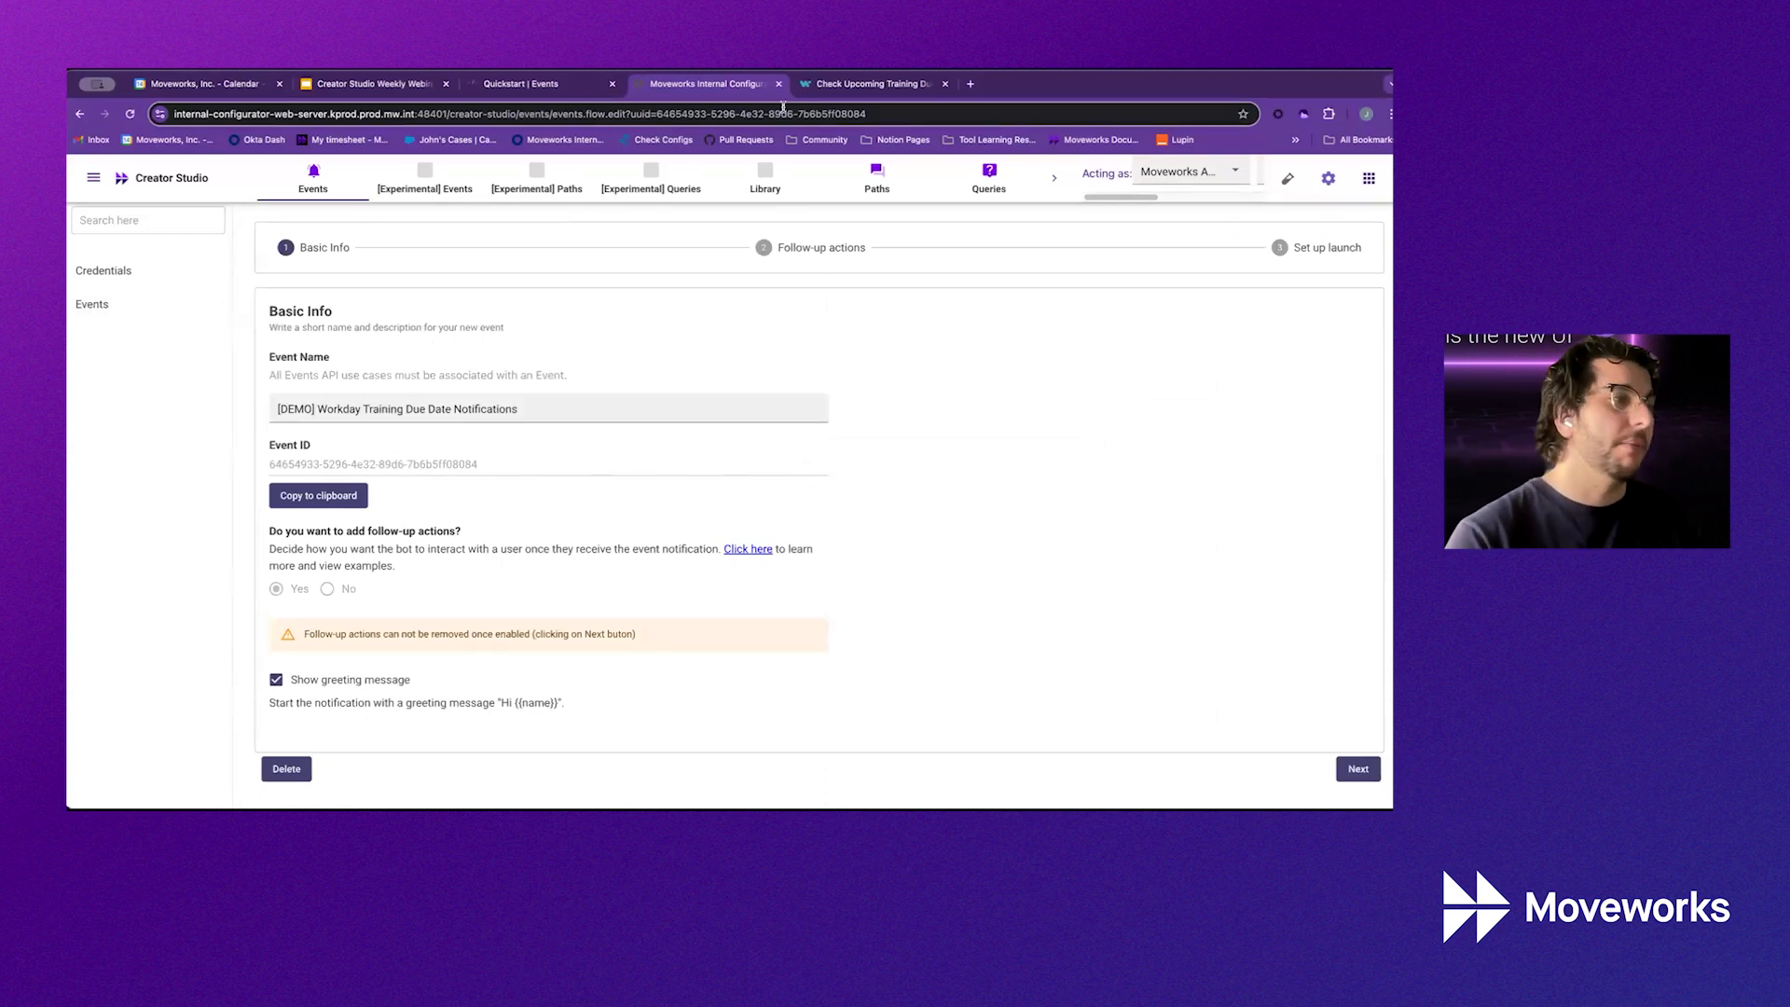
pyautogui.moveTo(506, 468); pyautogui.dragTo(270, 466)
pyautogui.click(369, 475)
pyautogui.click(309, 491)
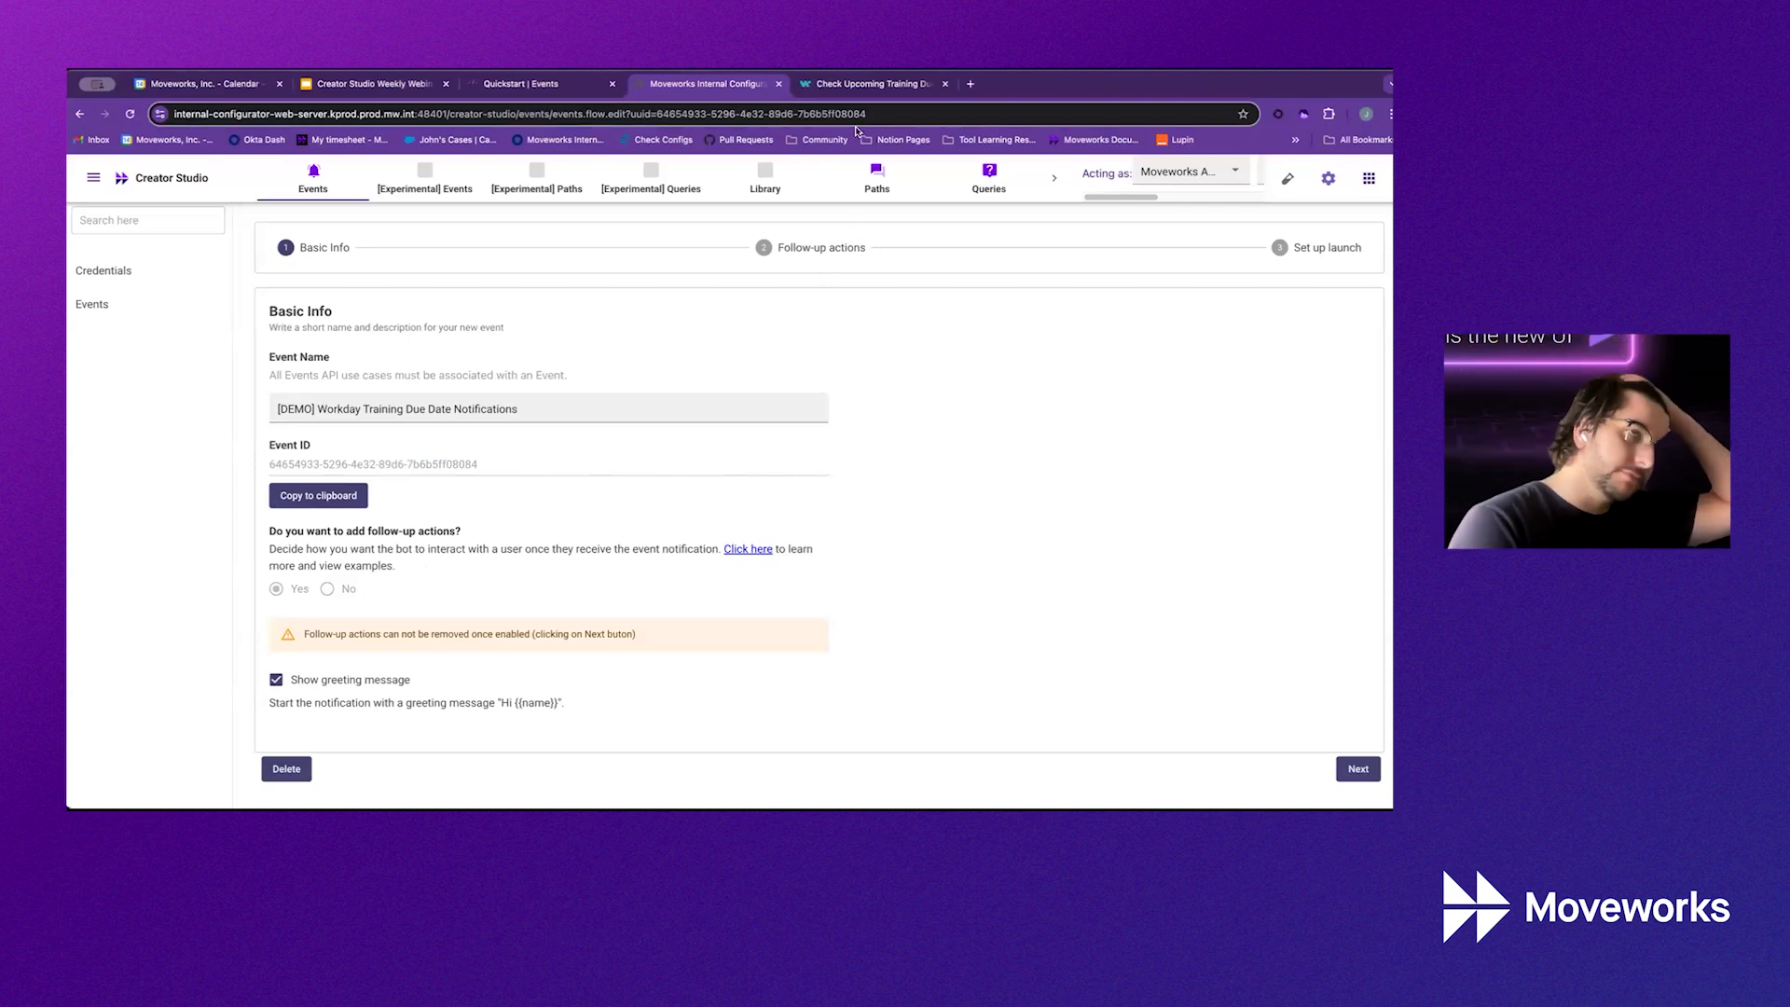
# Replace the send-message step's event_id with the new event UUID, then view the Events quickstart docs
pyautogui.click(870, 83)
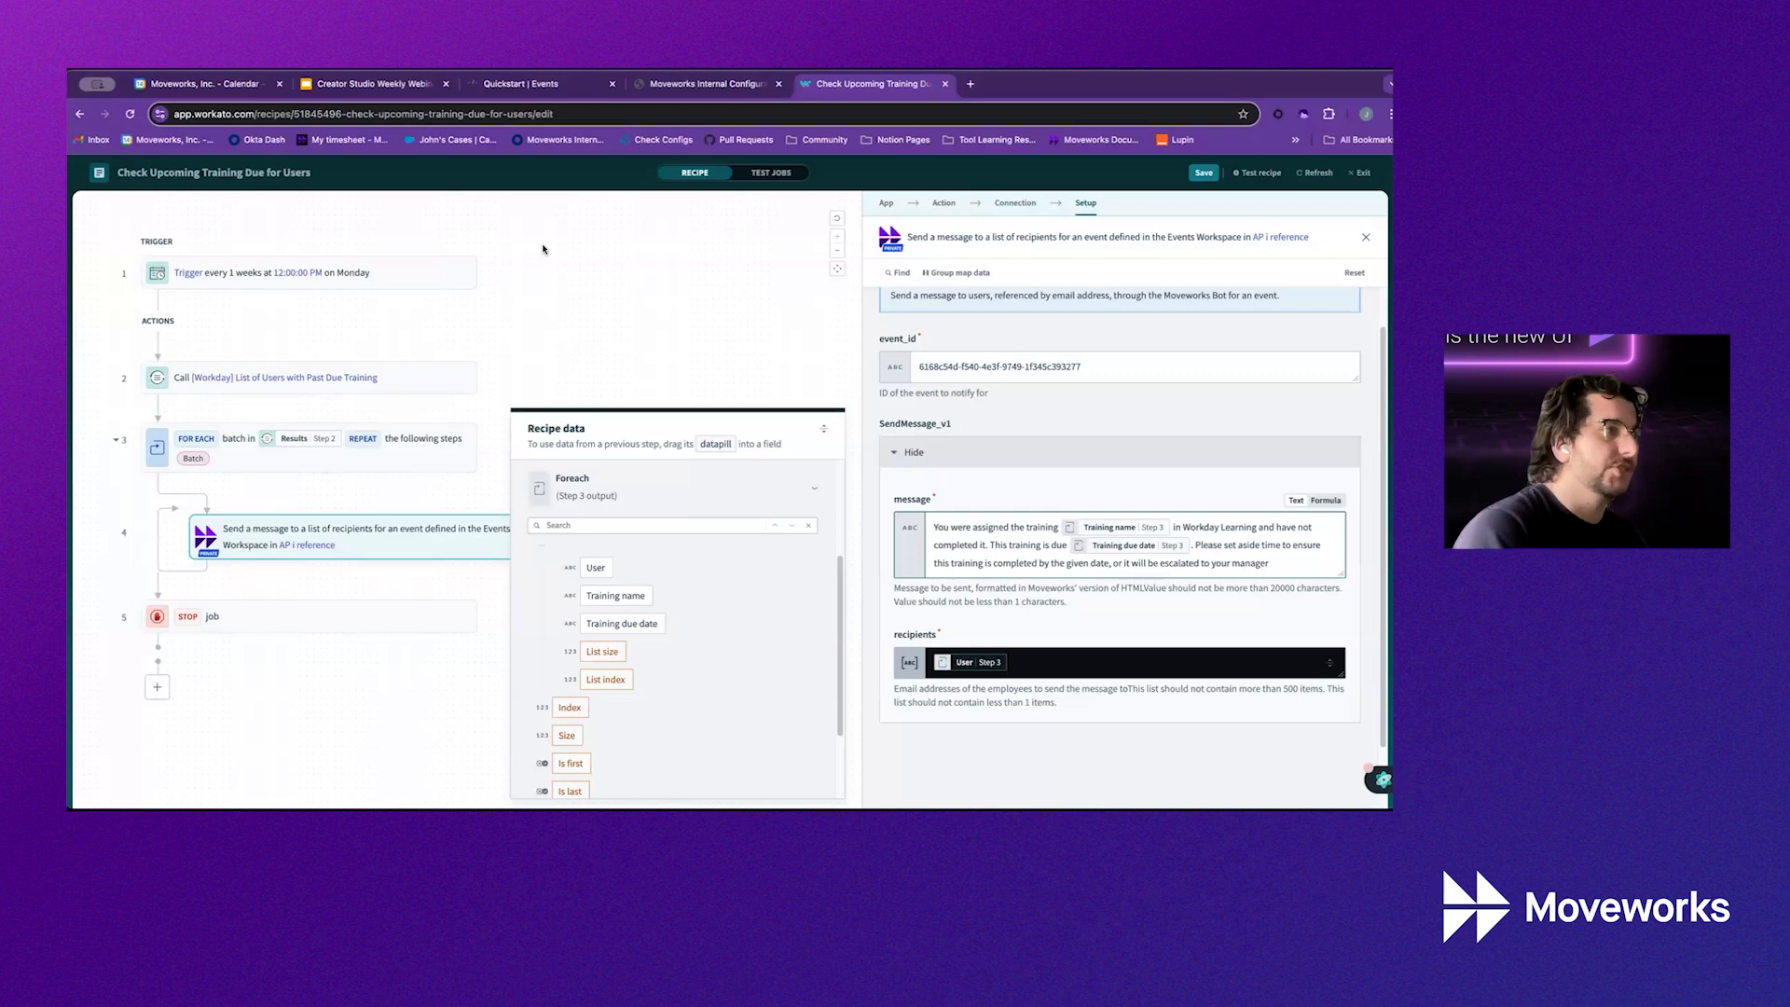
pyautogui.click(315, 366)
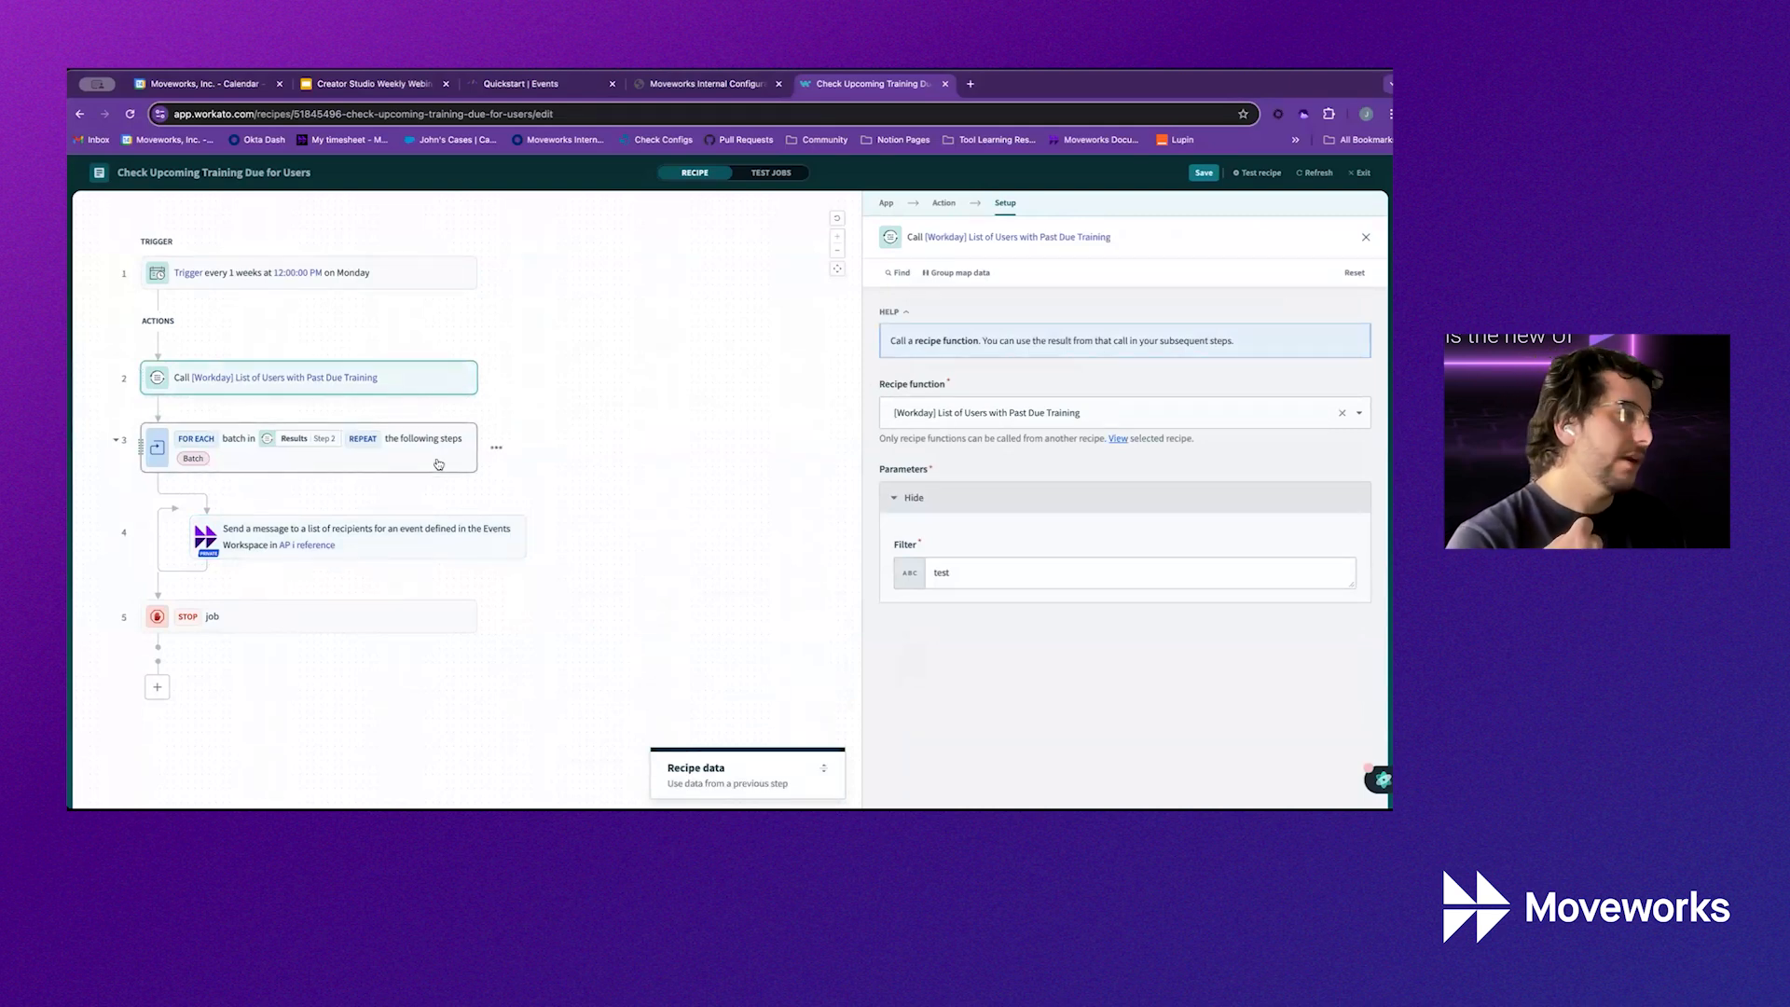
pyautogui.click(450, 531)
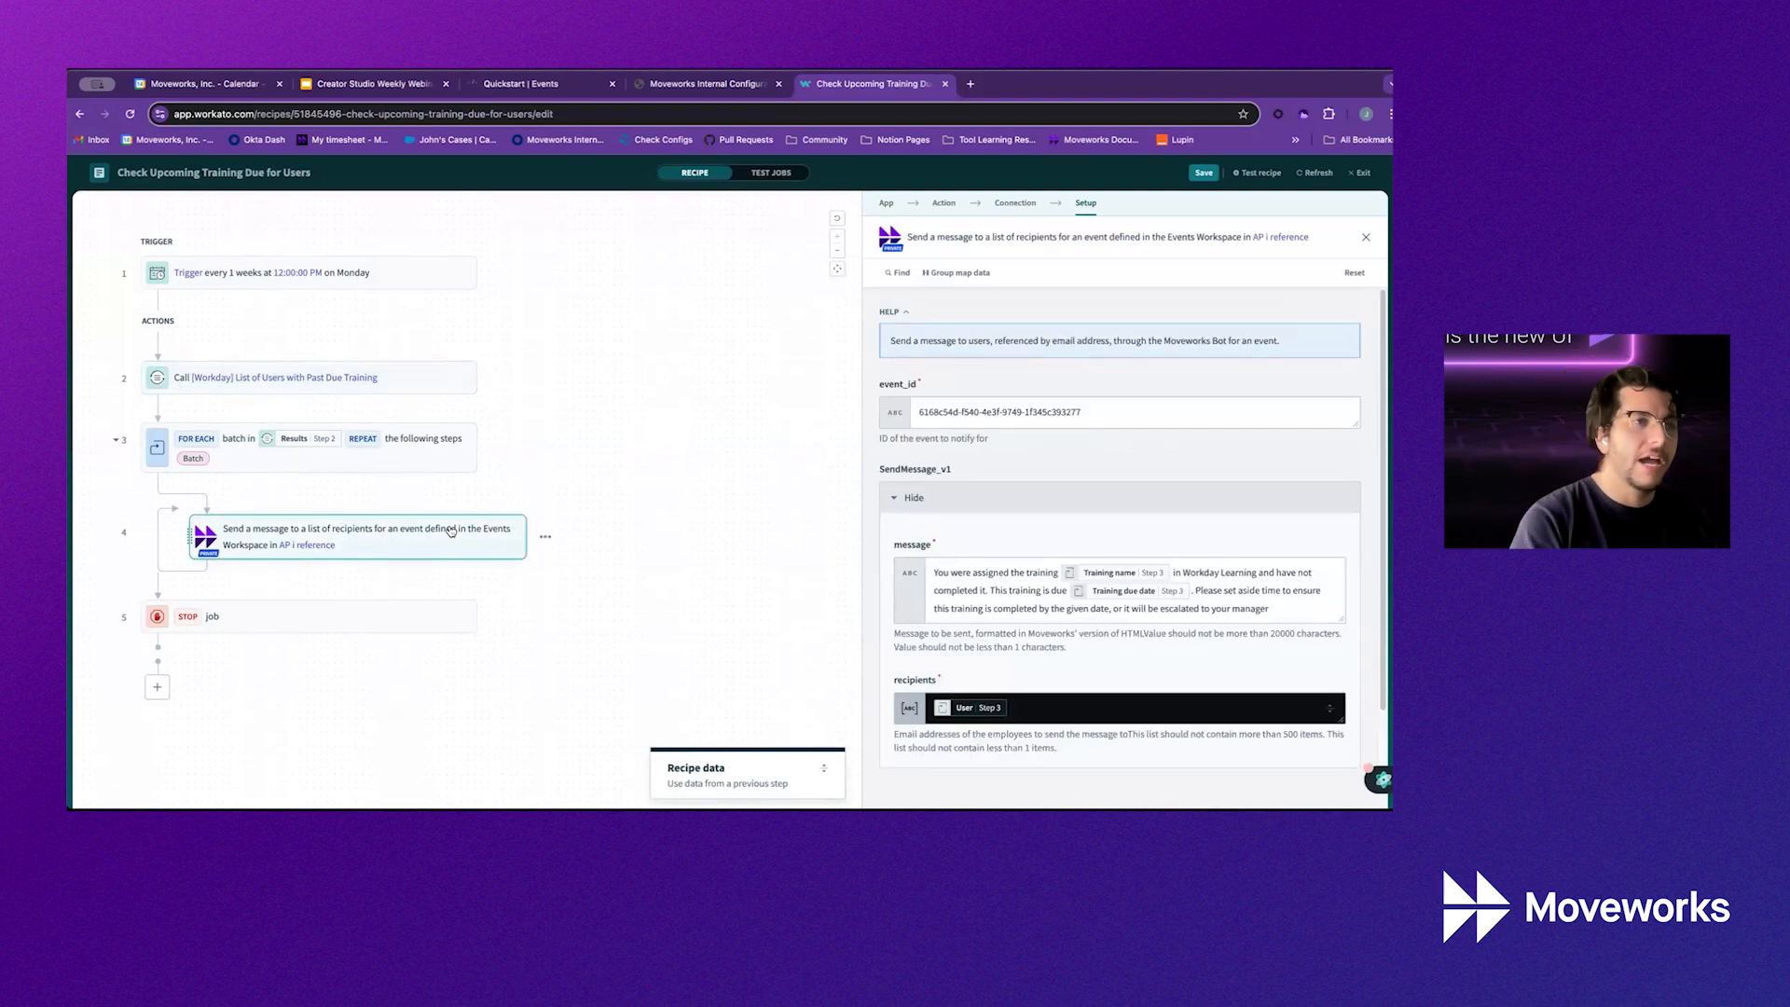
pyautogui.tripleClick(1161, 422)
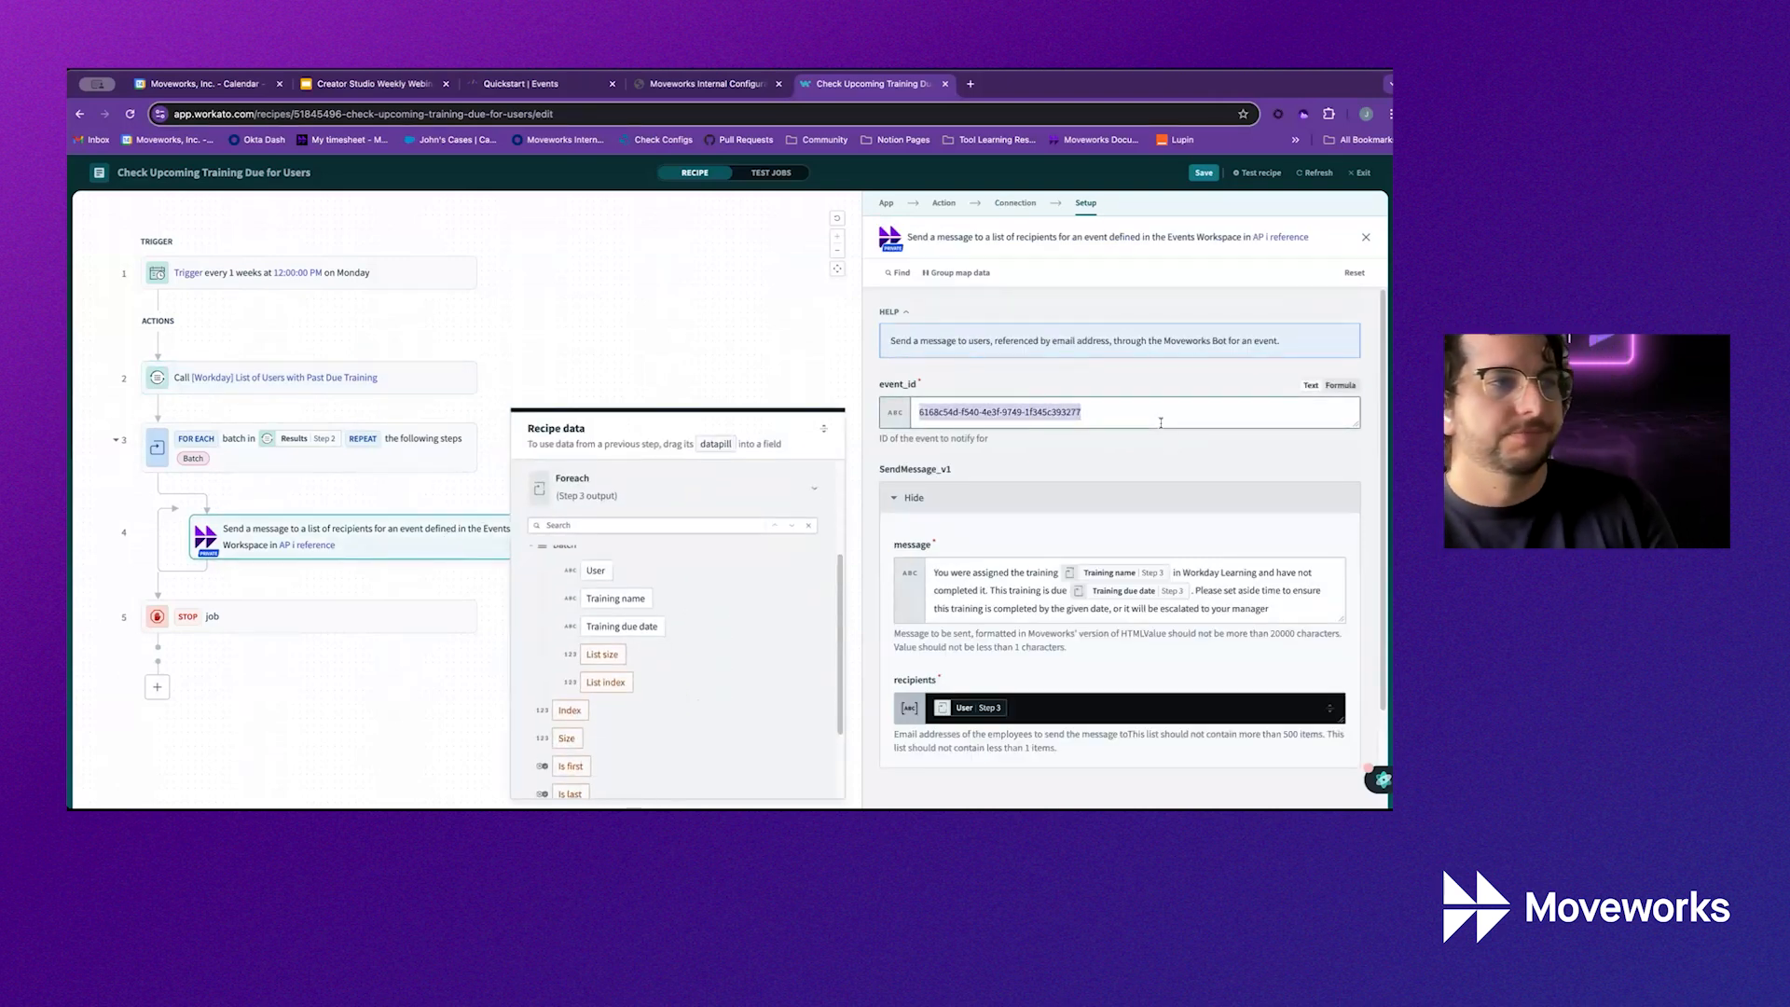
pyautogui.press('super+v')
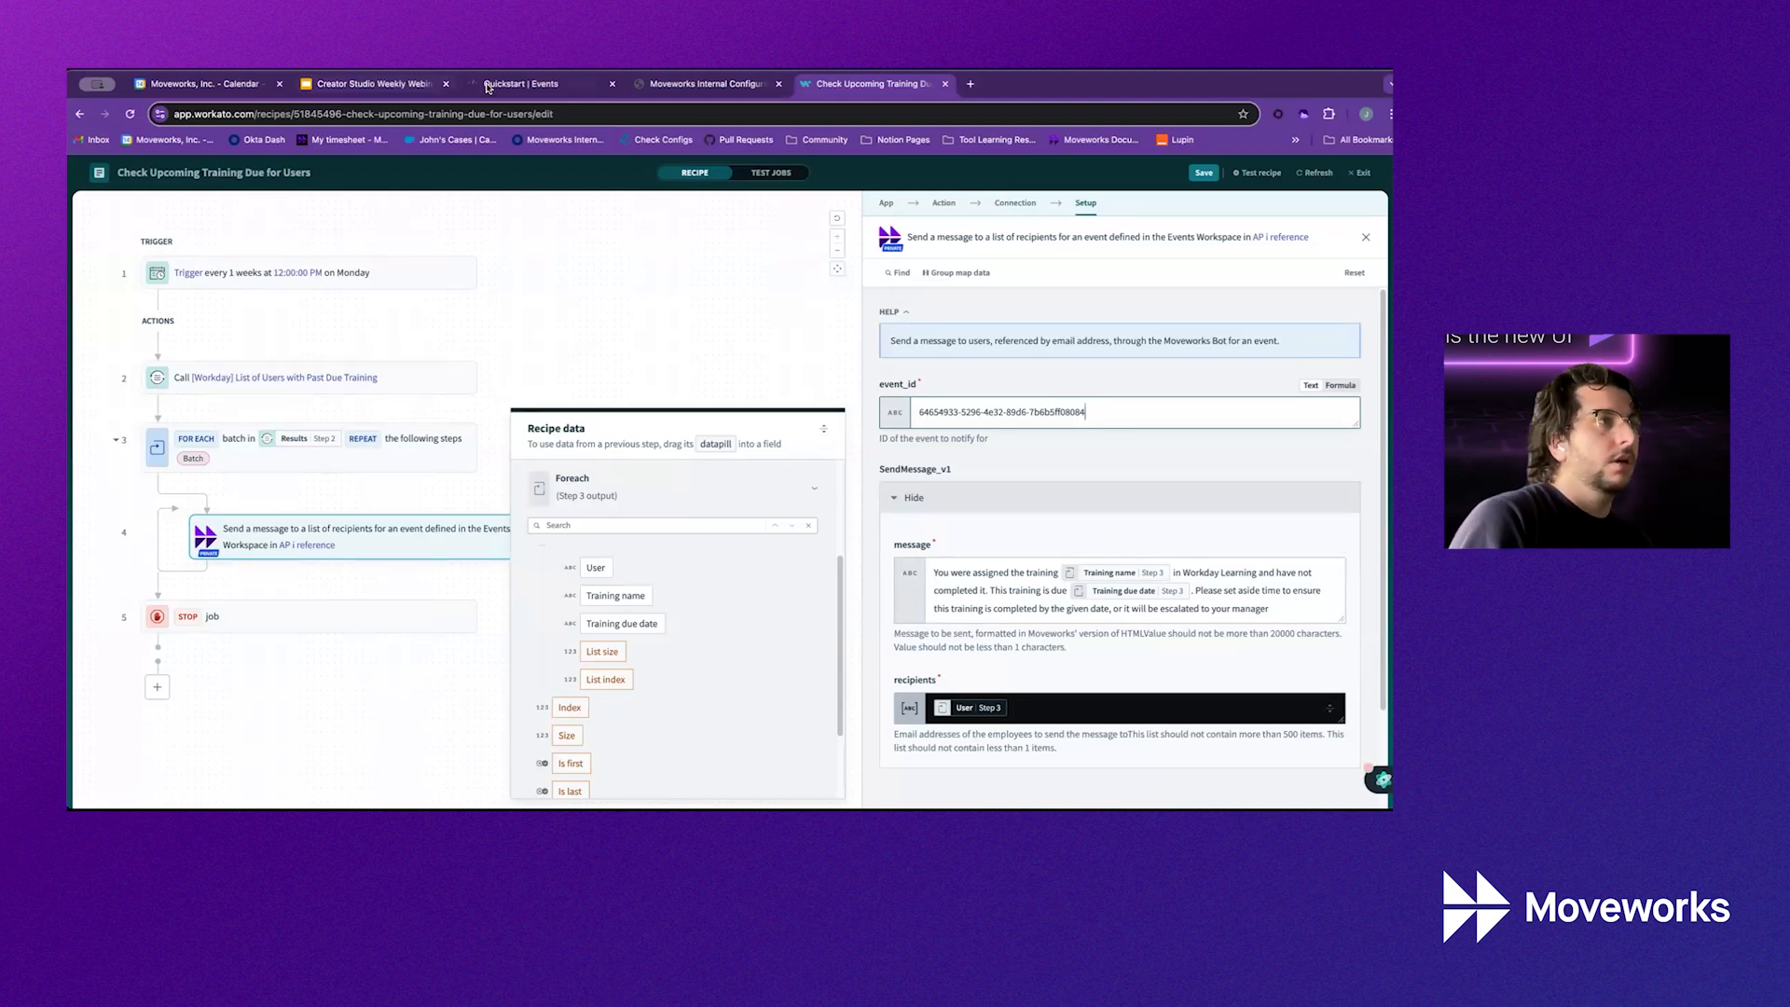
pyautogui.moveTo(476, 88); pyautogui.dragTo(641, 88)
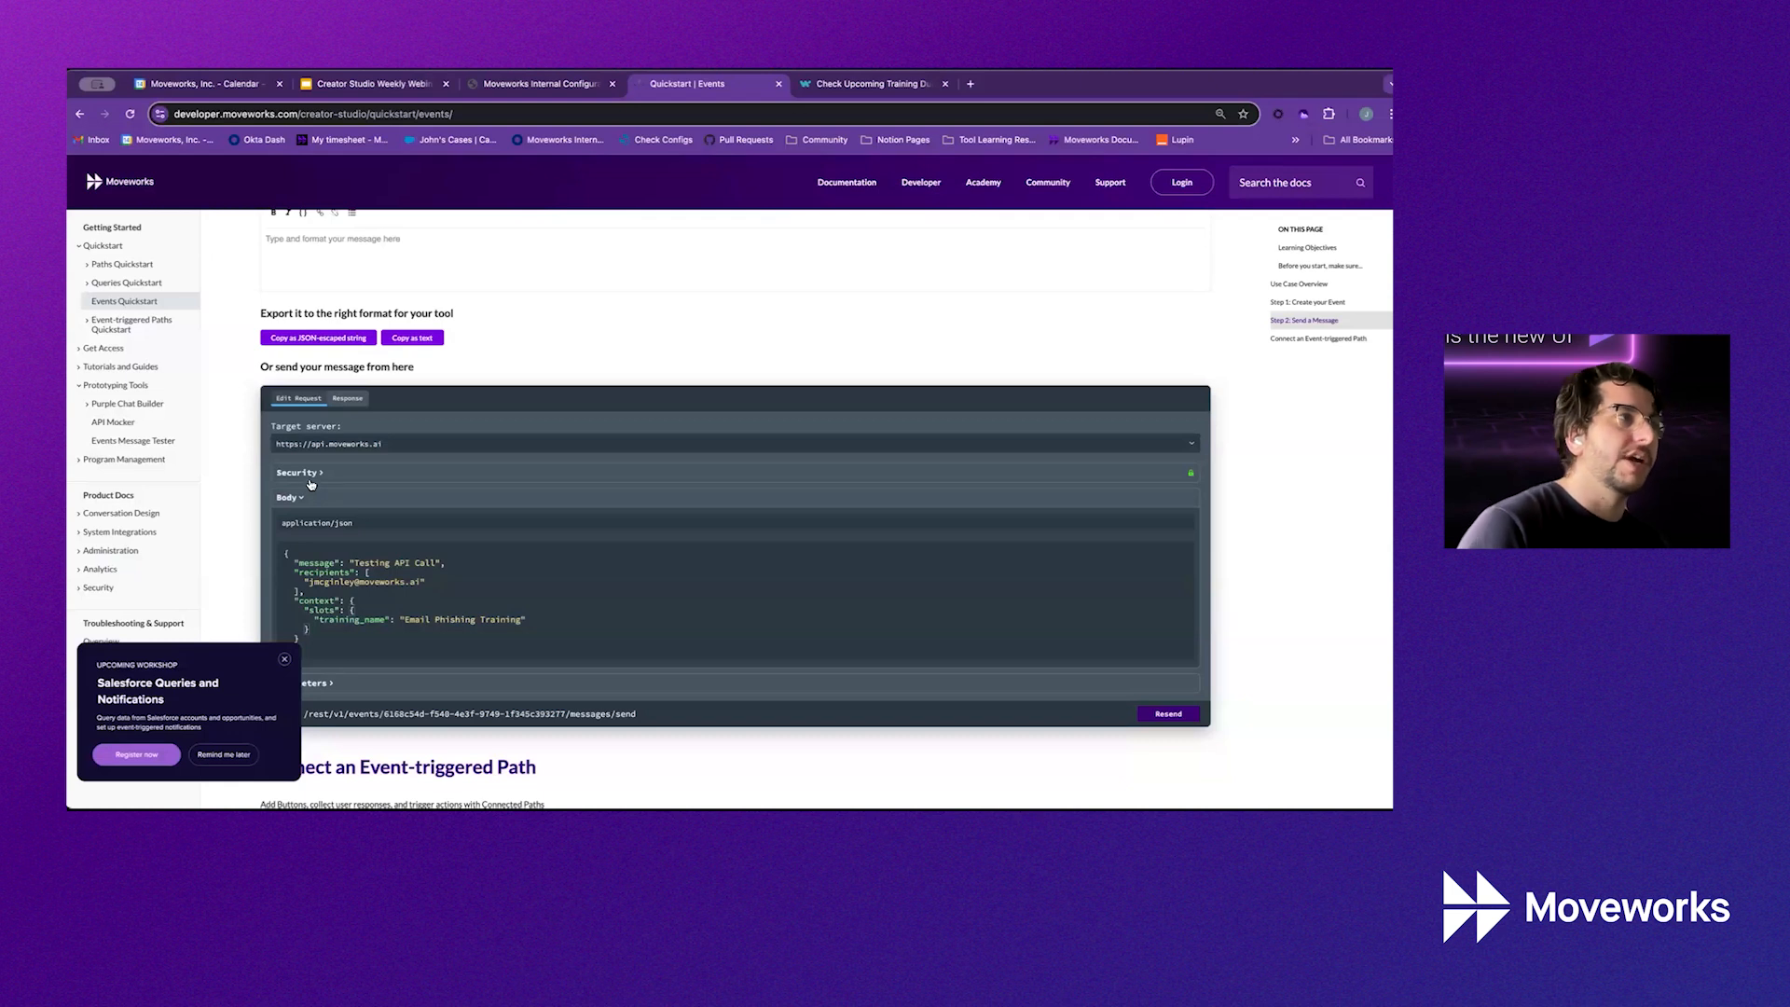
# Close the workshop popup, expand Parameters to view event_id, and go back to the Workato recipe
pyautogui.click(285, 660)
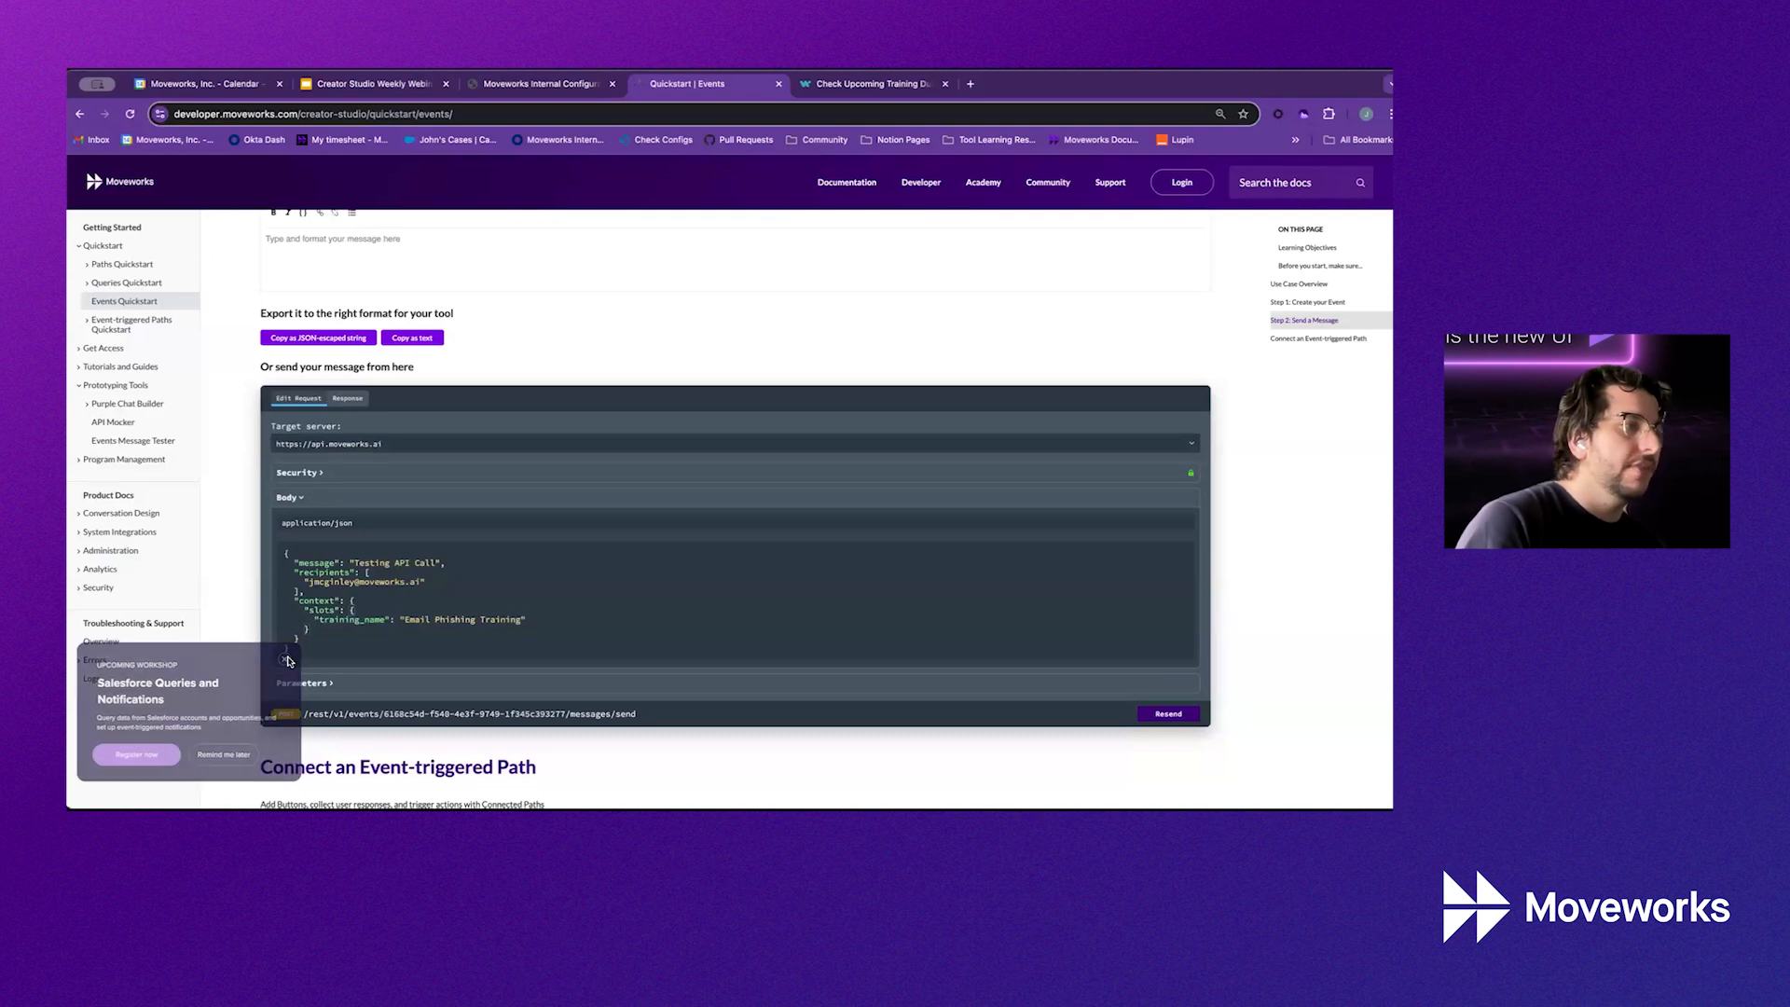
pyautogui.click(308, 683)
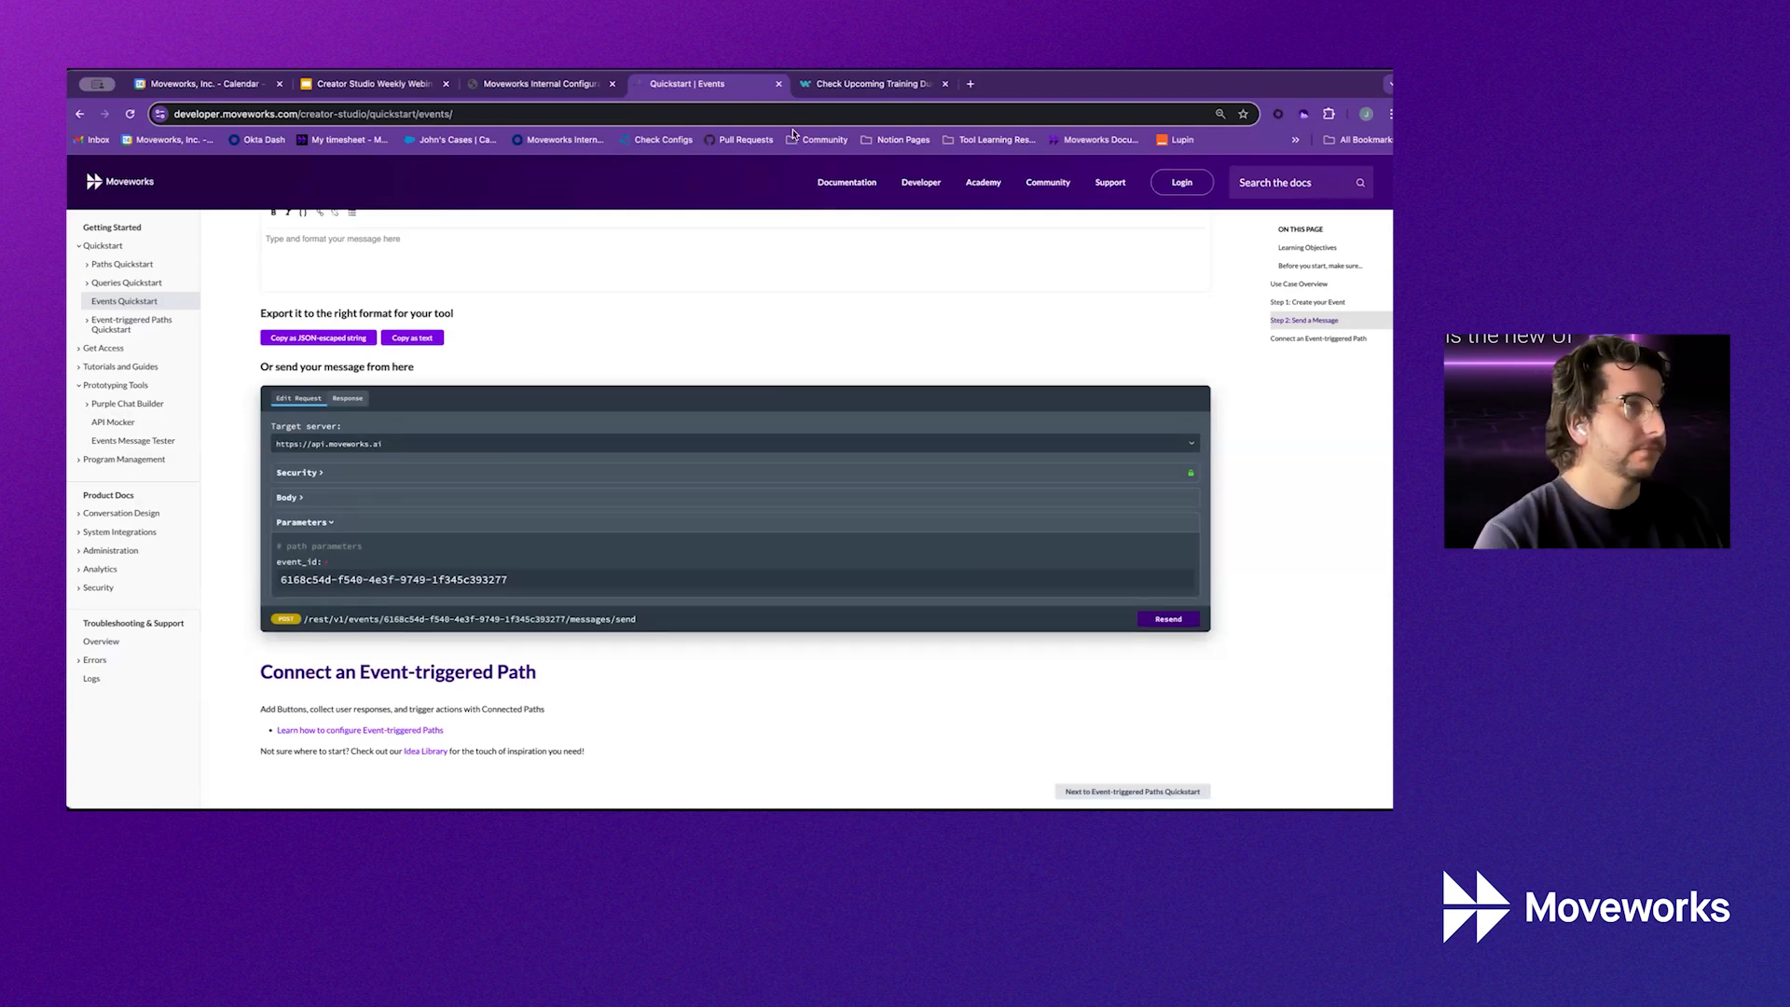
pyautogui.click(824, 82)
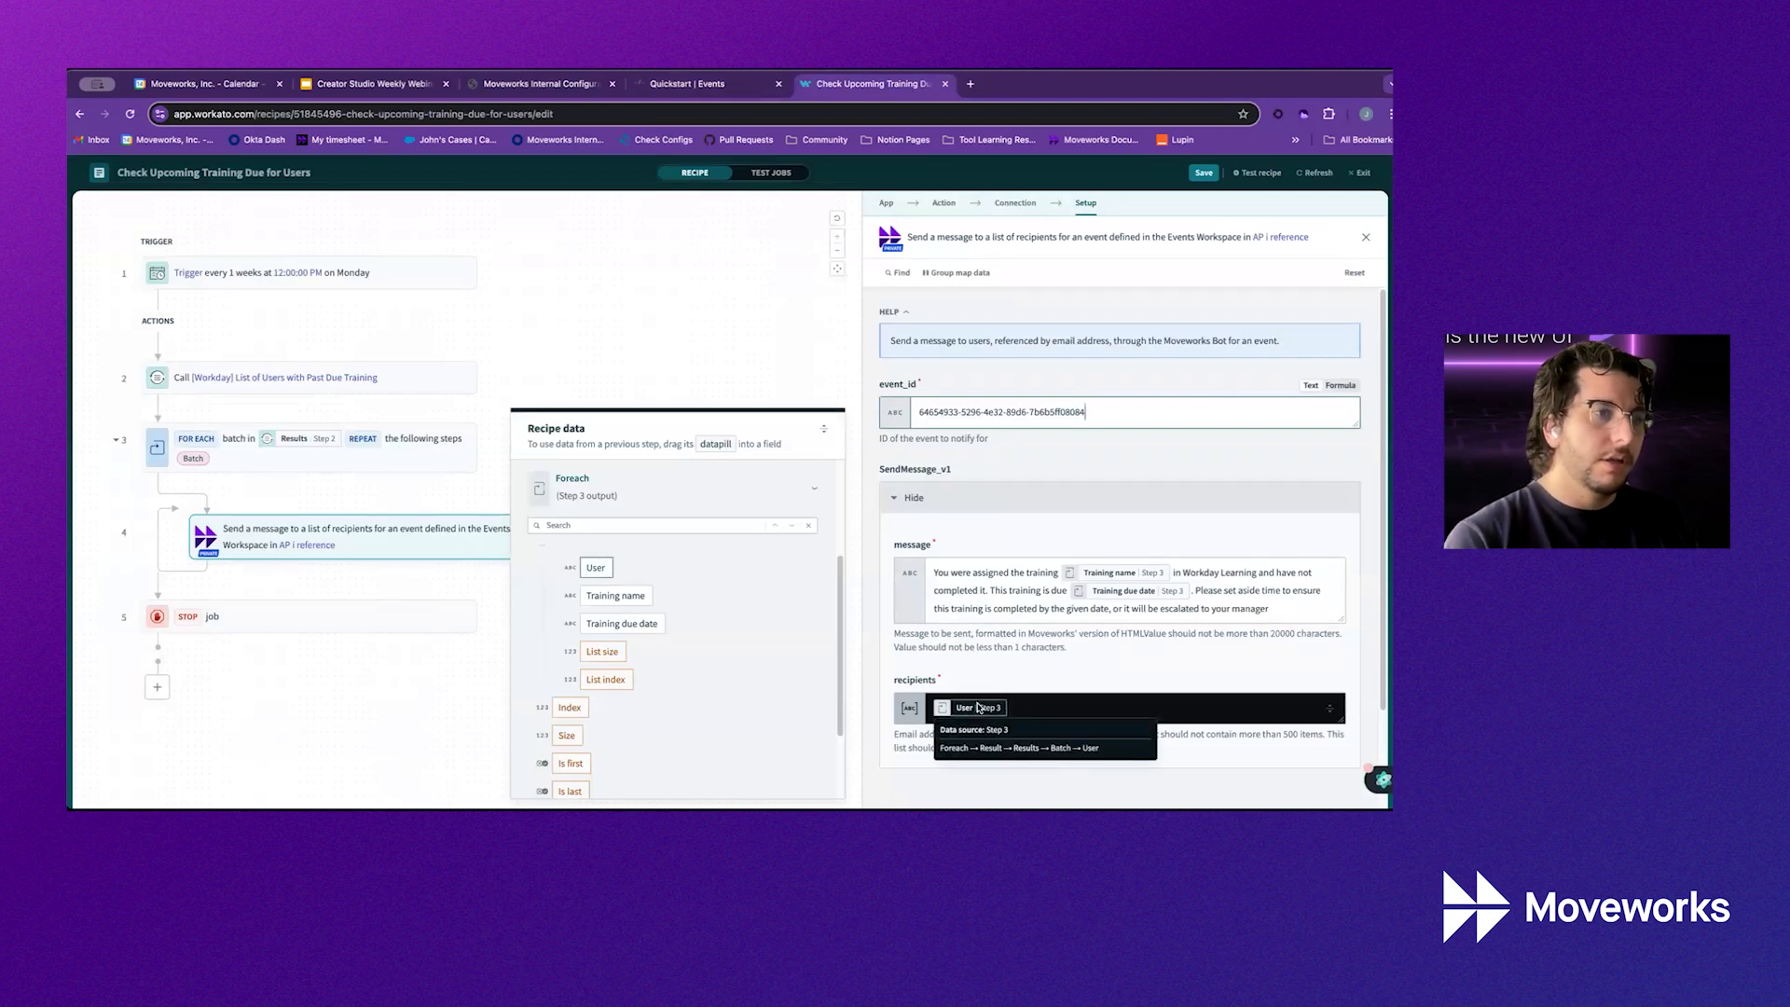
# Save the training-due recipe and run a test job, which finishes Successful on version 5
pyautogui.moveTo(1127, 573)
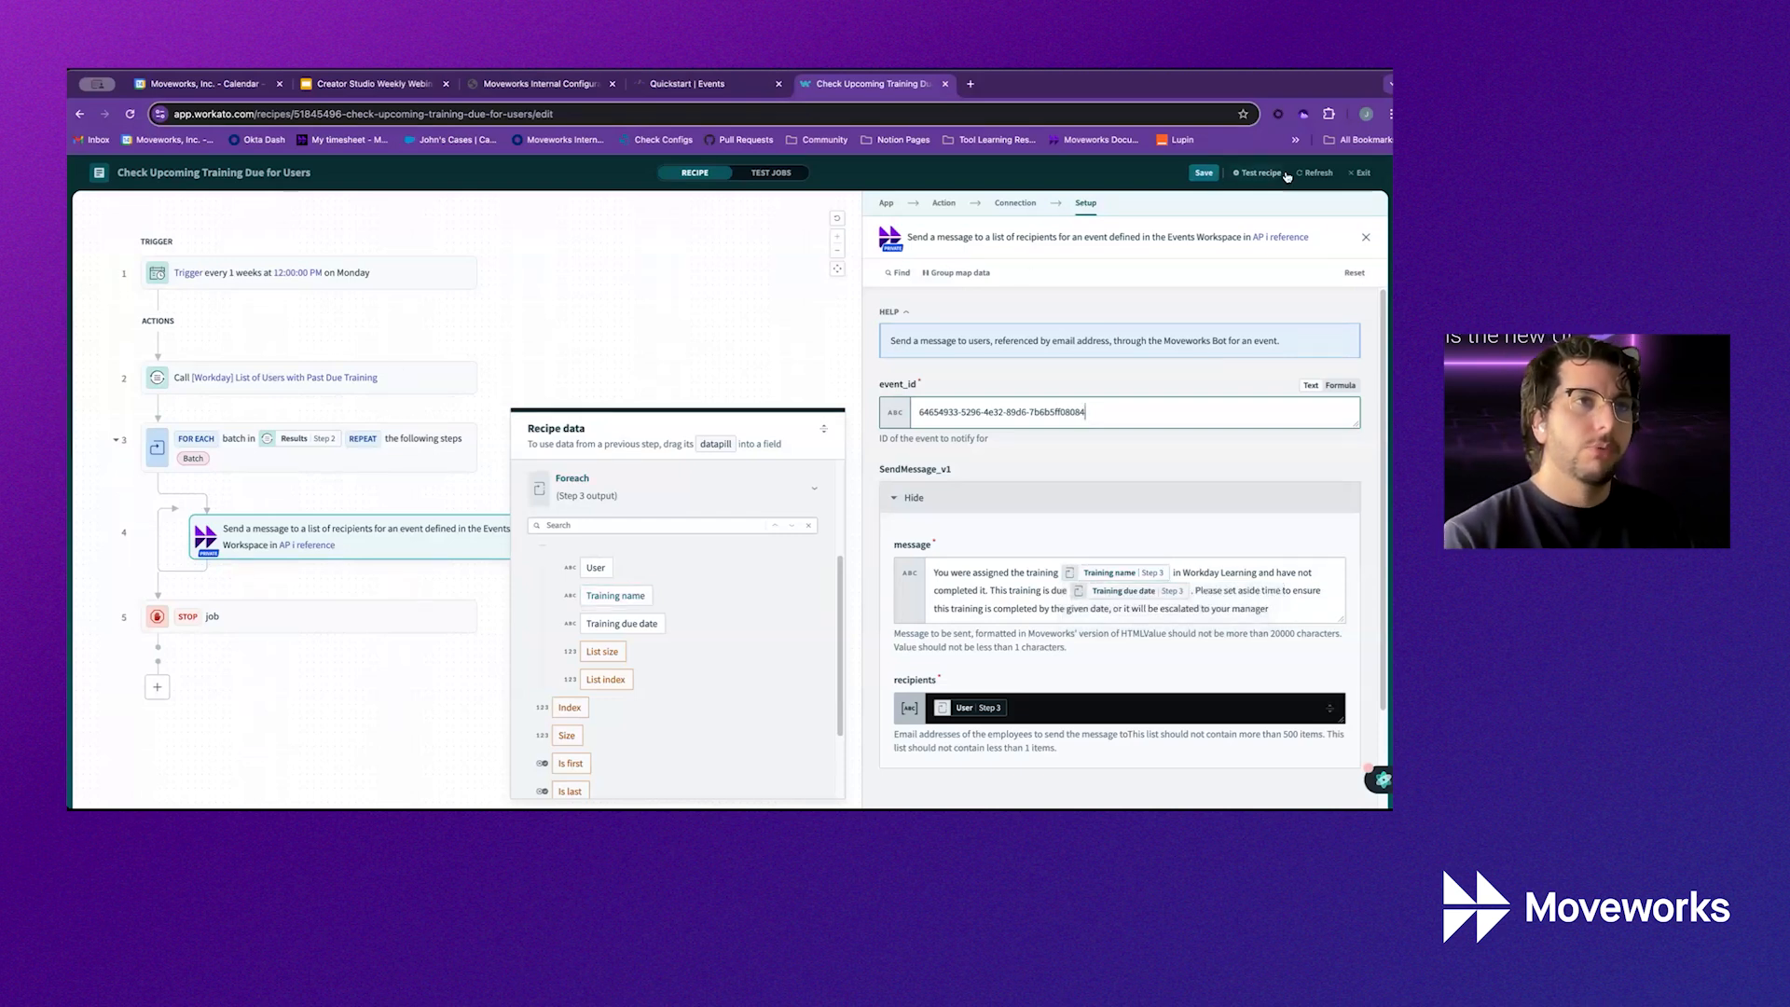
pyautogui.click(1200, 174)
pyautogui.click(1261, 173)
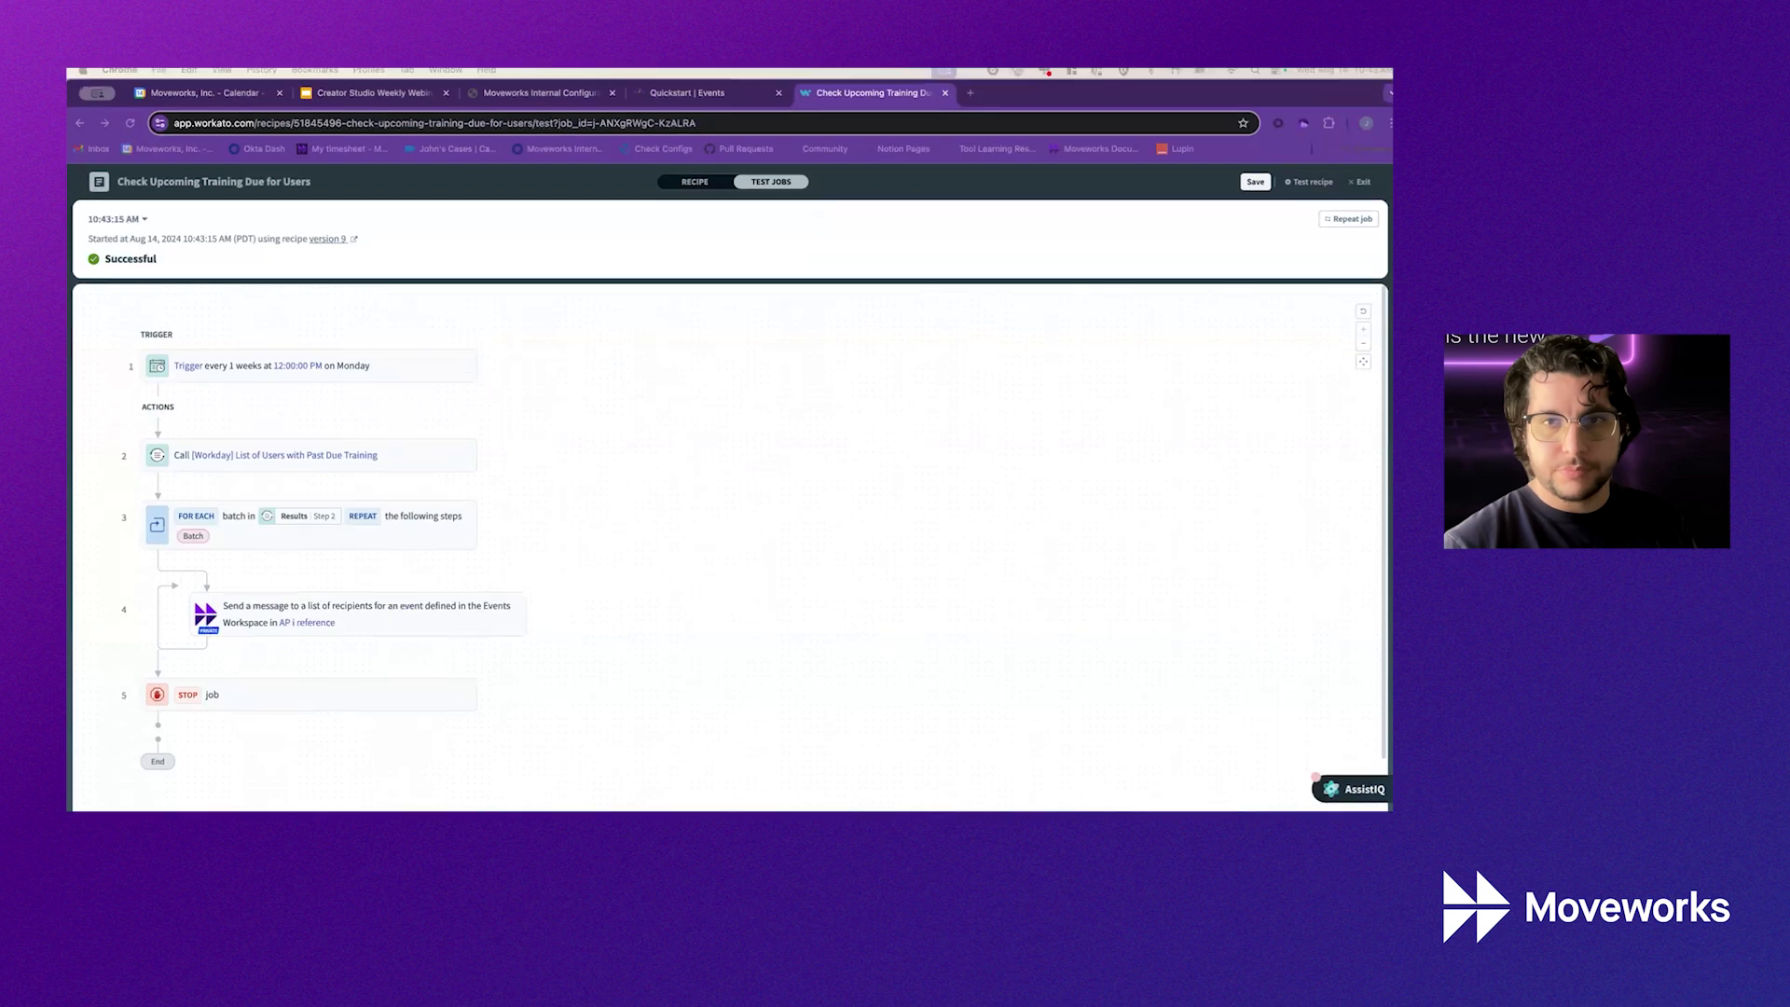
# Maximize Slack and read the m8 bot's Email Security Training reminder due 2024-08-16
pyautogui.moveTo(1389, 130); pyautogui.dragTo(1103, 316)
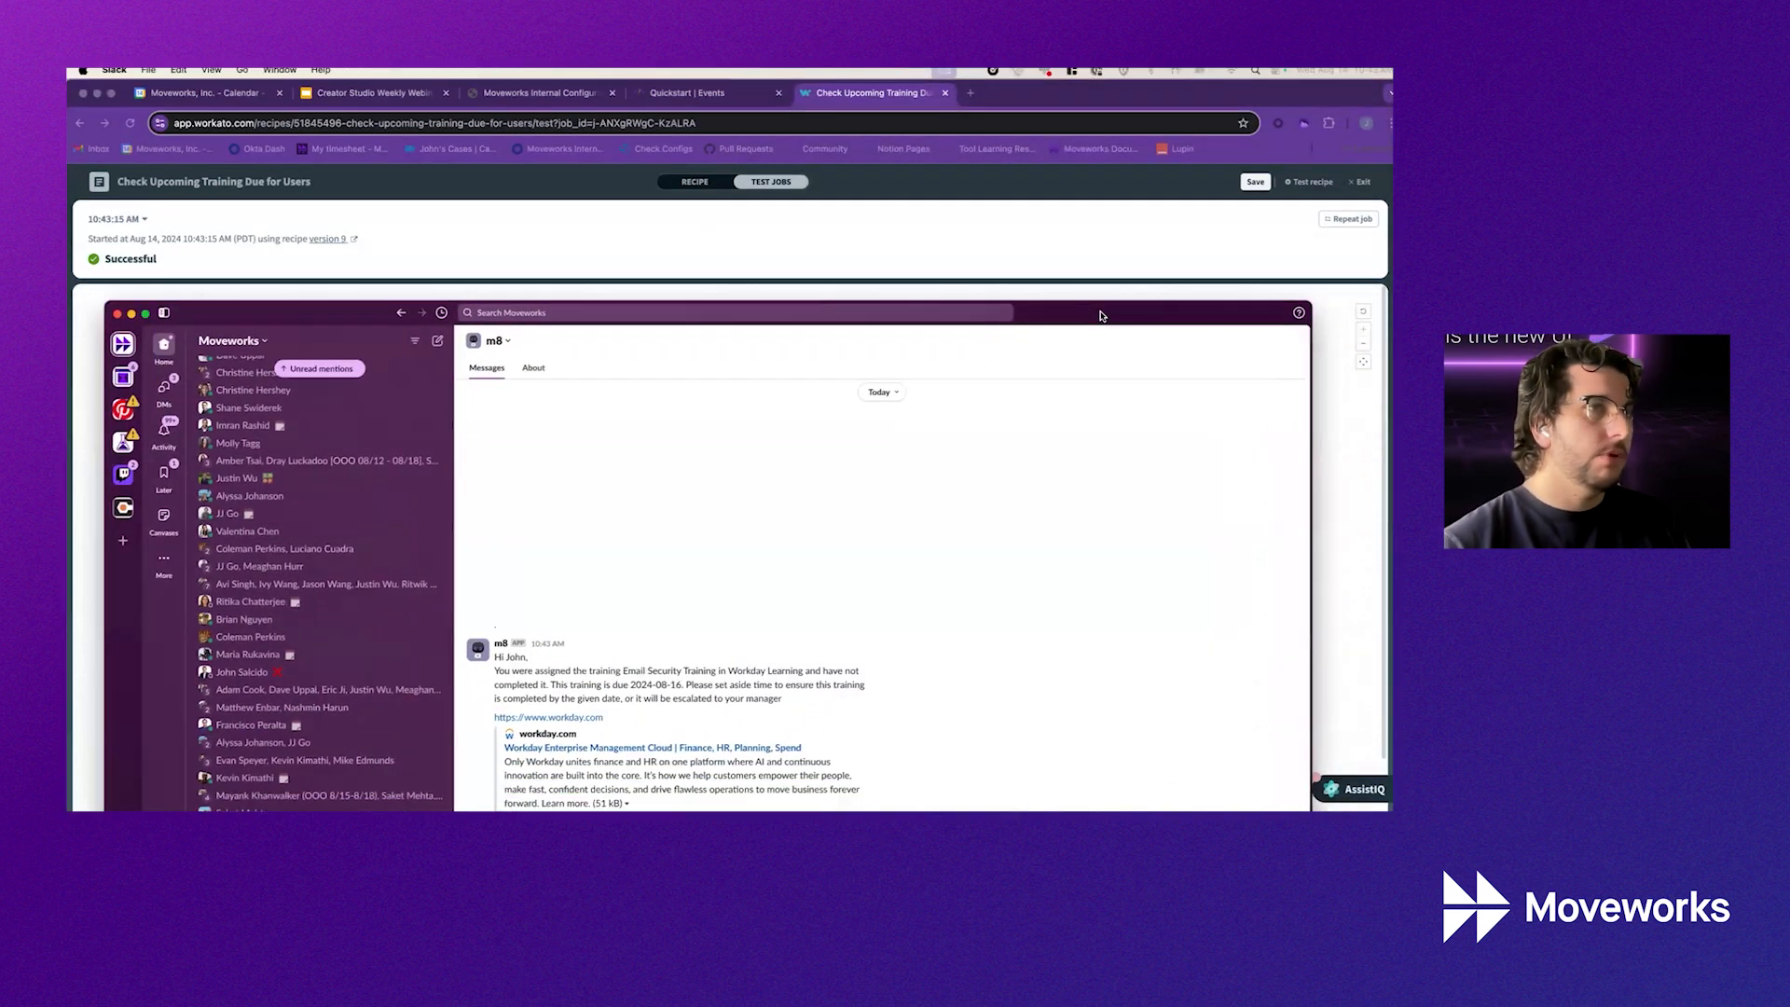
pyautogui.doubleClick(1059, 321)
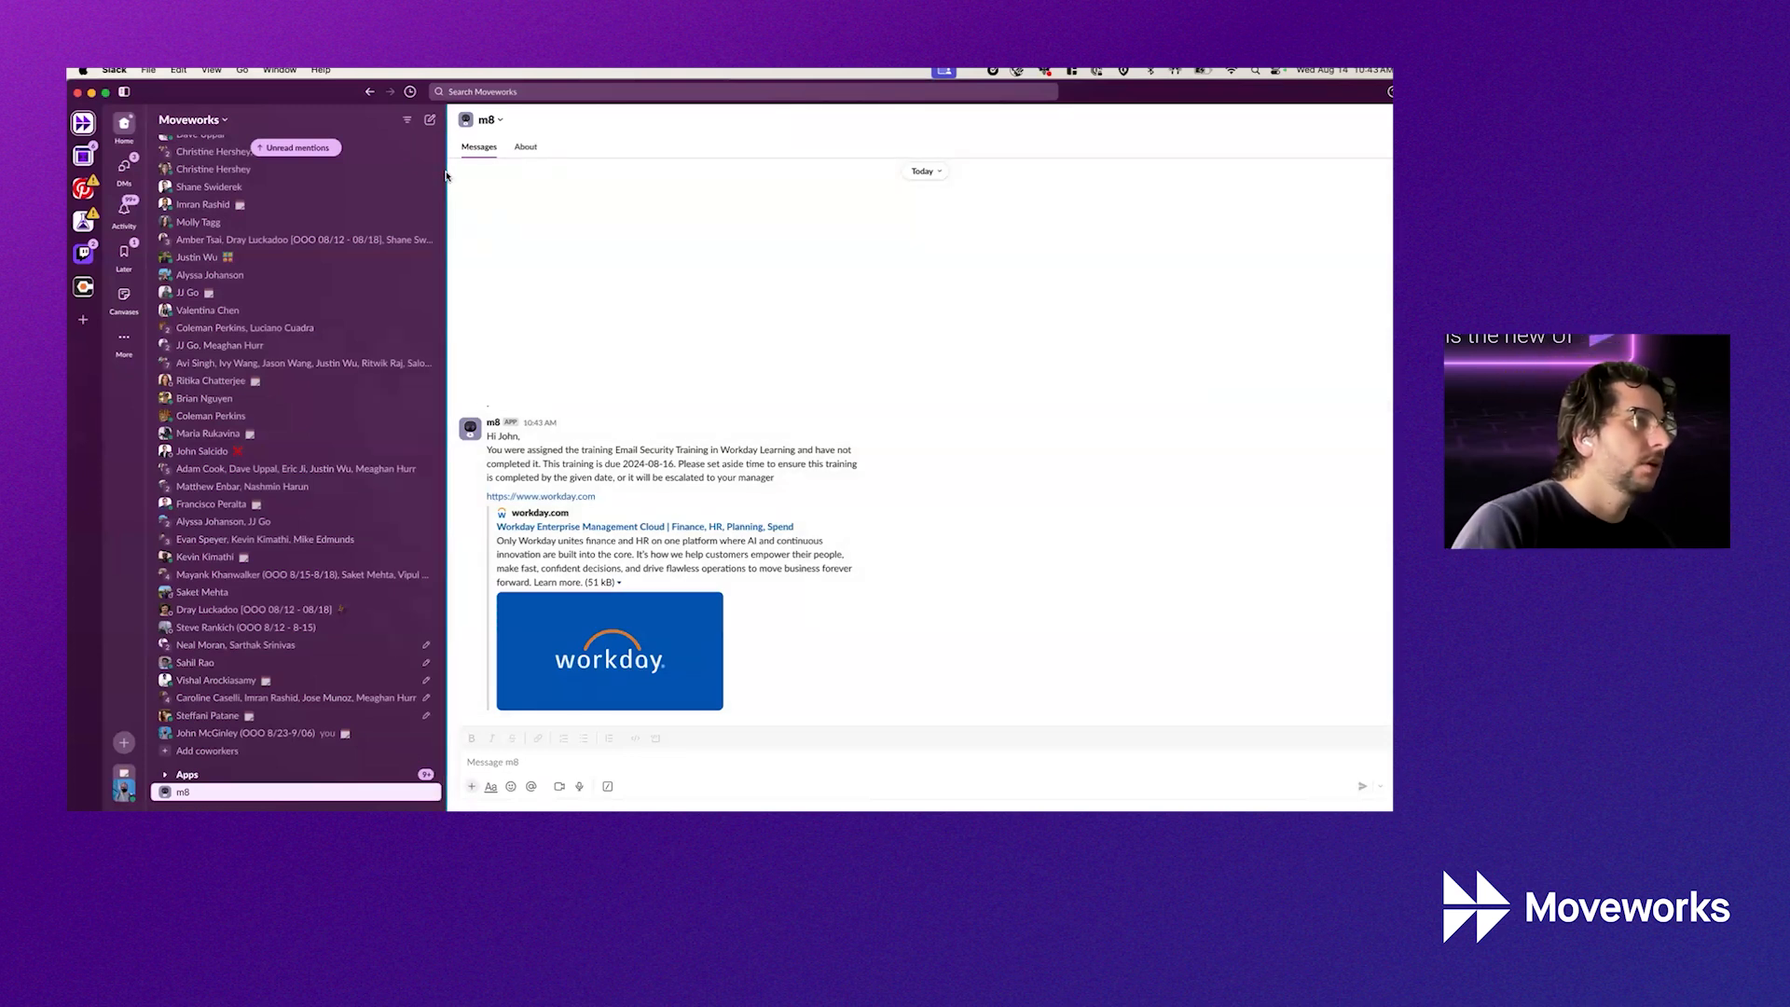
pyautogui.moveTo(446, 176); pyautogui.dragTo(259, 177)
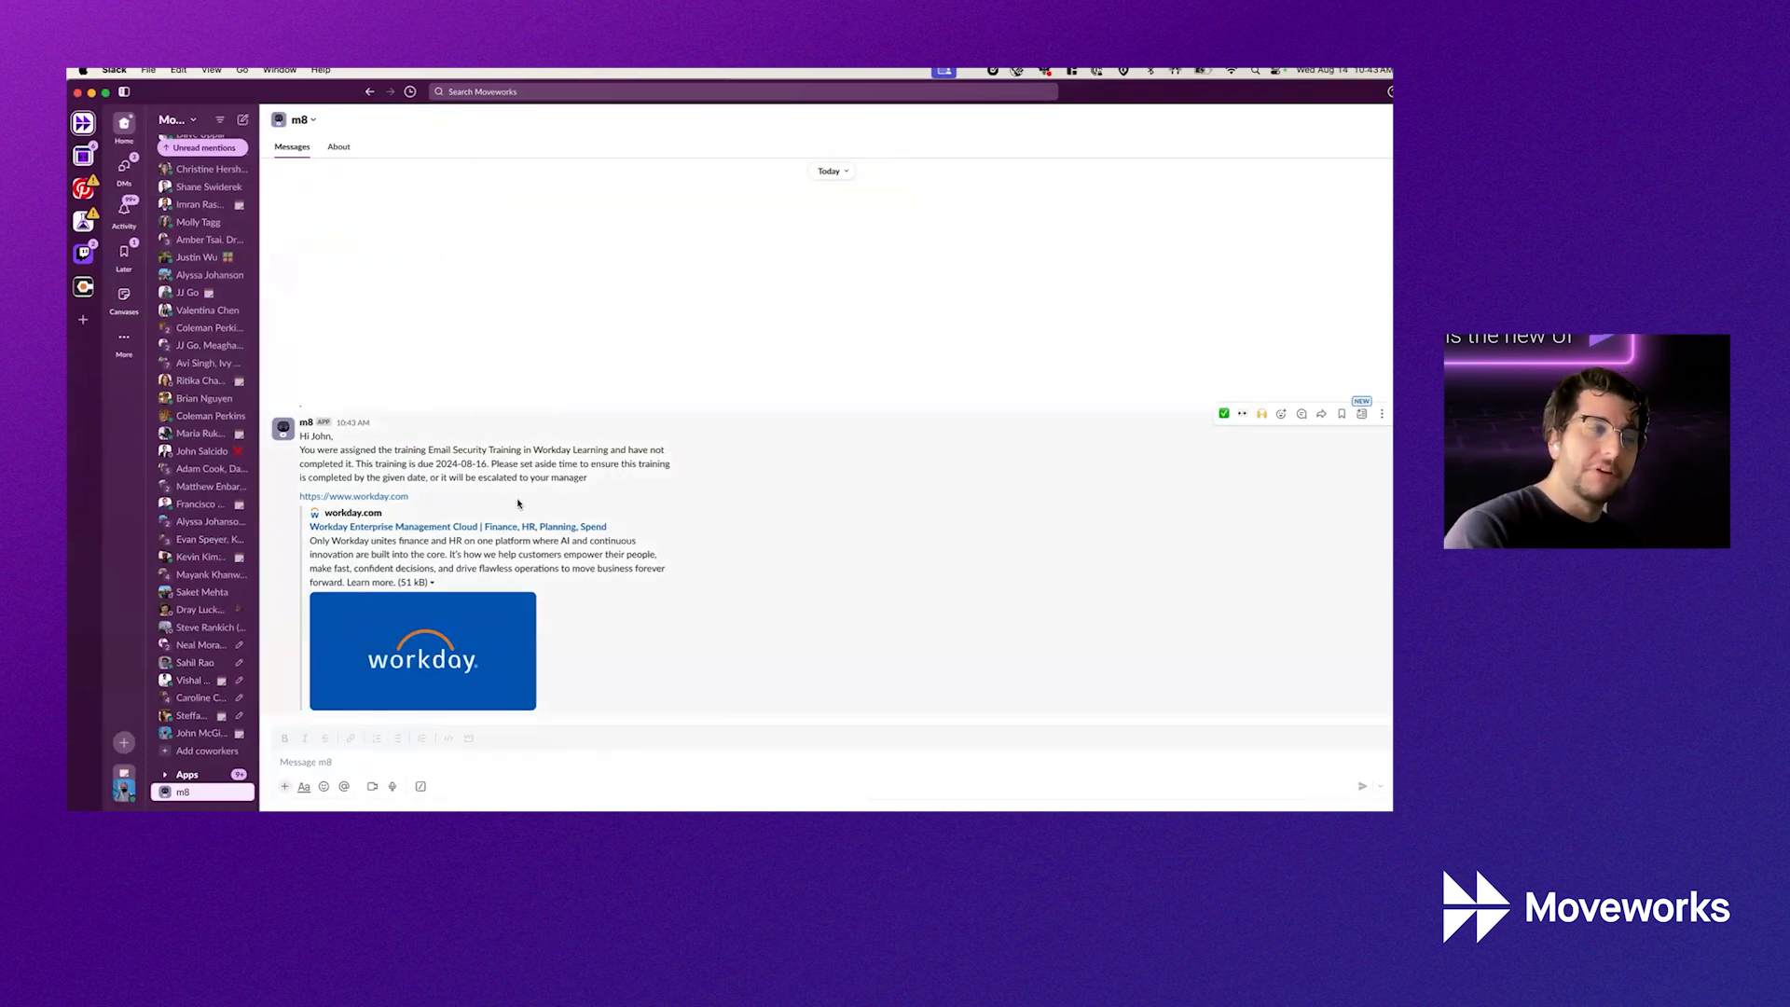
pyautogui.moveTo(427, 451); pyautogui.dragTo(525, 455)
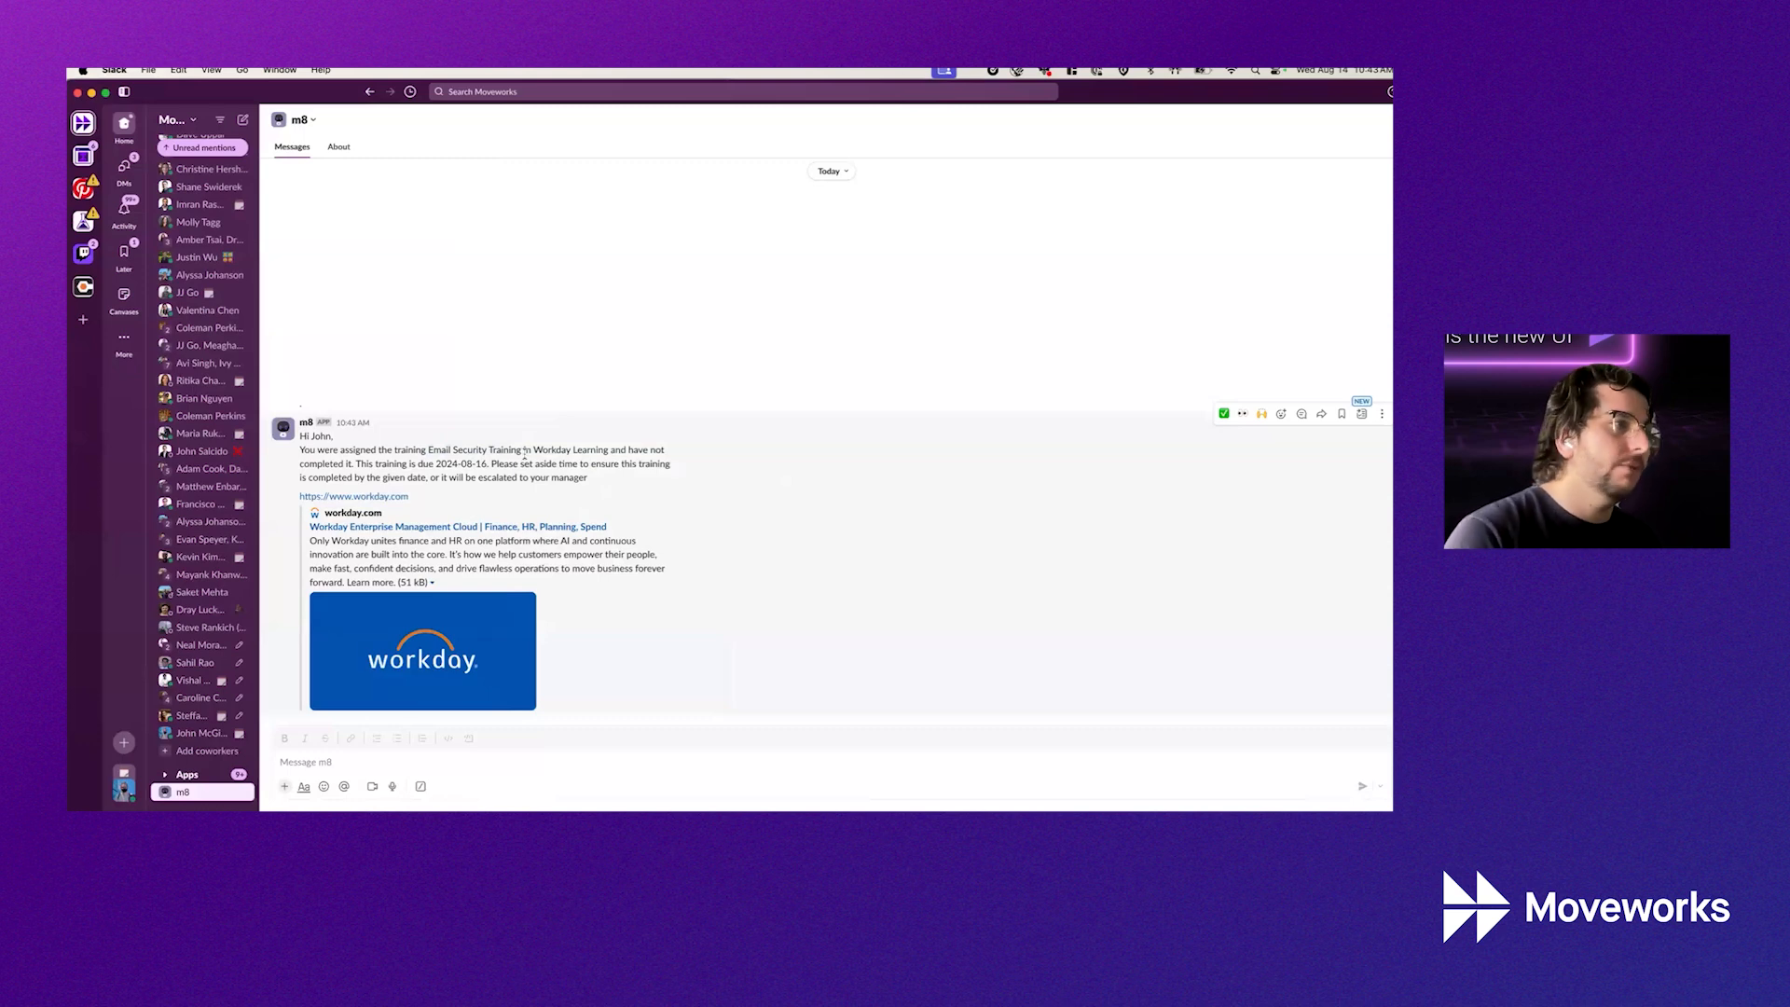
pyautogui.moveTo(449, 450); pyautogui.dragTo(489, 464)
pyautogui.click(548, 462)
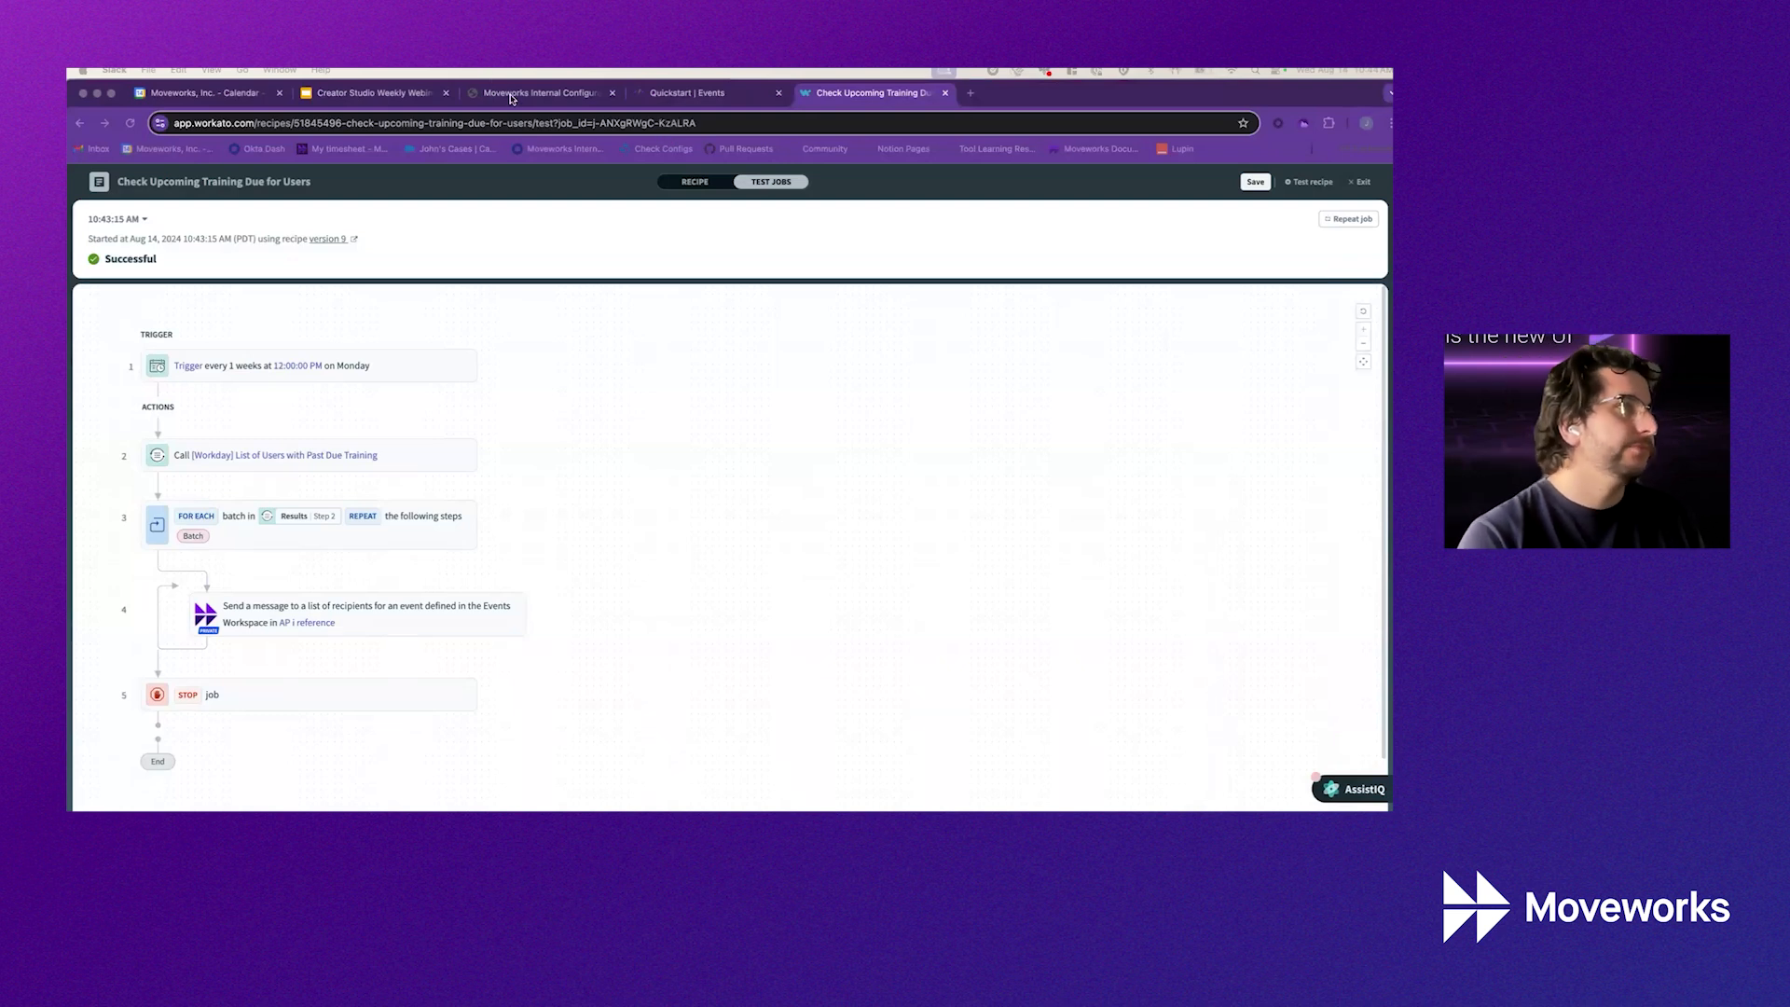
# Switch to the Moveworks Quickstart | Events docs showing the send-message request
pyautogui.click(668, 96)
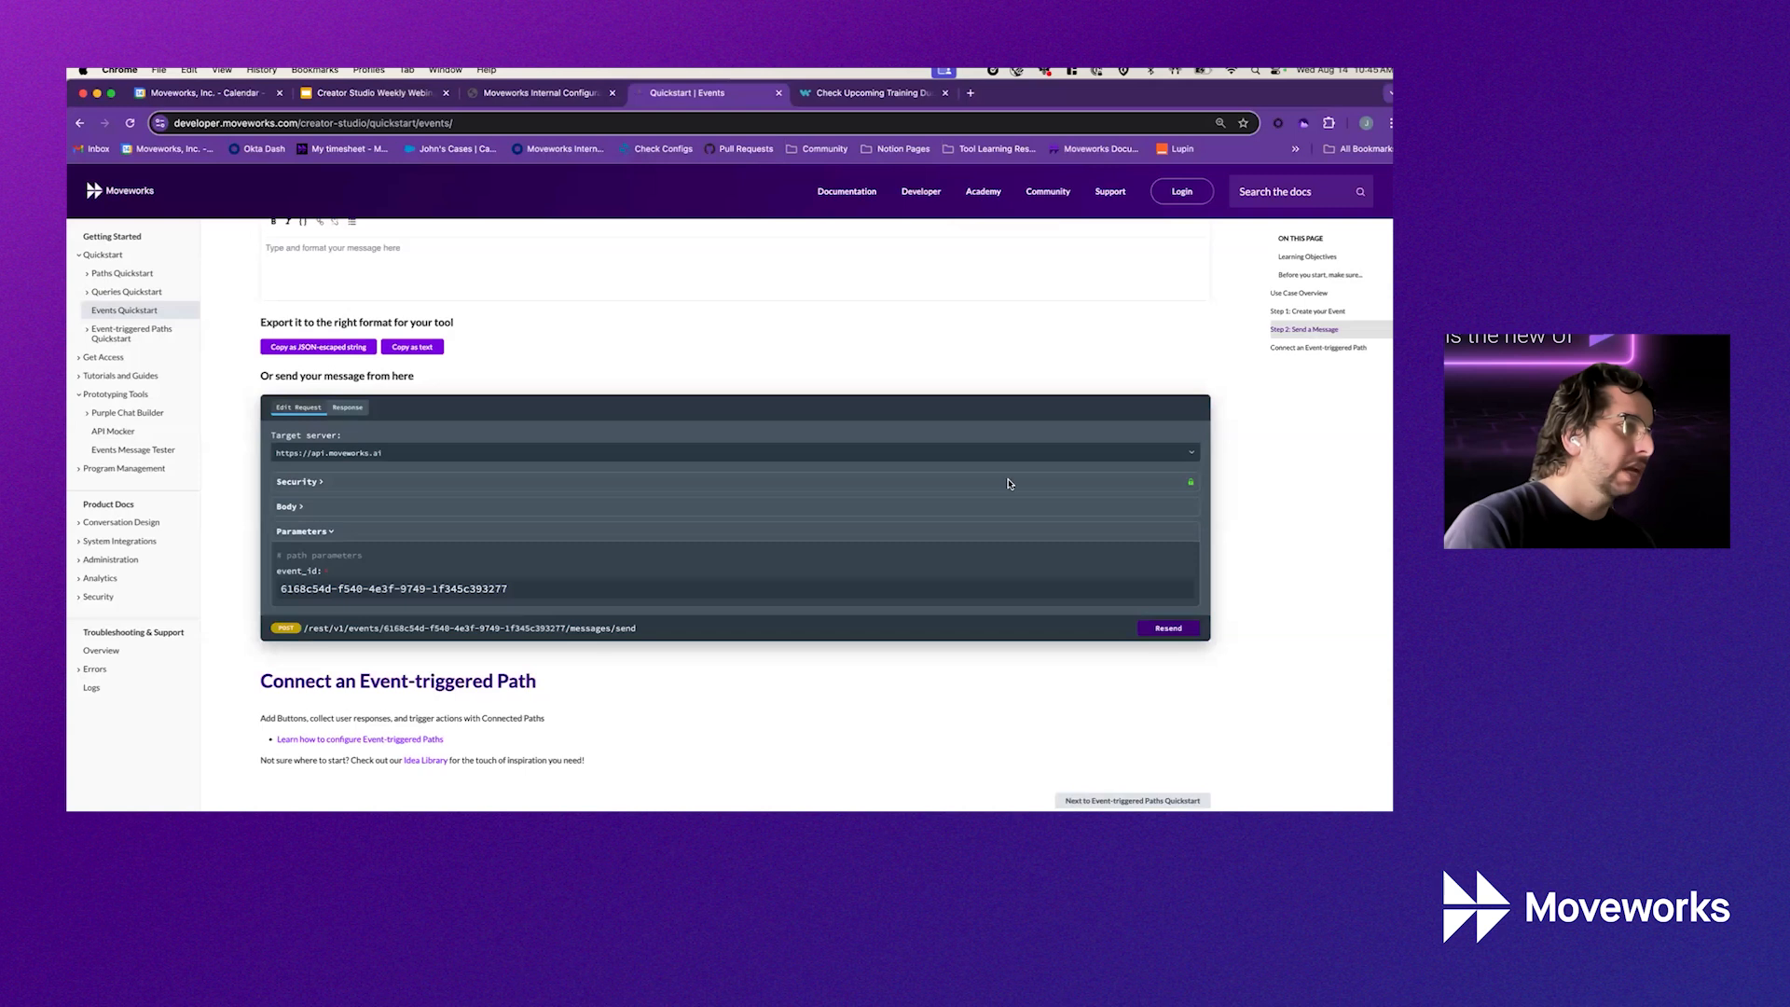
# Expand Security to check the Bearer Token field, then collapse it again
pyautogui.click(313, 484)
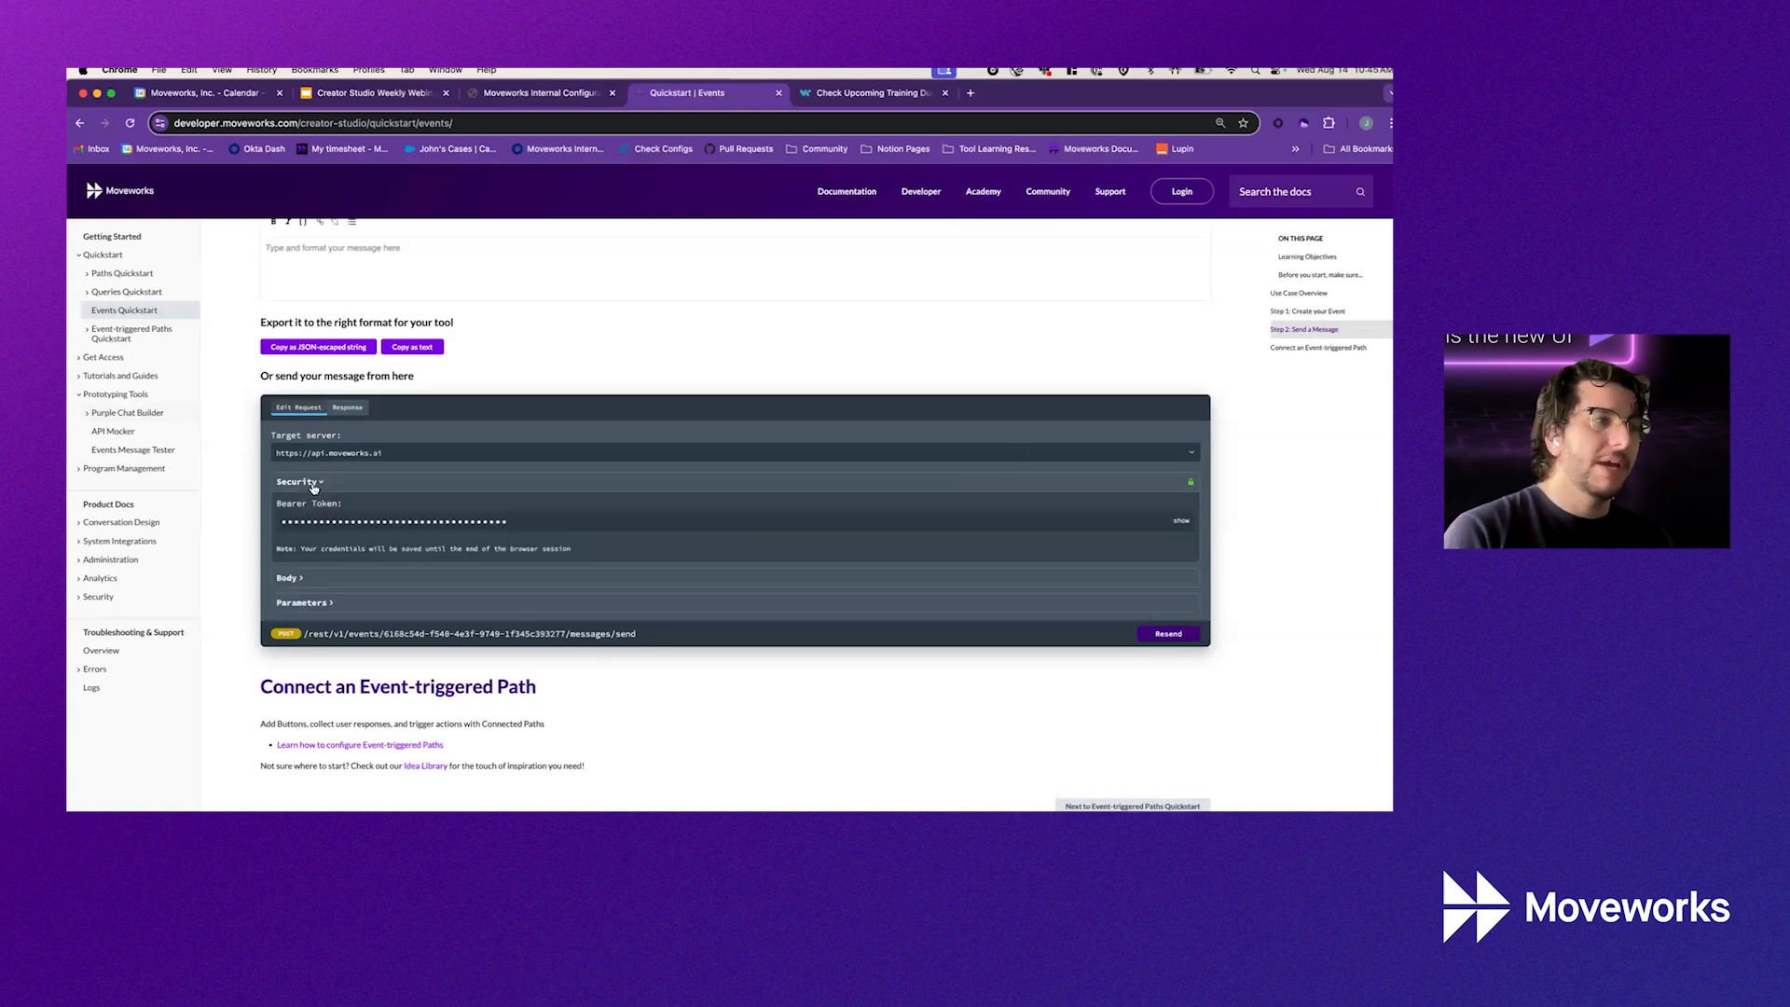
pyautogui.click(313, 484)
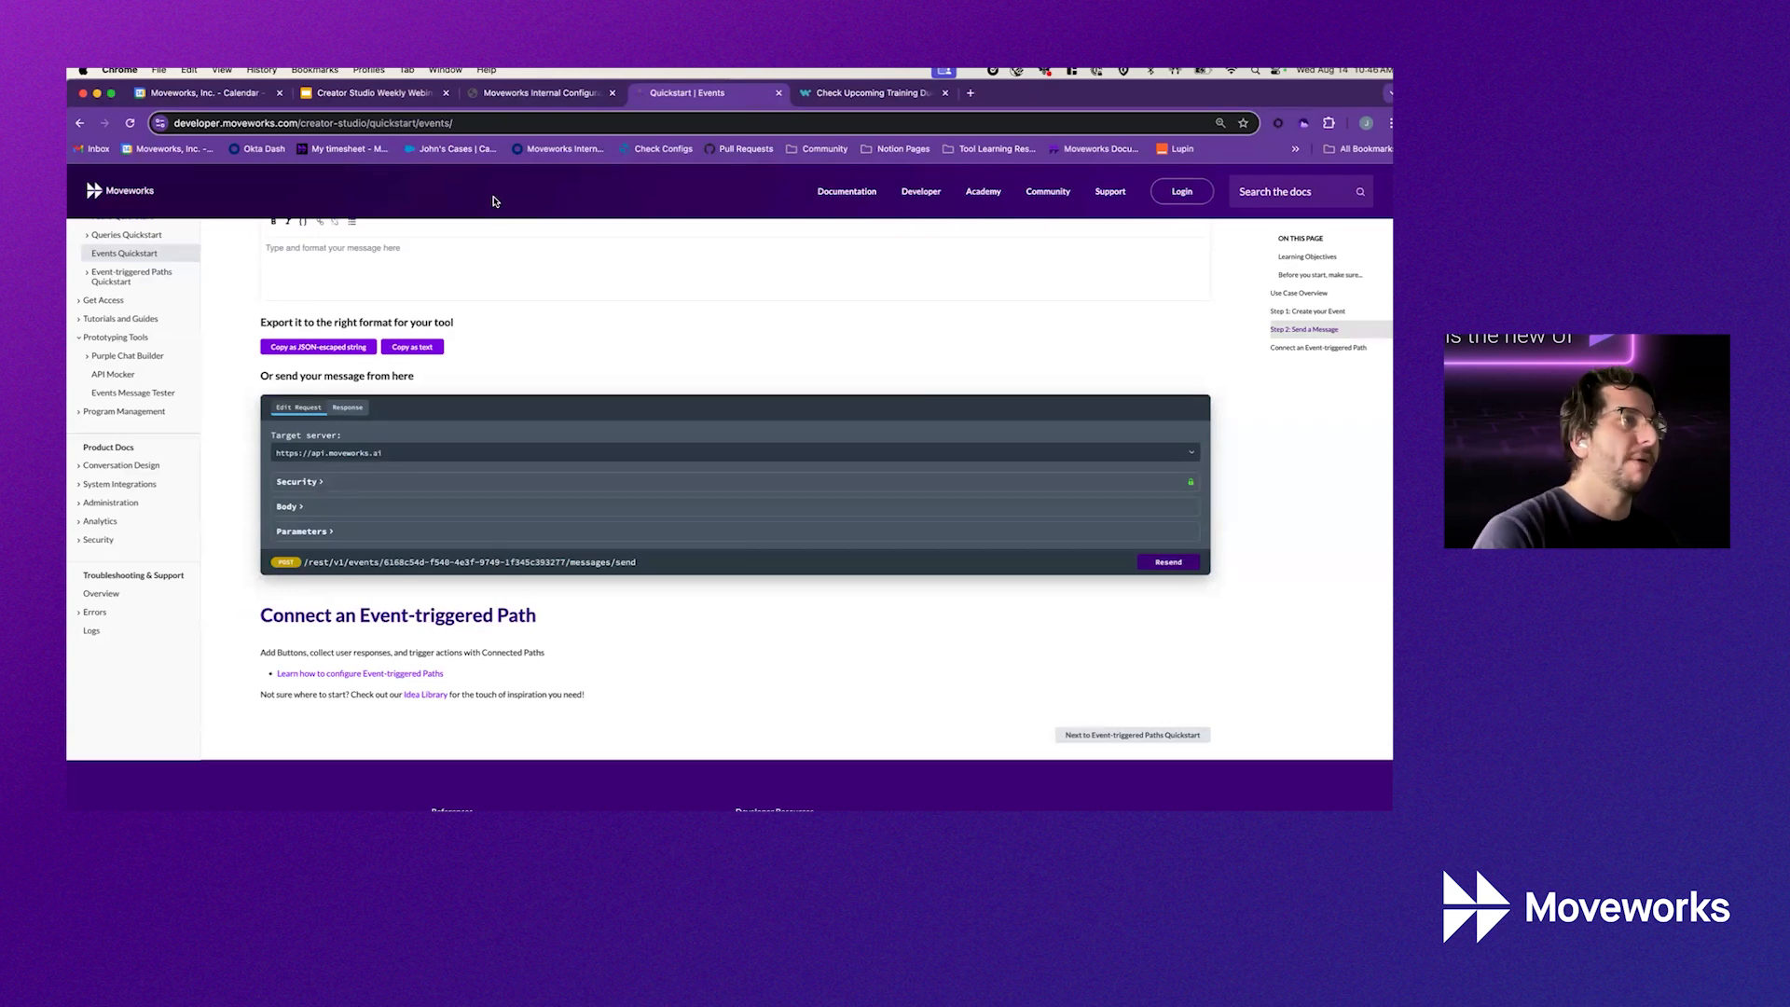
# Delete the body's context and slots lines, leaving message and recipients, and add a trailing comma
pyautogui.click(289, 506)
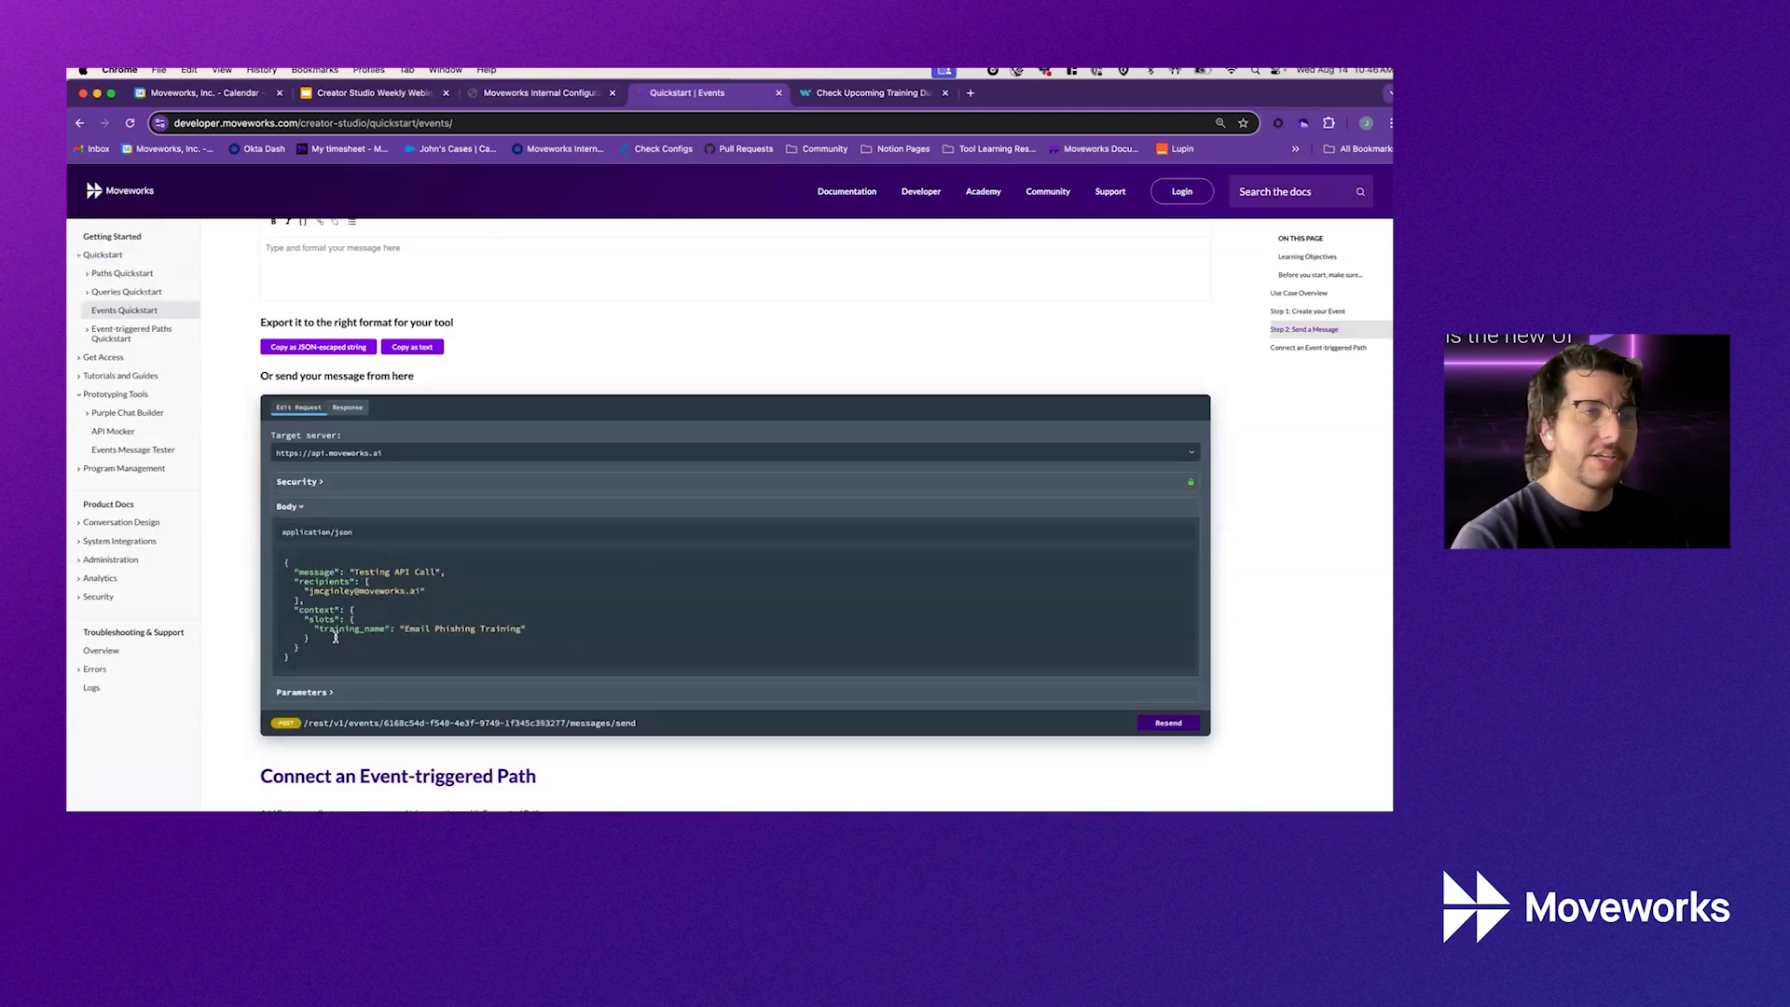
pyautogui.moveTo(336, 637); pyautogui.dragTo(242, 610)
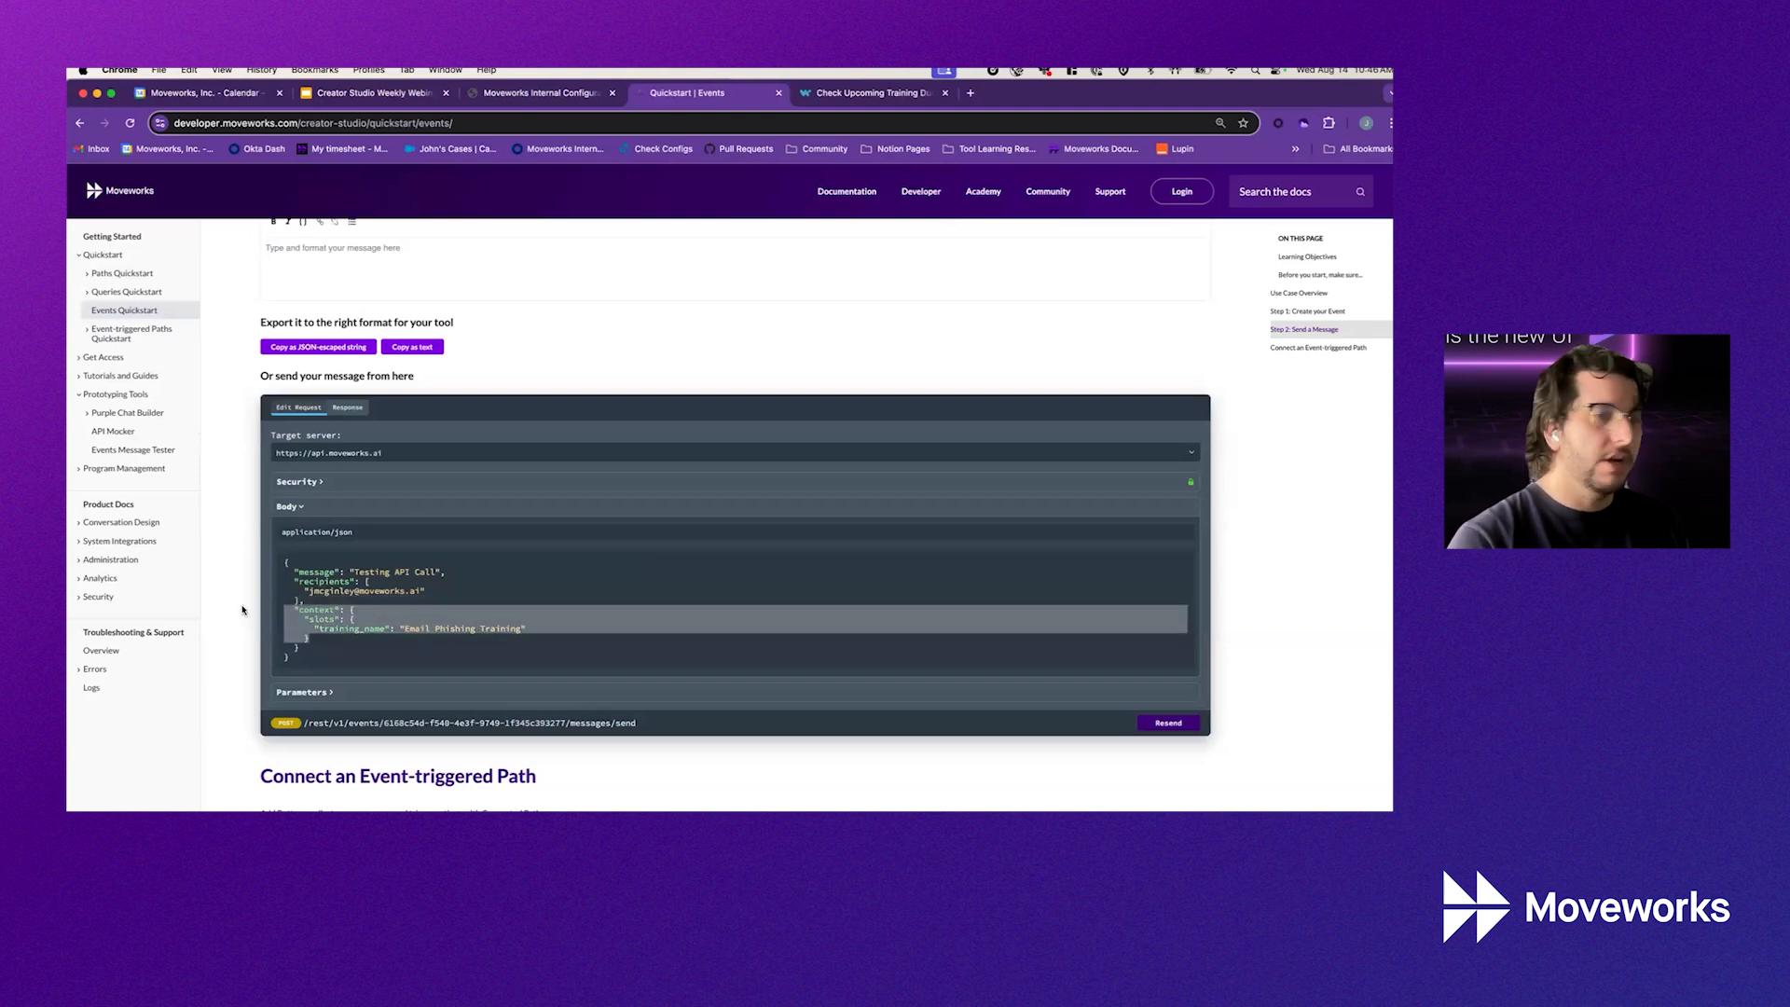
pyautogui.press('BackSpace')
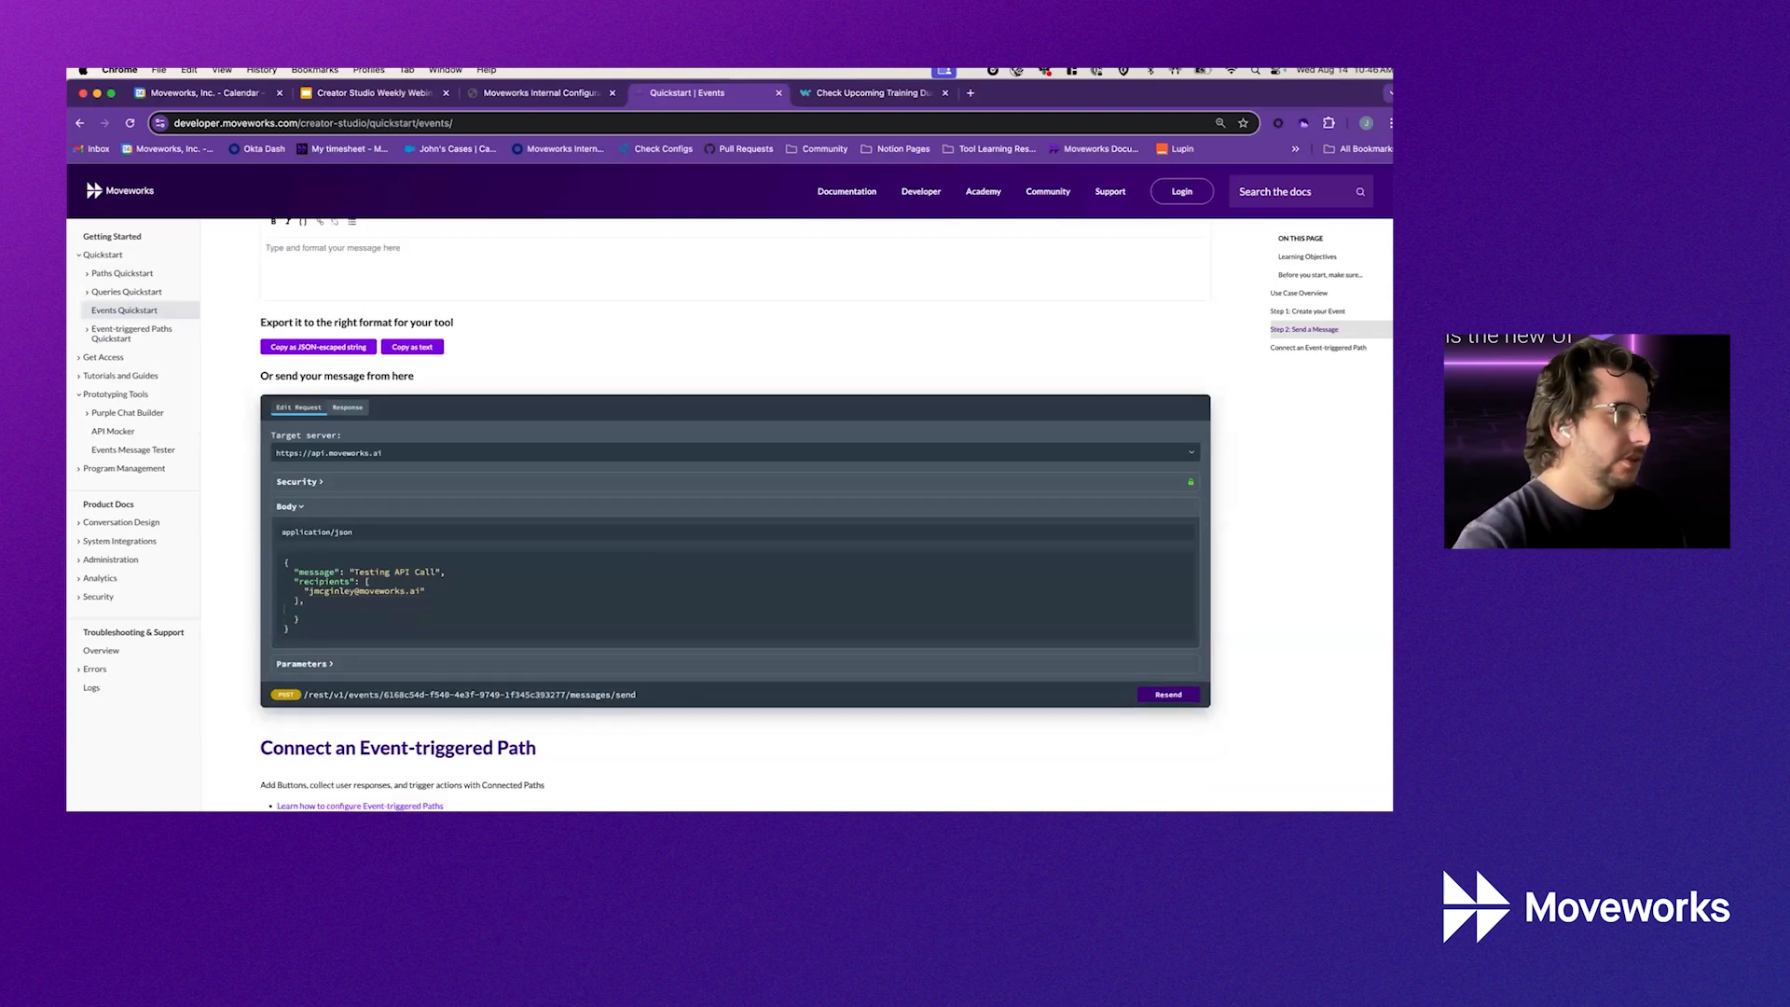
pyautogui.press('BackSpace')
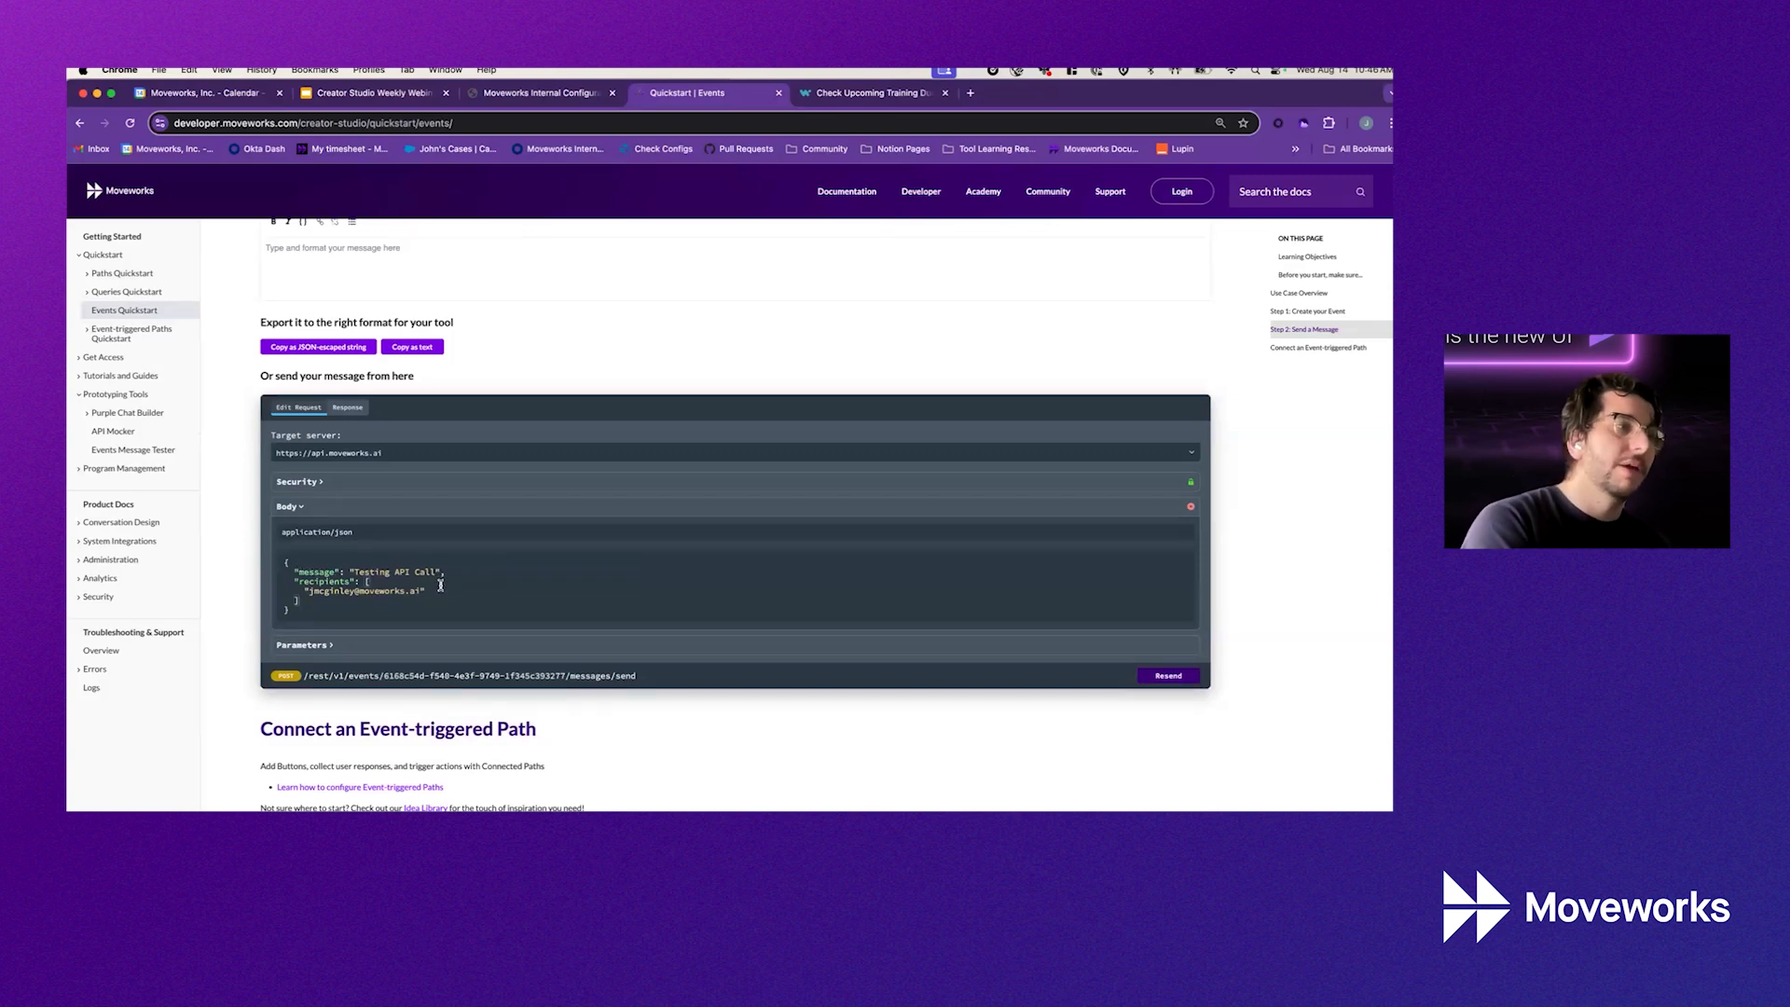
pyautogui.write(',')
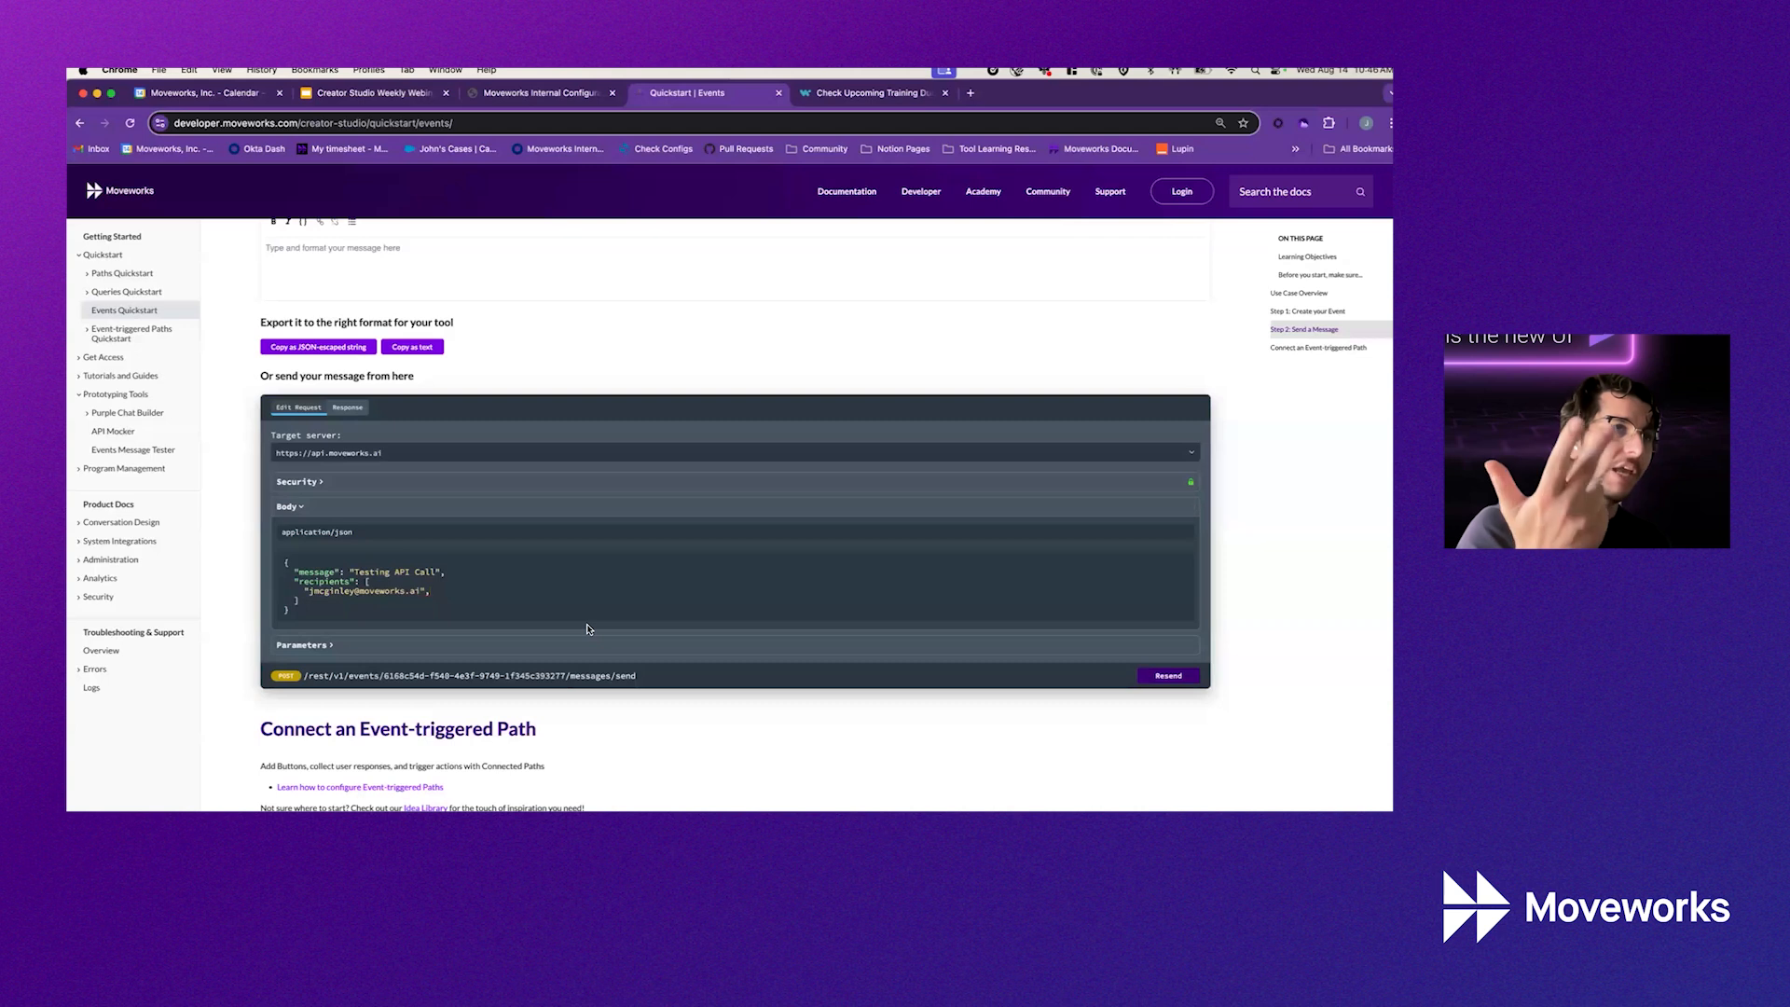
# Switch back to the Check Upcoming Training Due for Users test job in Workato
pyautogui.click(889, 90)
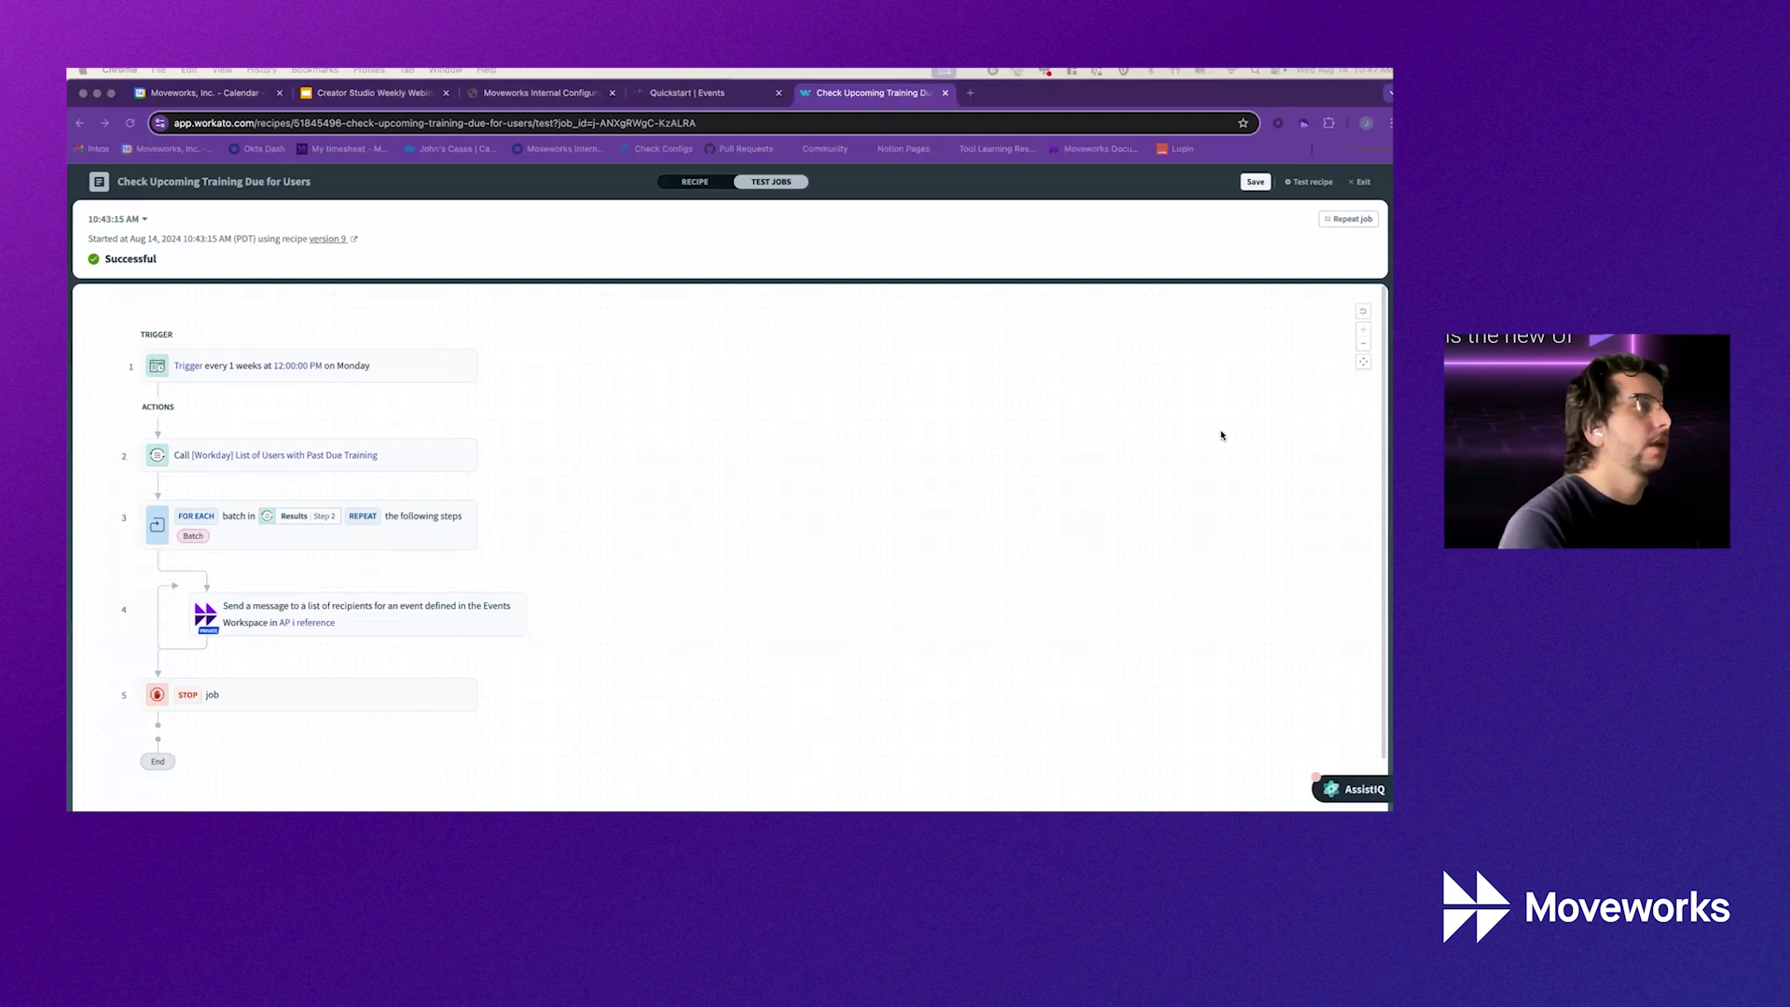
# Present the Creator Studio Weekly Webinar deck full screen and advance two slides
pyautogui.click(490, 97)
pyautogui.click(419, 95)
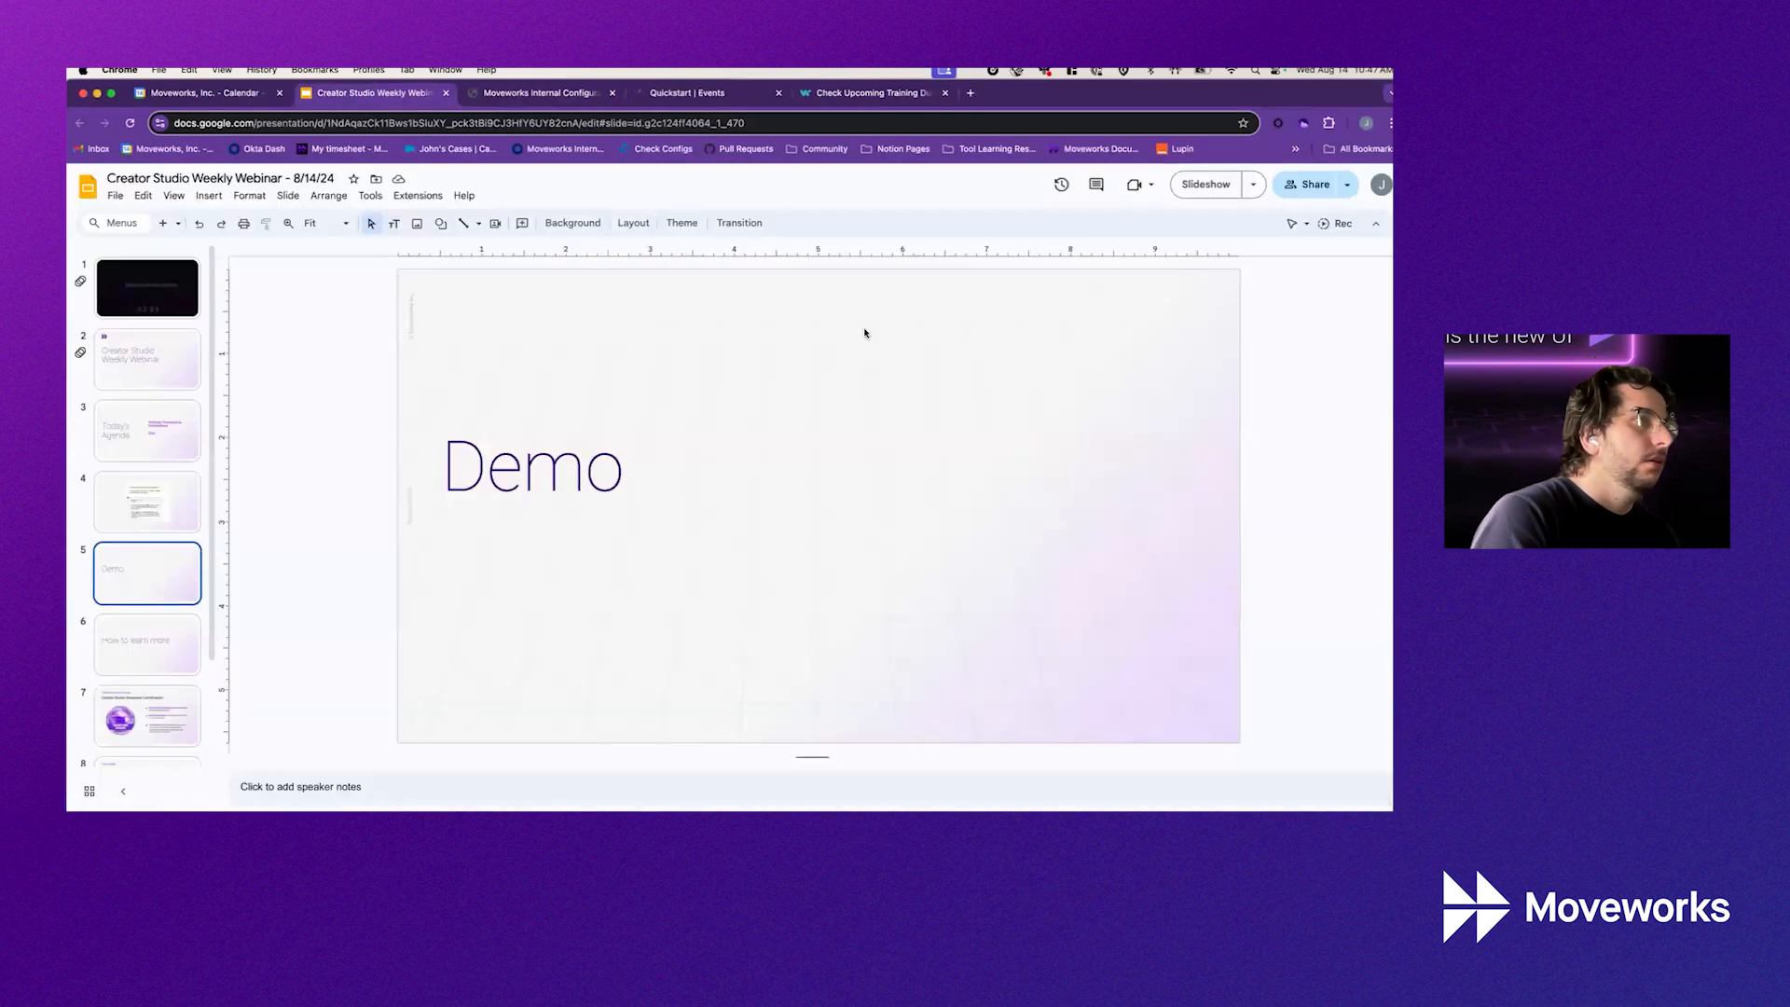
pyautogui.click(1200, 184)
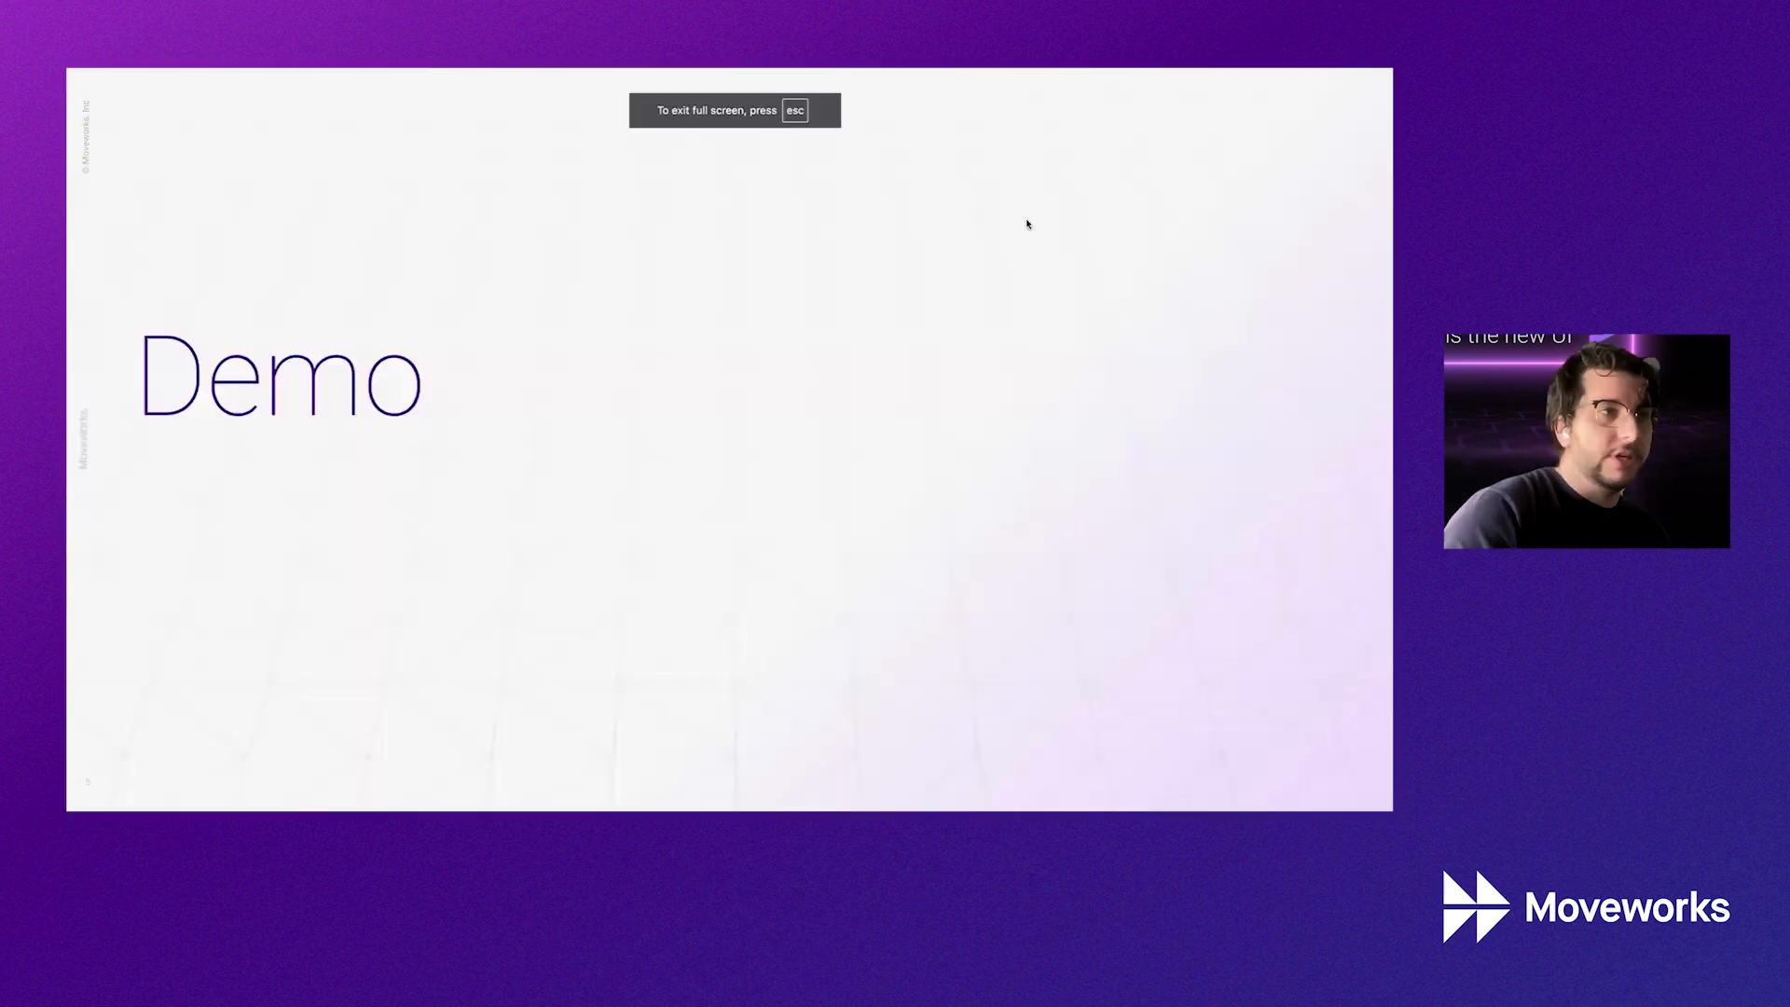
pyautogui.press('Right')
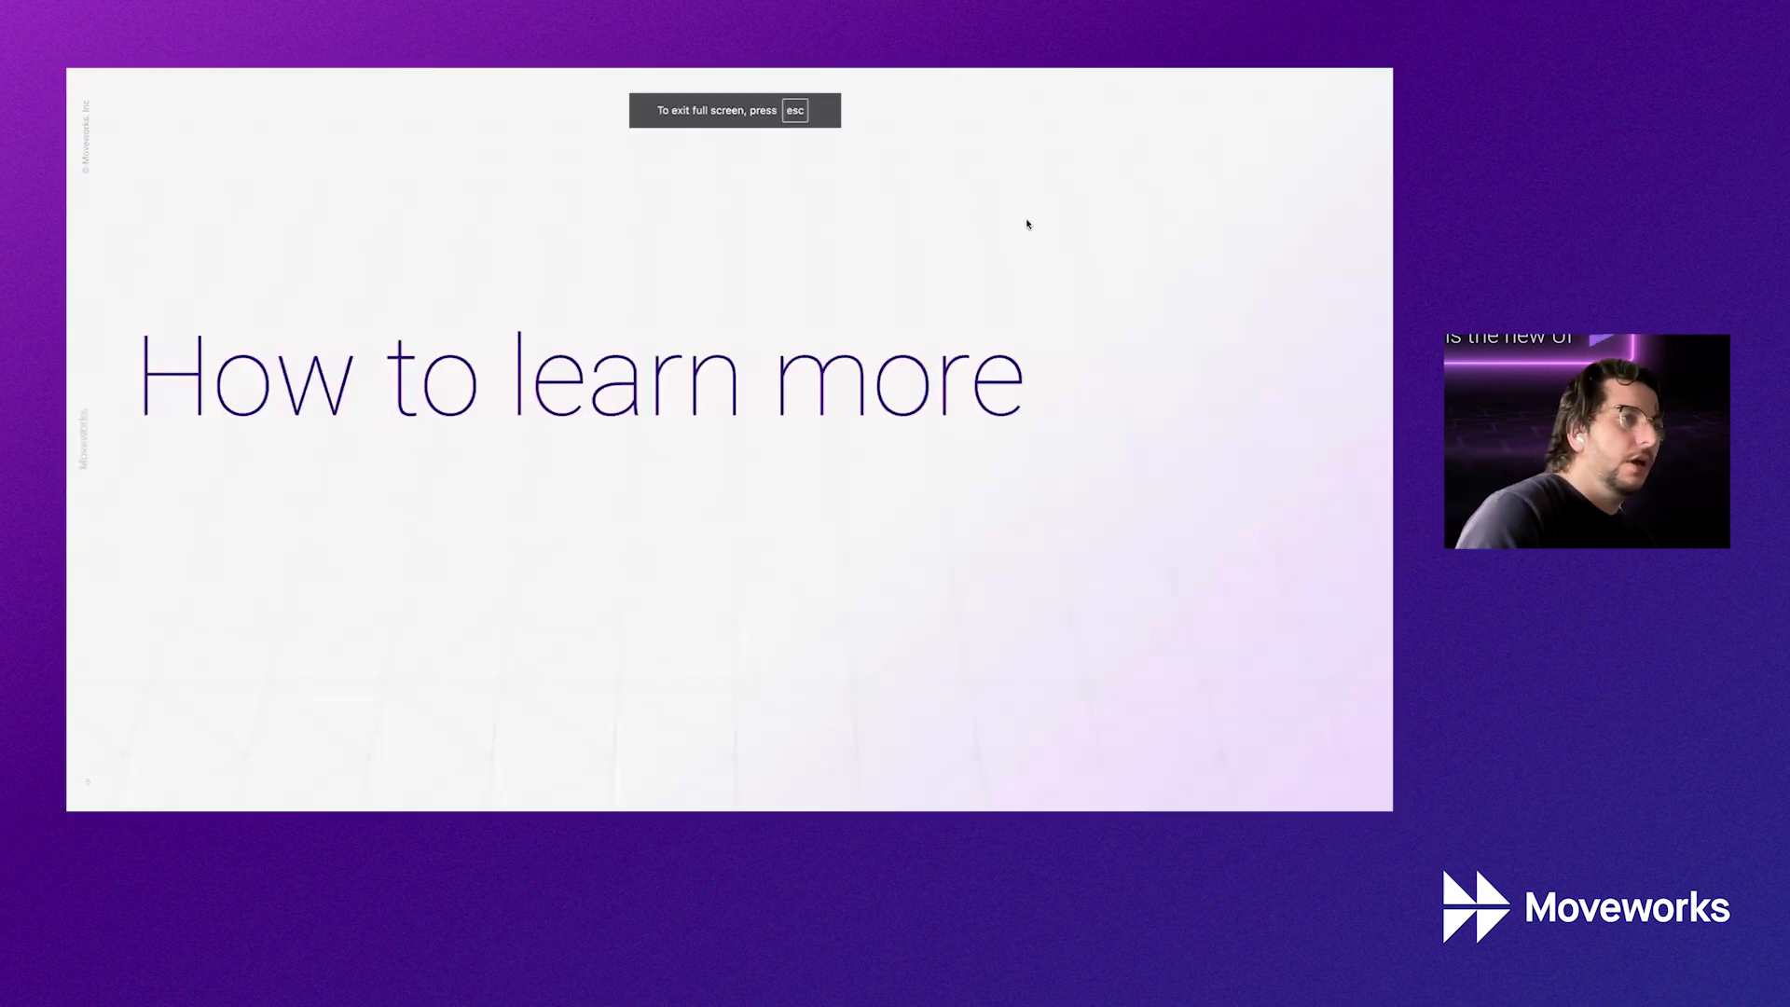
pyautogui.press('Right')
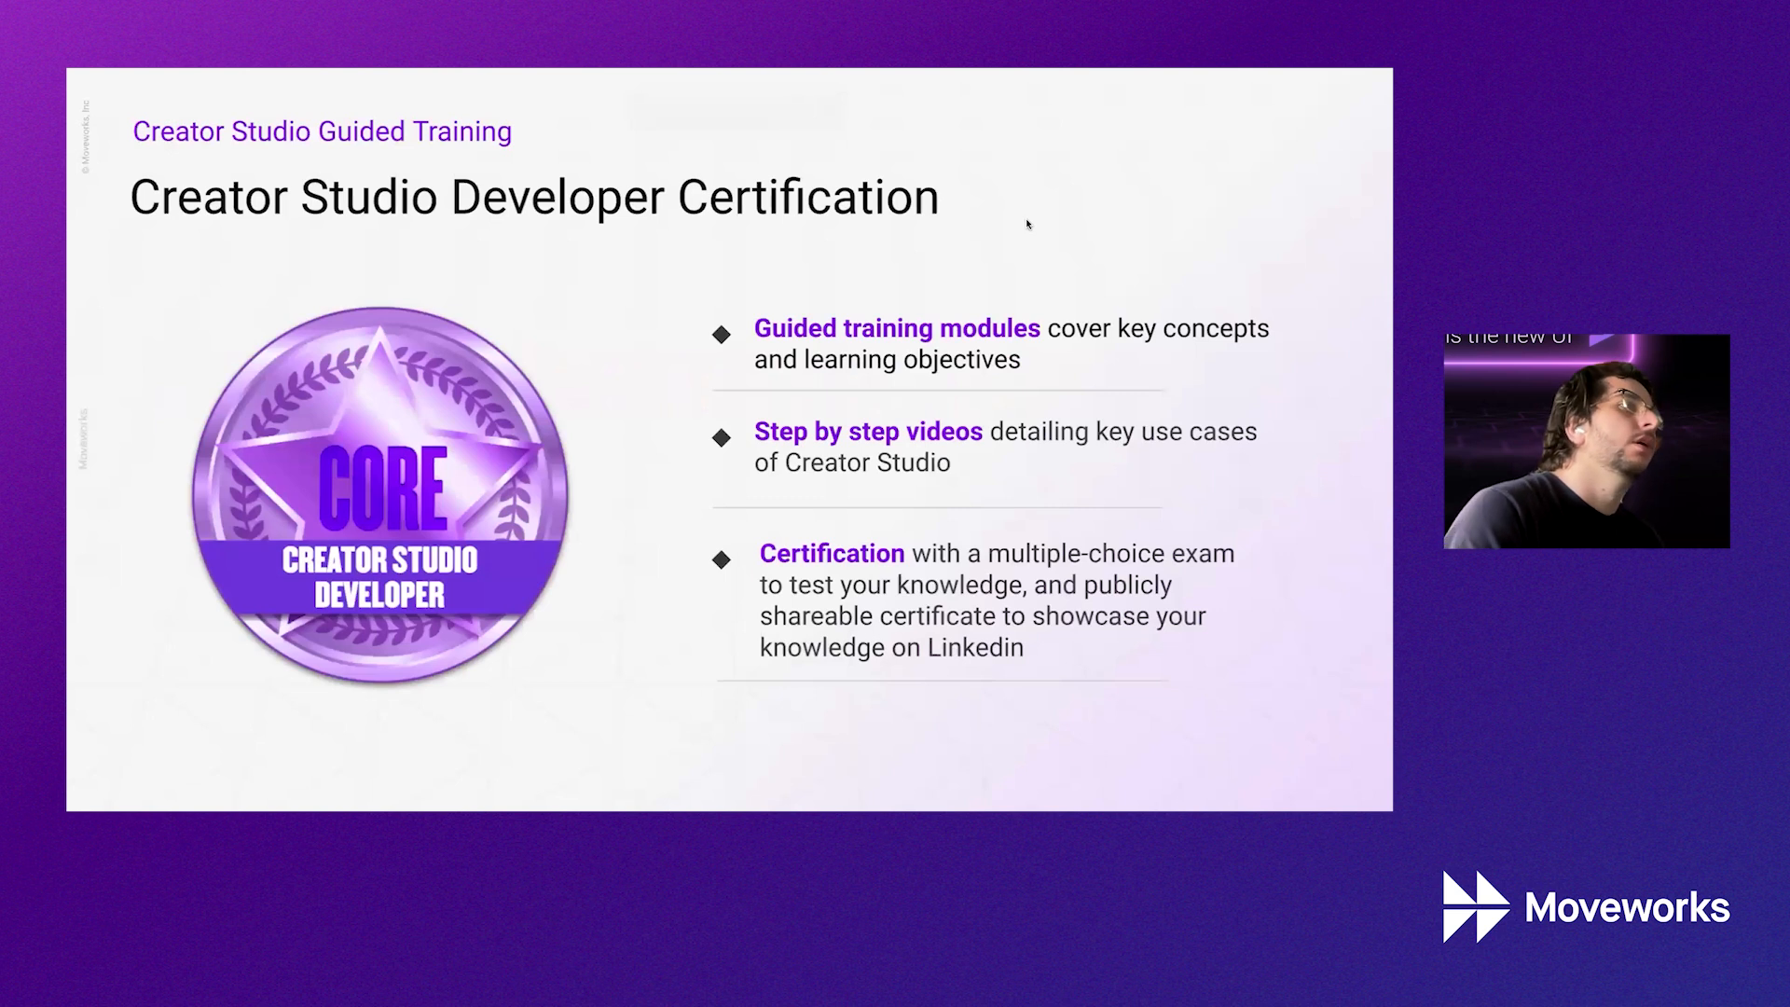